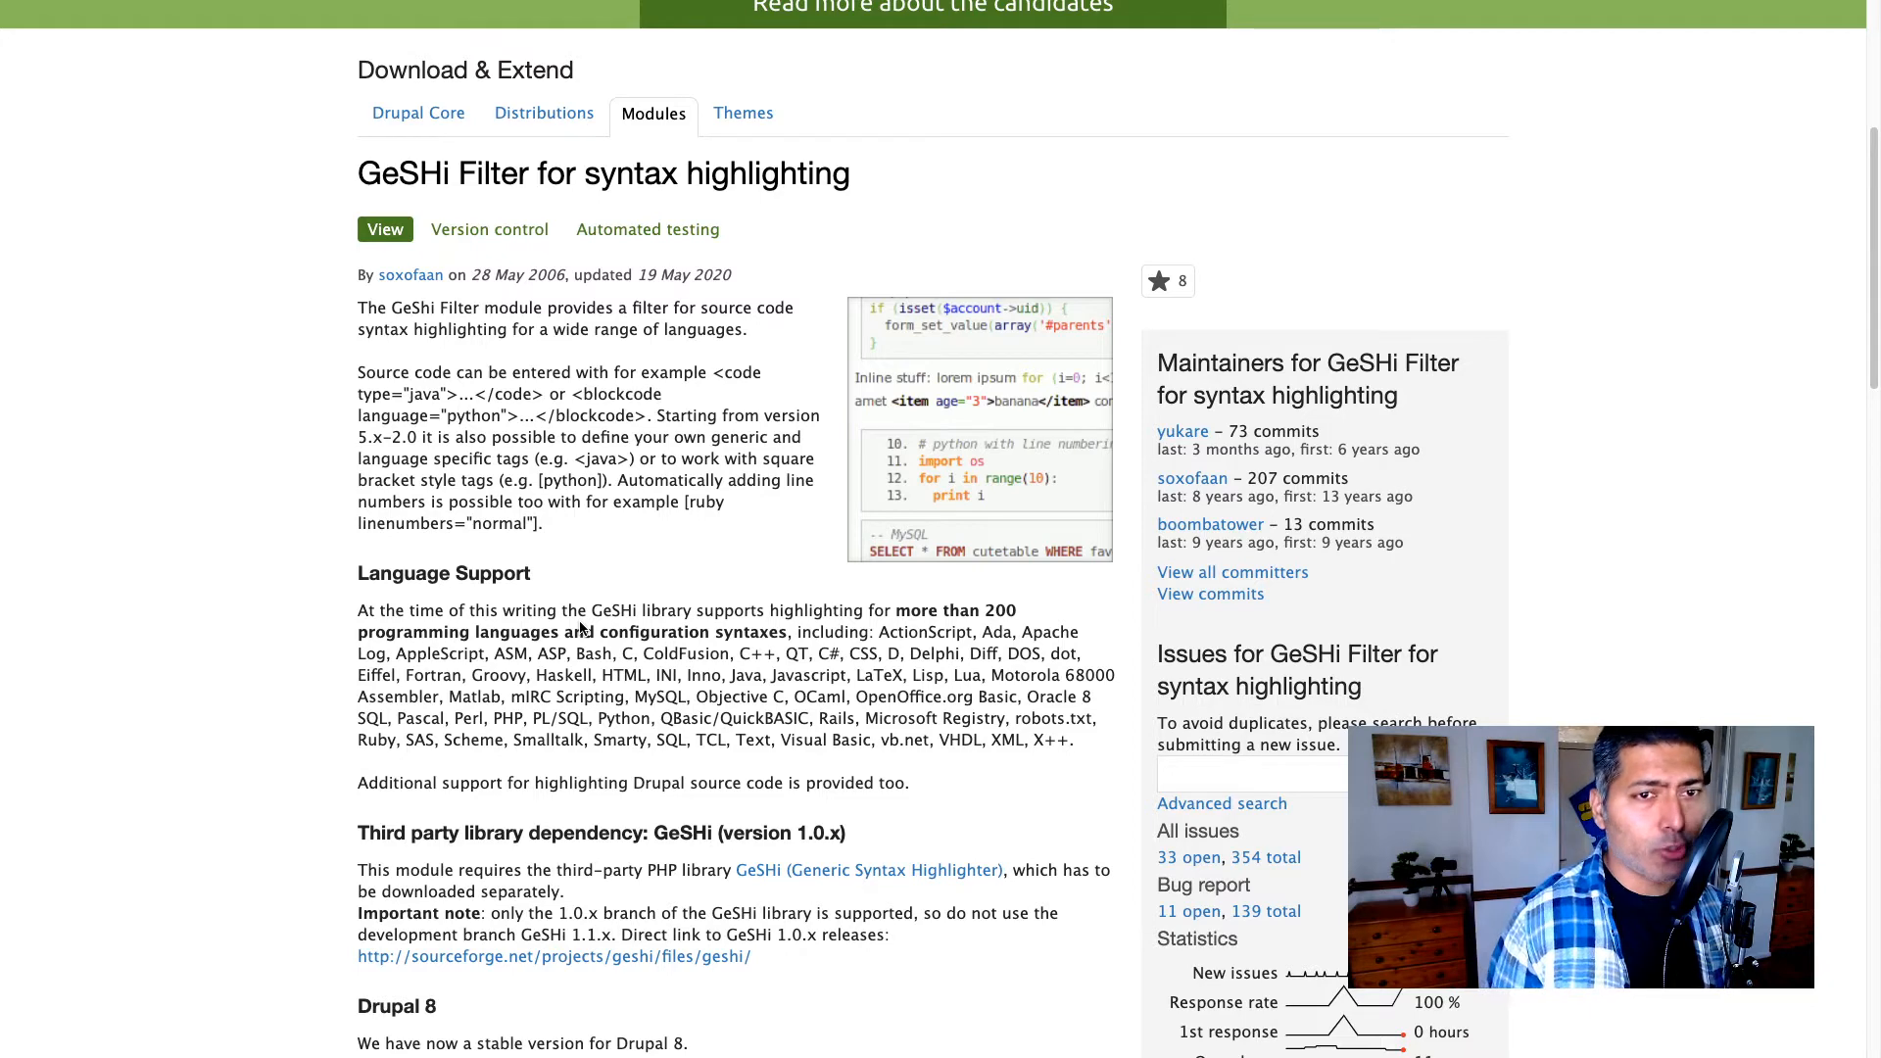
- Read the GeSHi Filter project page's language support, library dependency, Drupal 8 and installation notes
scroll(588, 628, "down", 5)
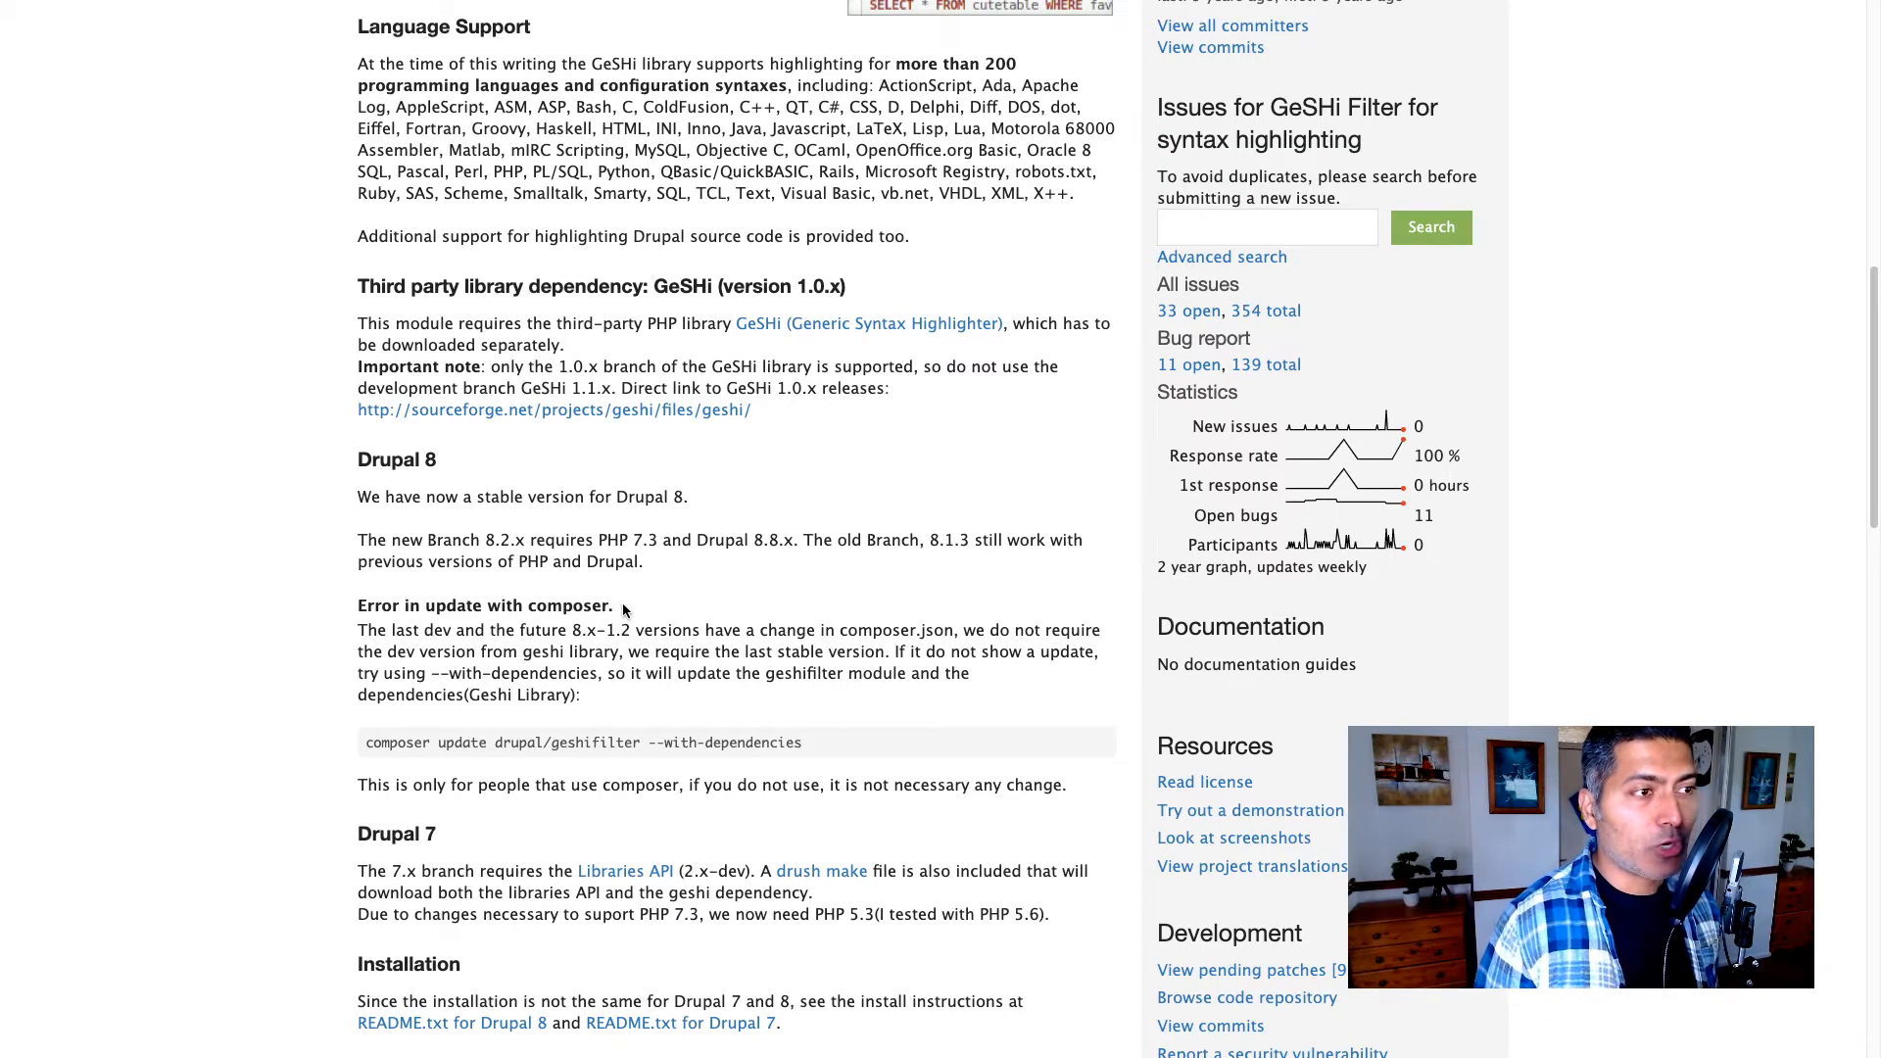
scroll(544, 686, "down", 1)
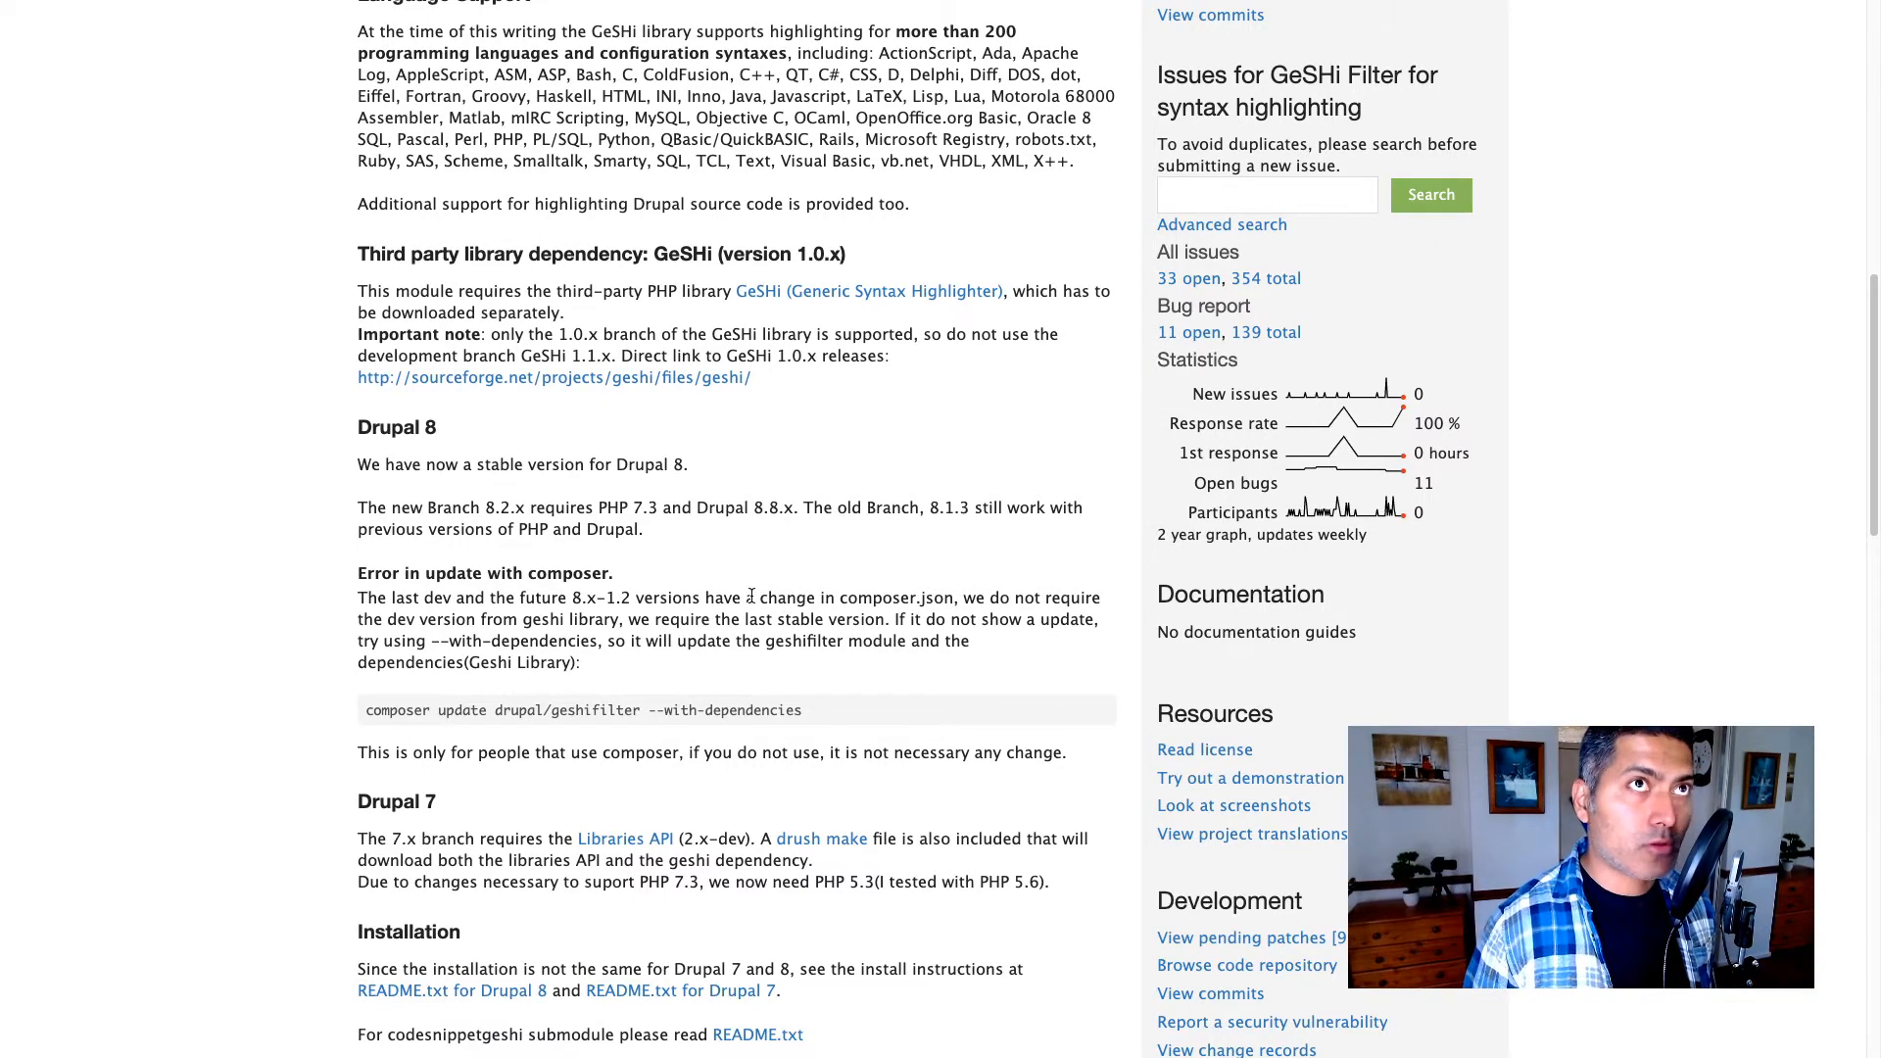
scroll(751, 594, "up", 10)
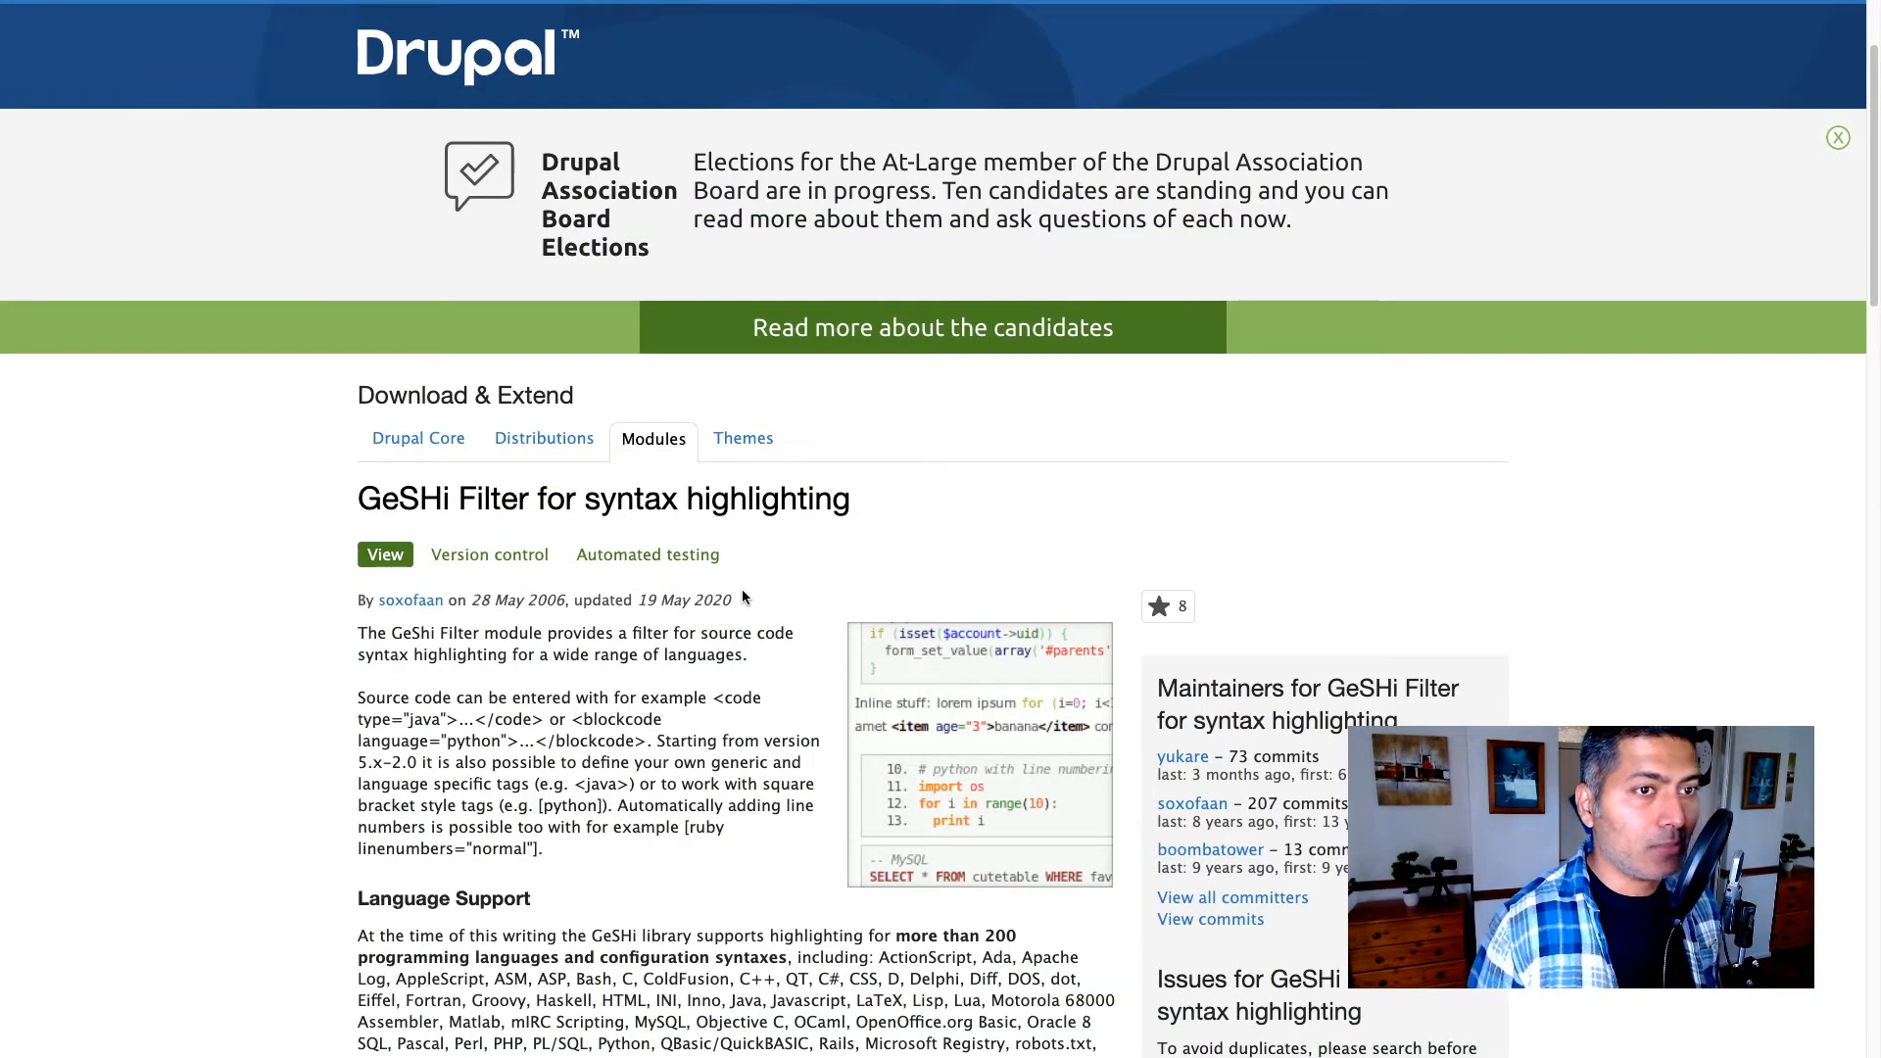
scroll(743, 590, "down", 8)
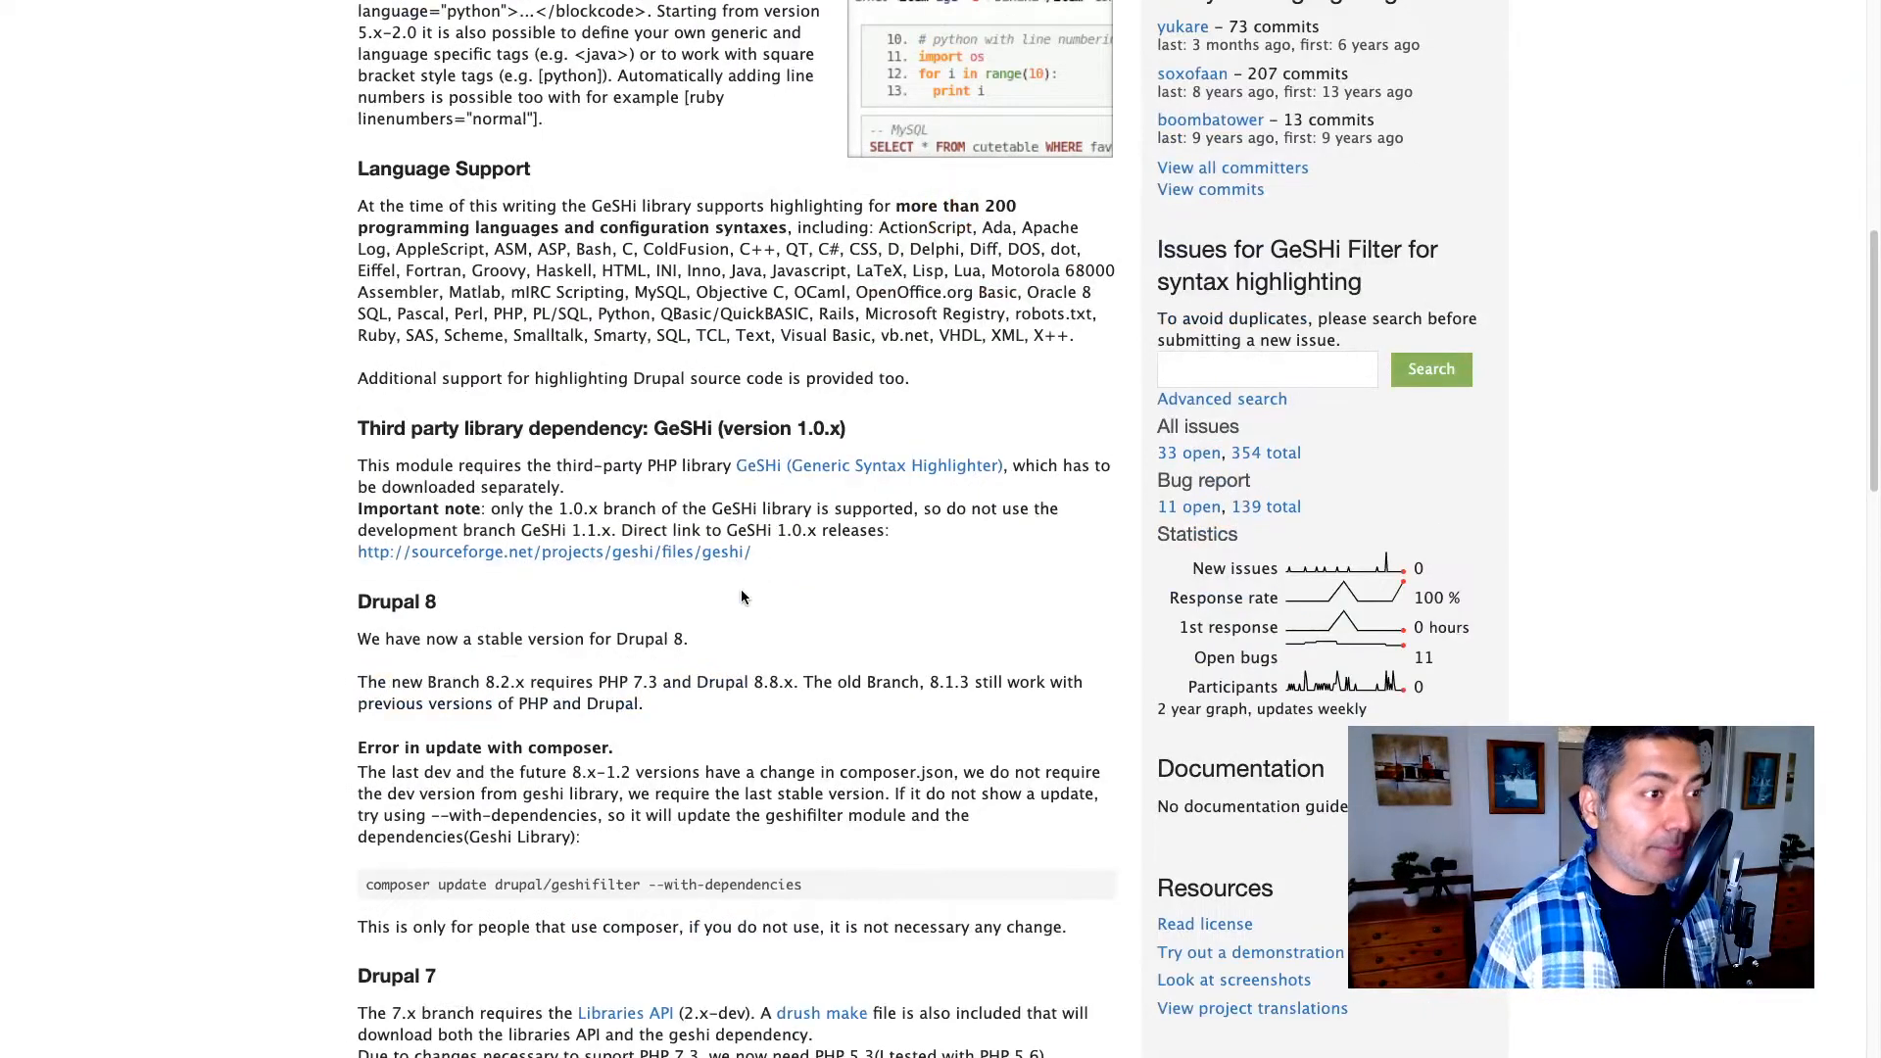
- Switch to the Drupal site's Extend page and search the module list for "geshi"
key("ctrl+Tab")
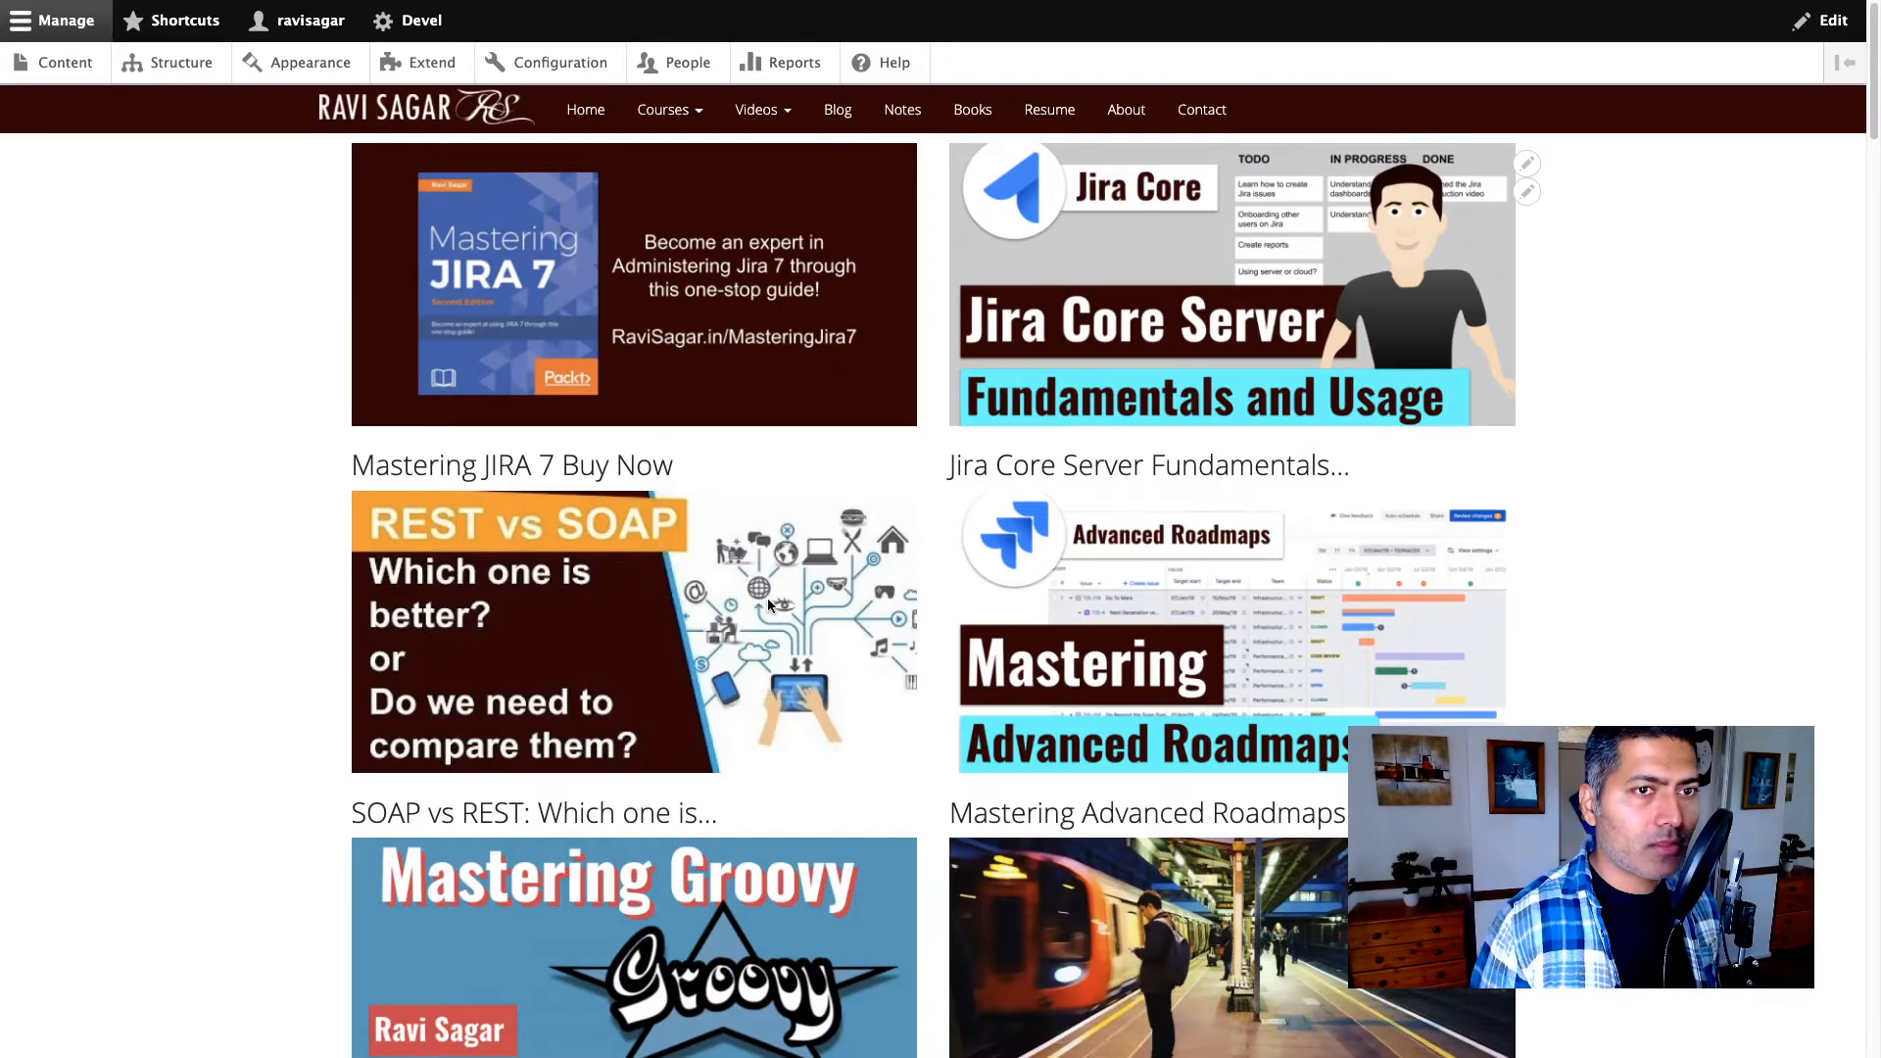
key("ctrl+Tab")
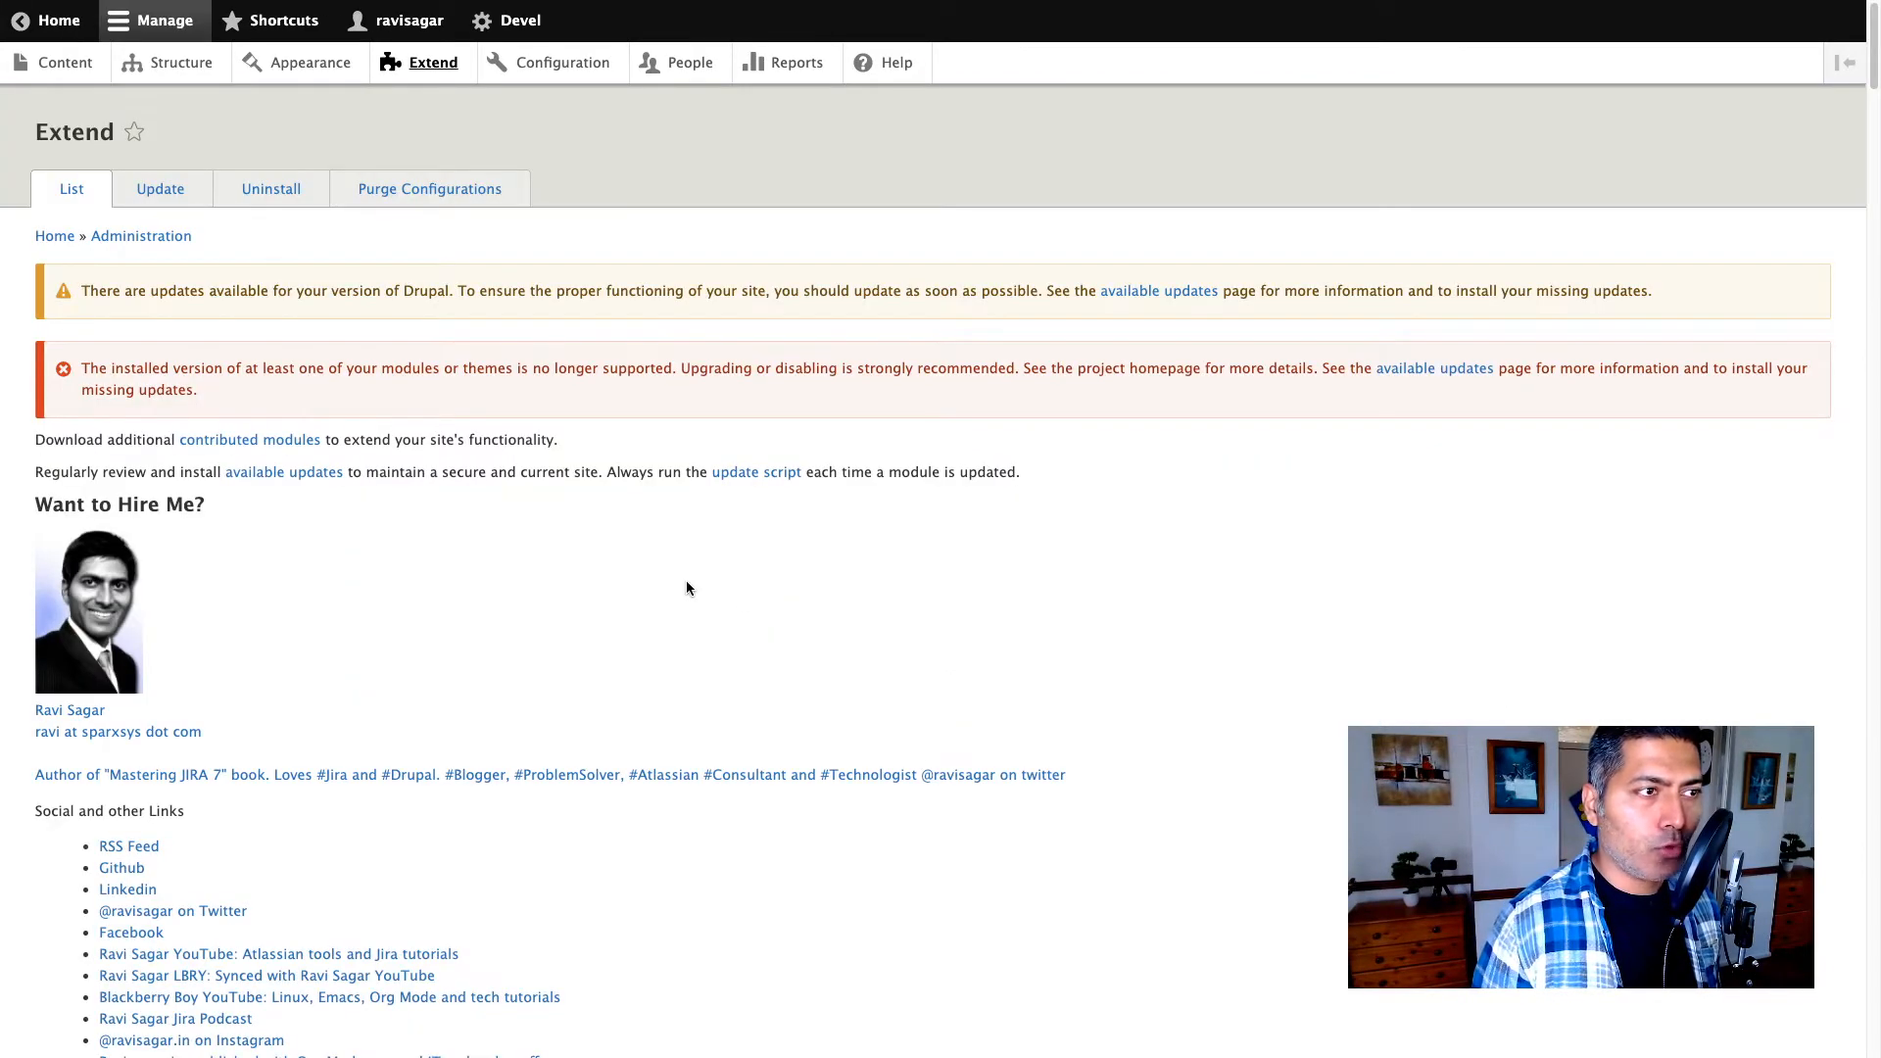
scroll(686, 573, "down", 14)
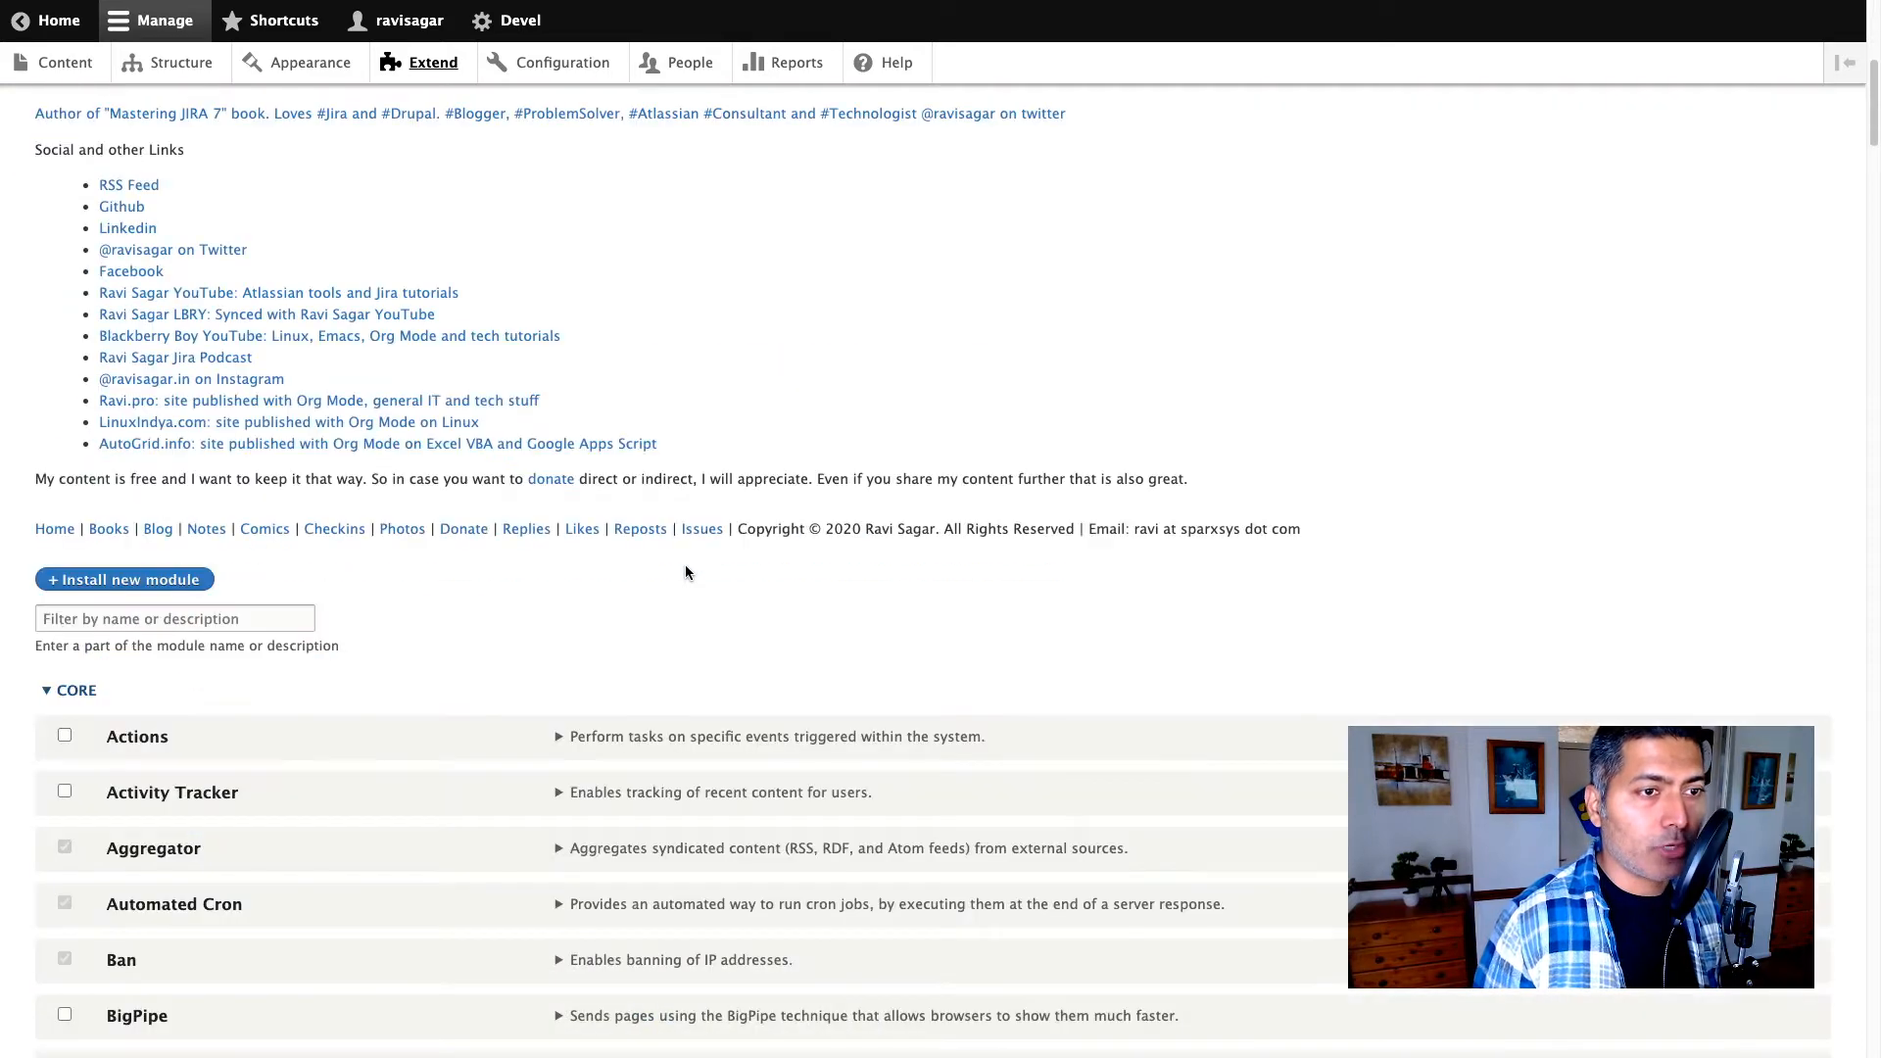
scroll(768, 476, "up", 7)
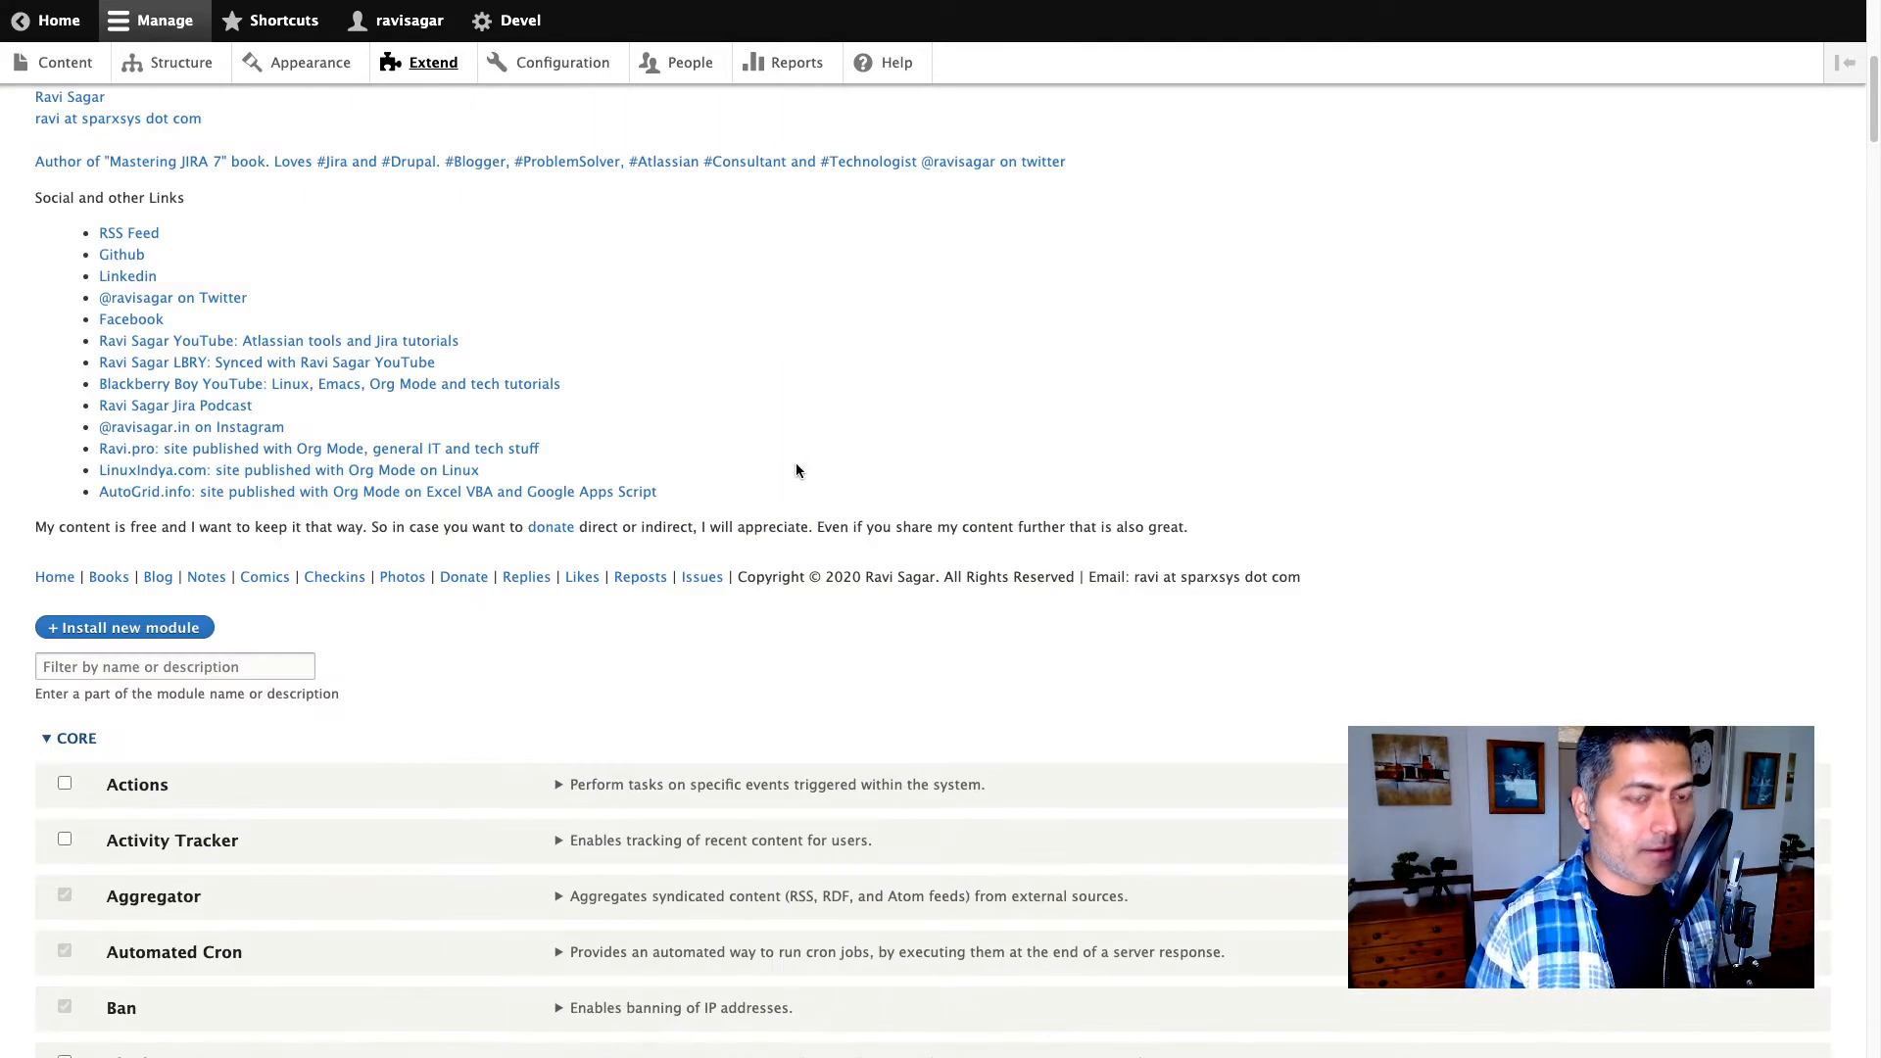
key("ctrl+f")
type("geshi")
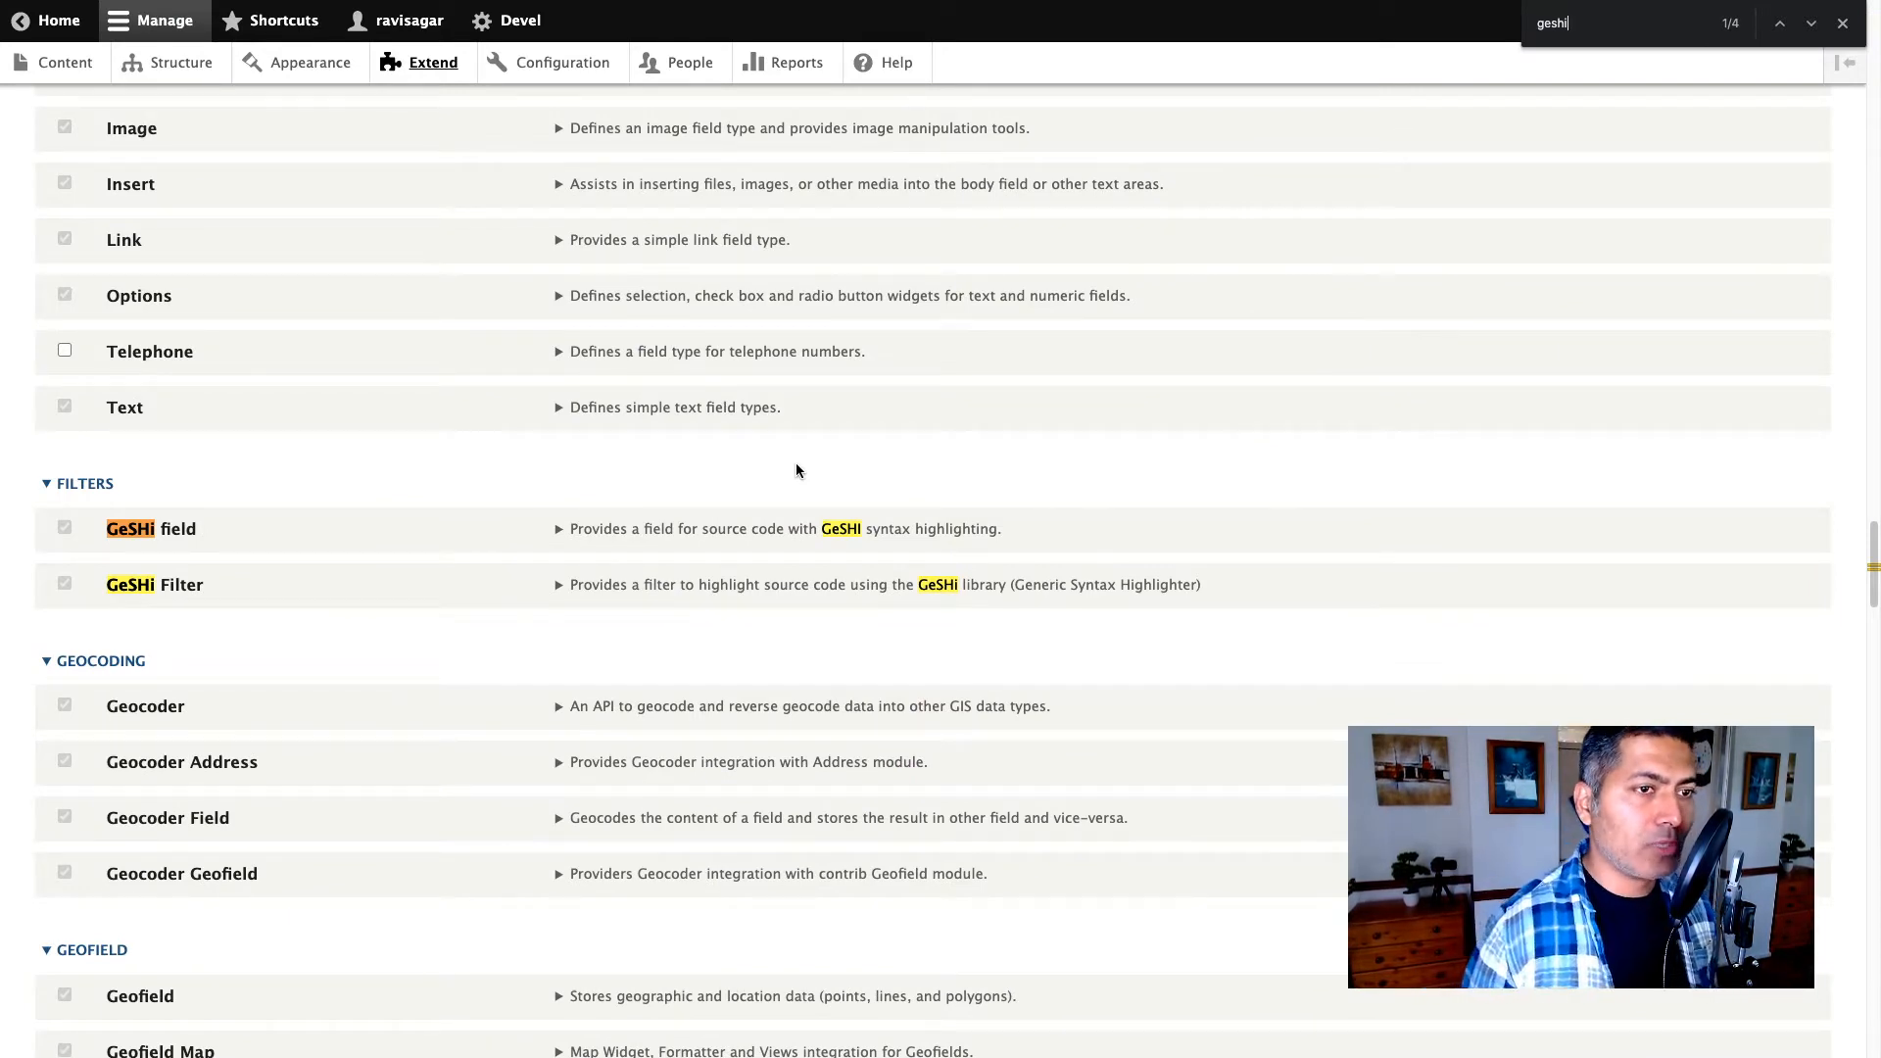
key("Return")
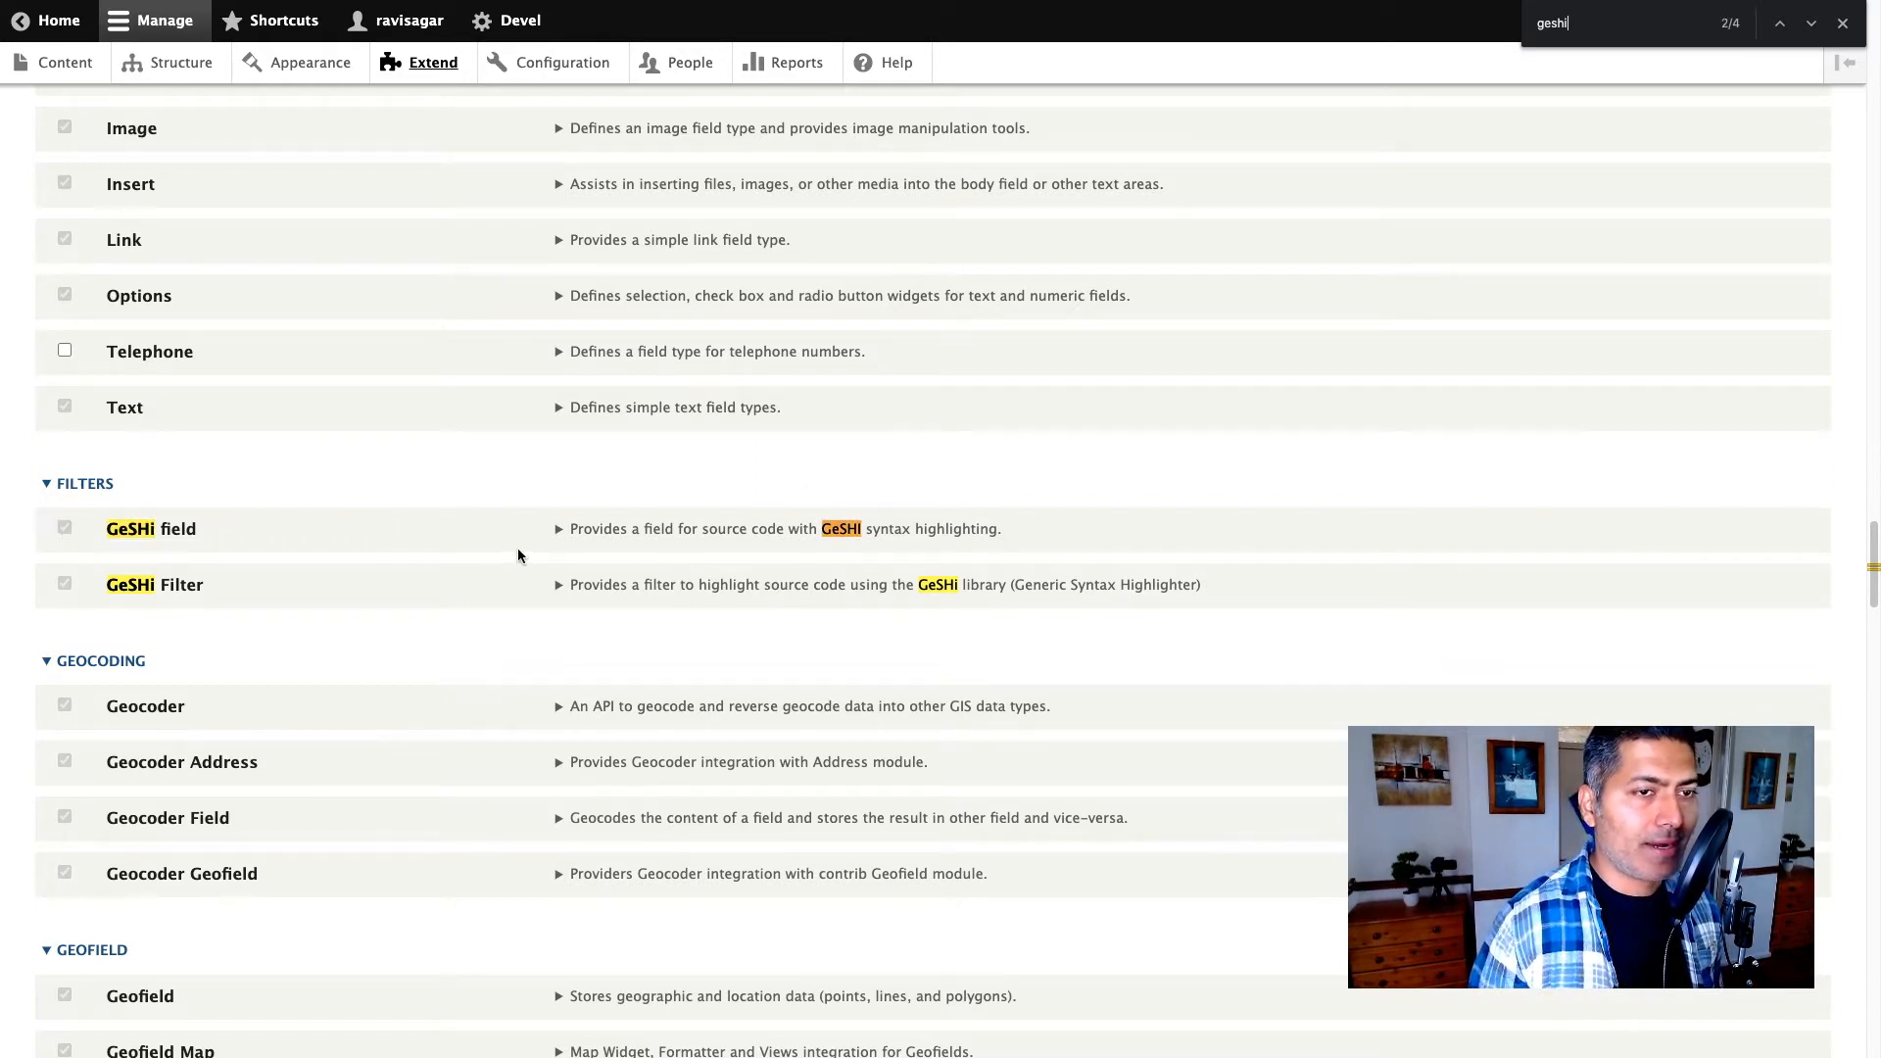
- Expand the details of the GeSHi field and GeSHi Filter modules and cycle through the "geshi" matches
left_click(557, 530)
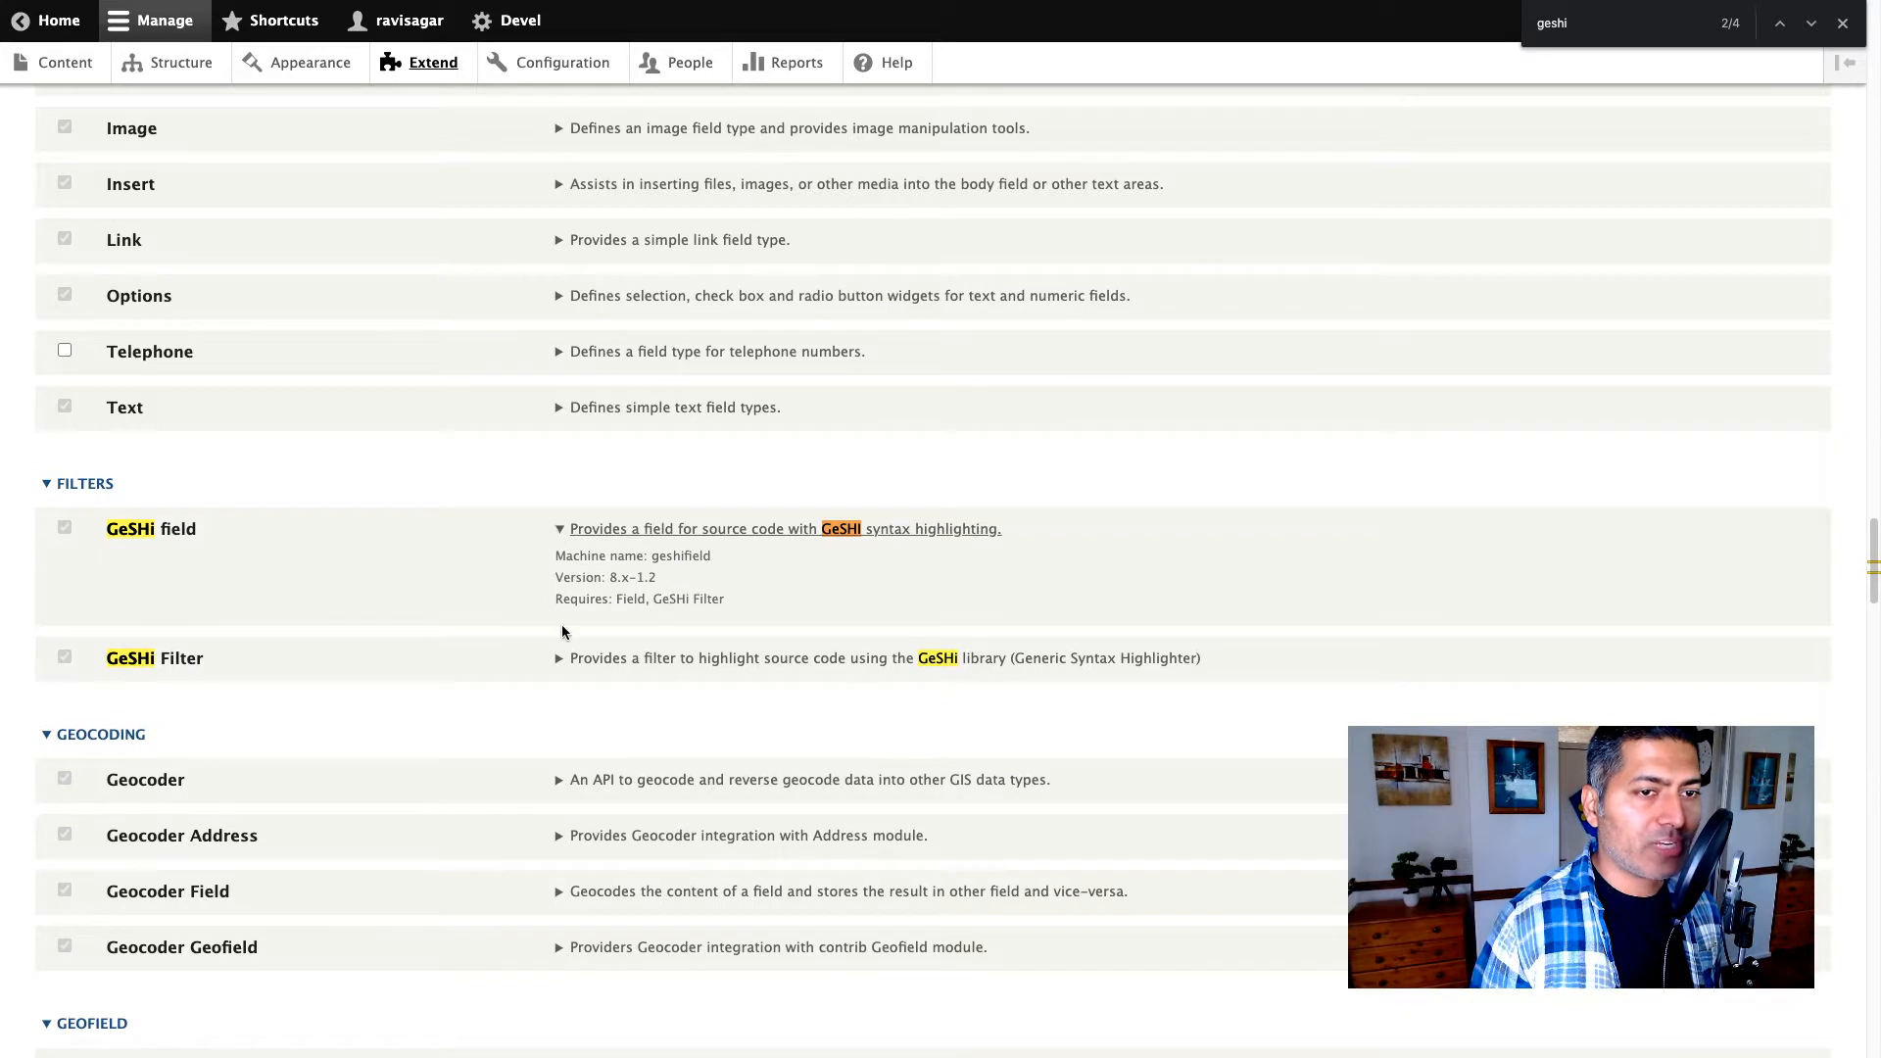
left_click(561, 660)
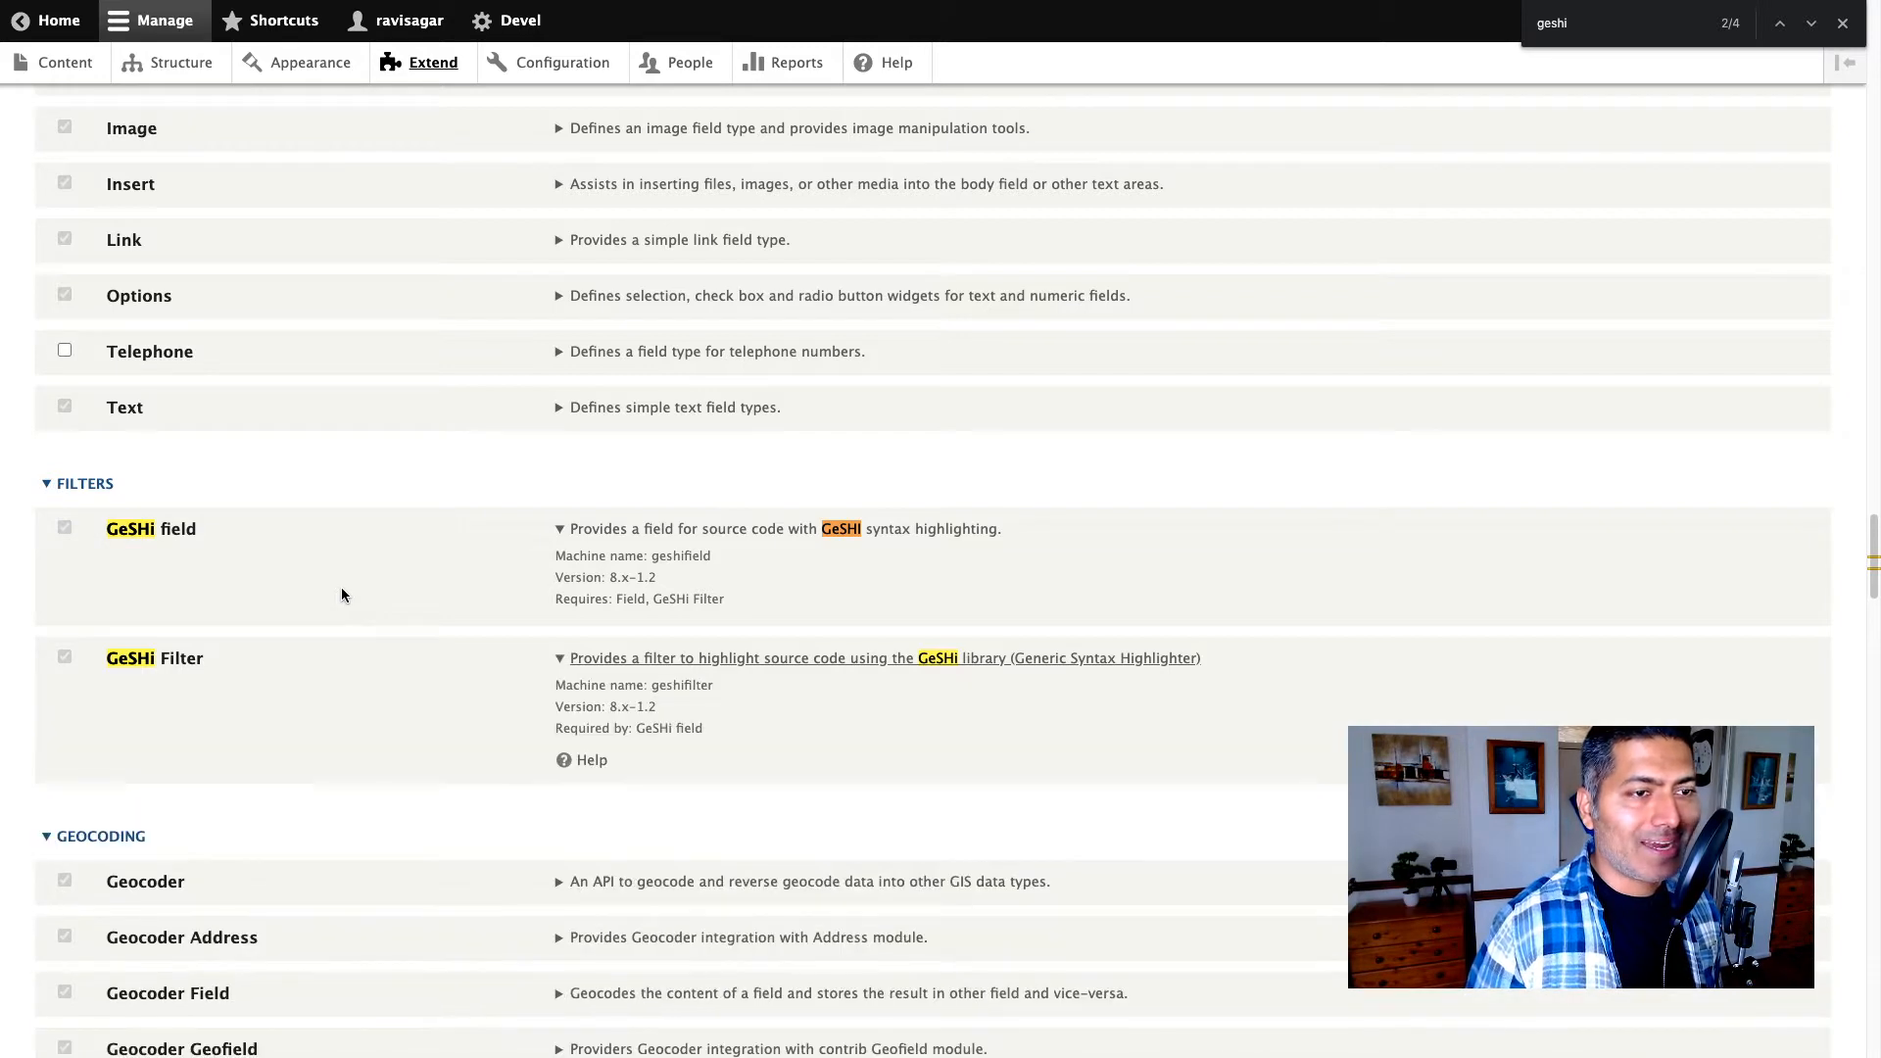
key("ctrl+f")
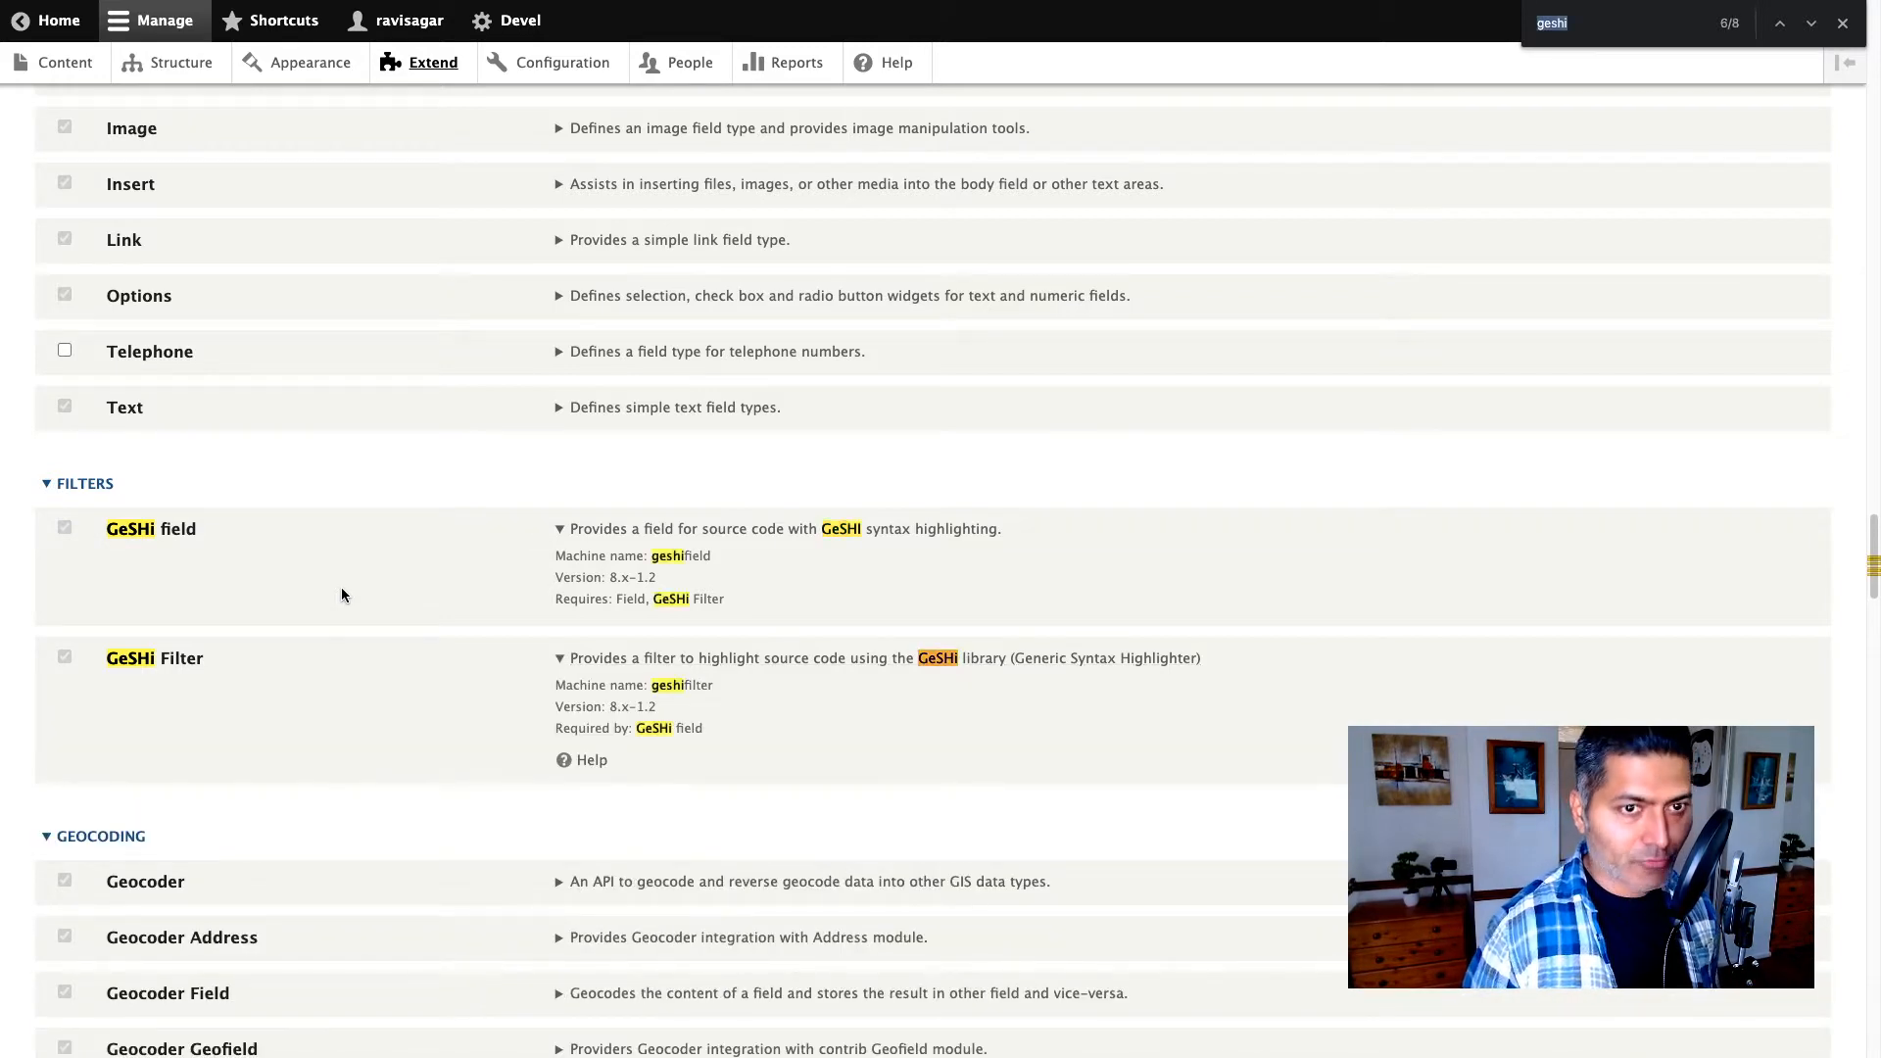
key("Return")
key("Return")
key("Return")
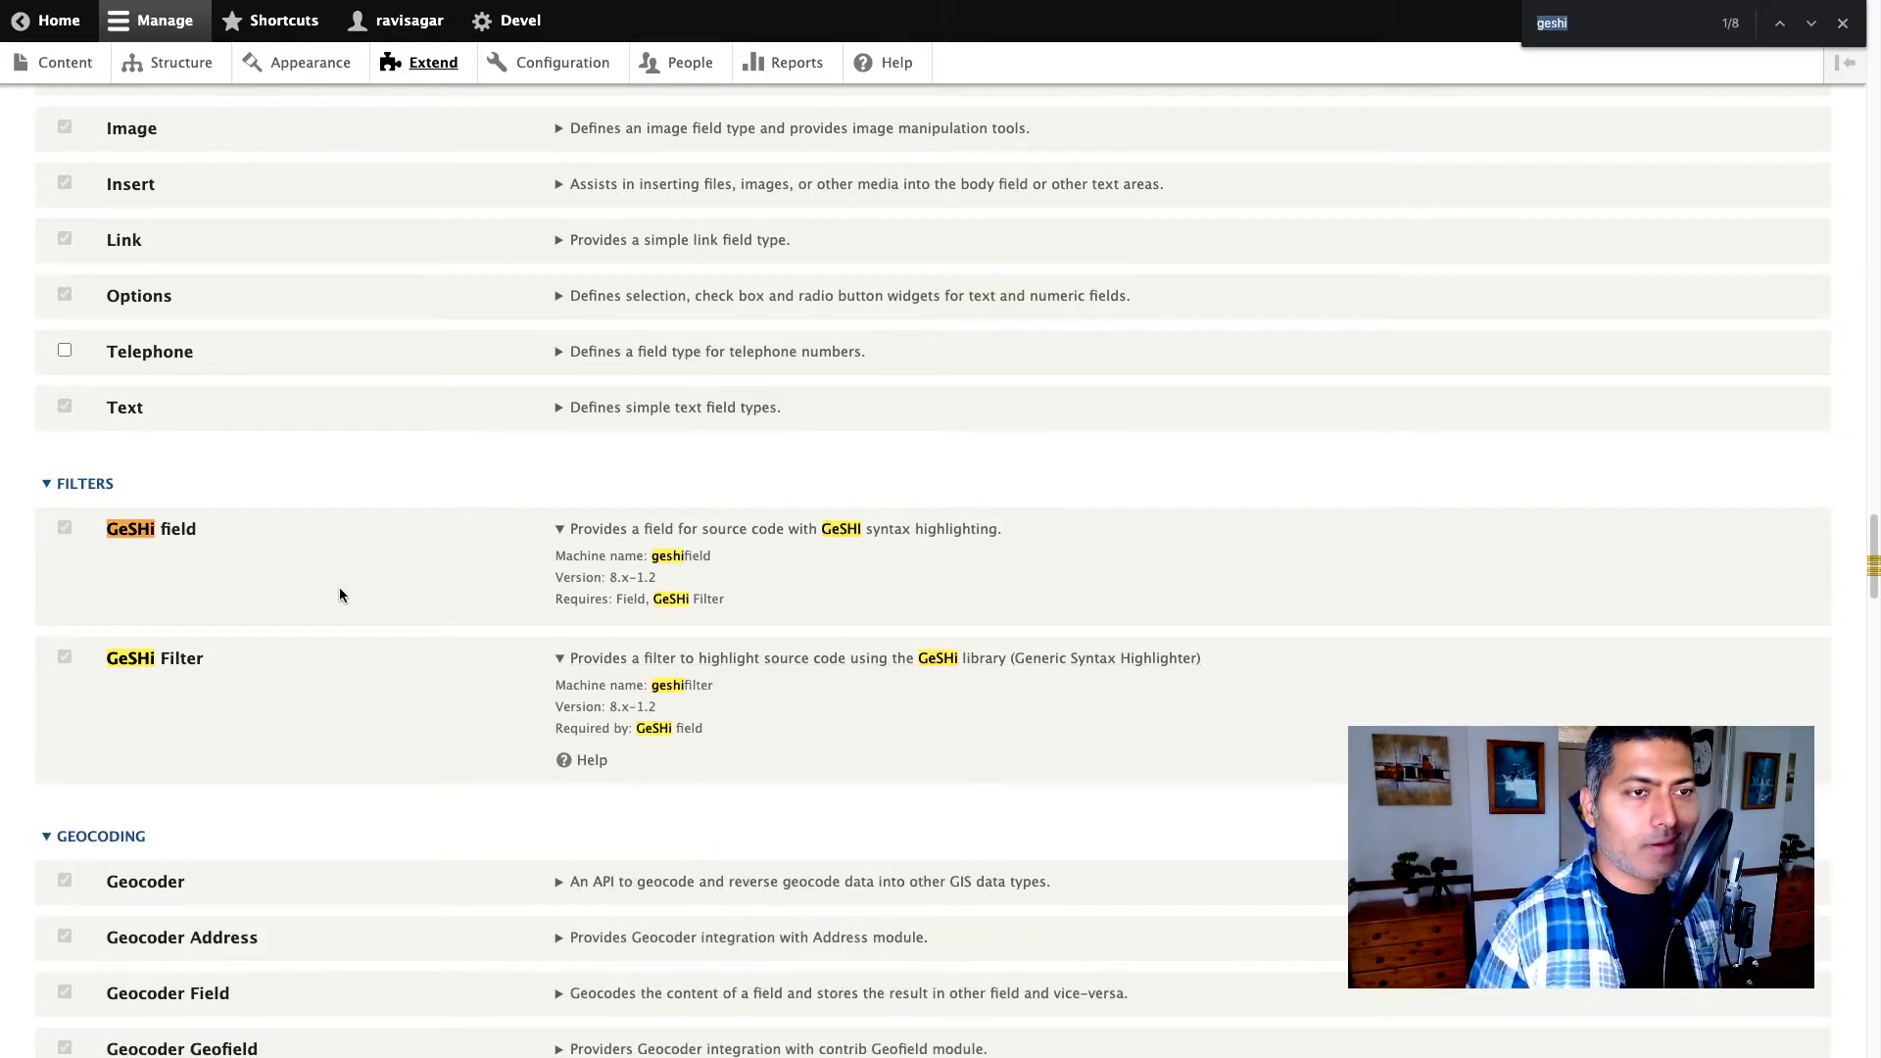
- Find Geshifilter in the site's configuration by searching for "geshi" and open its settings
left_click(593, 69)
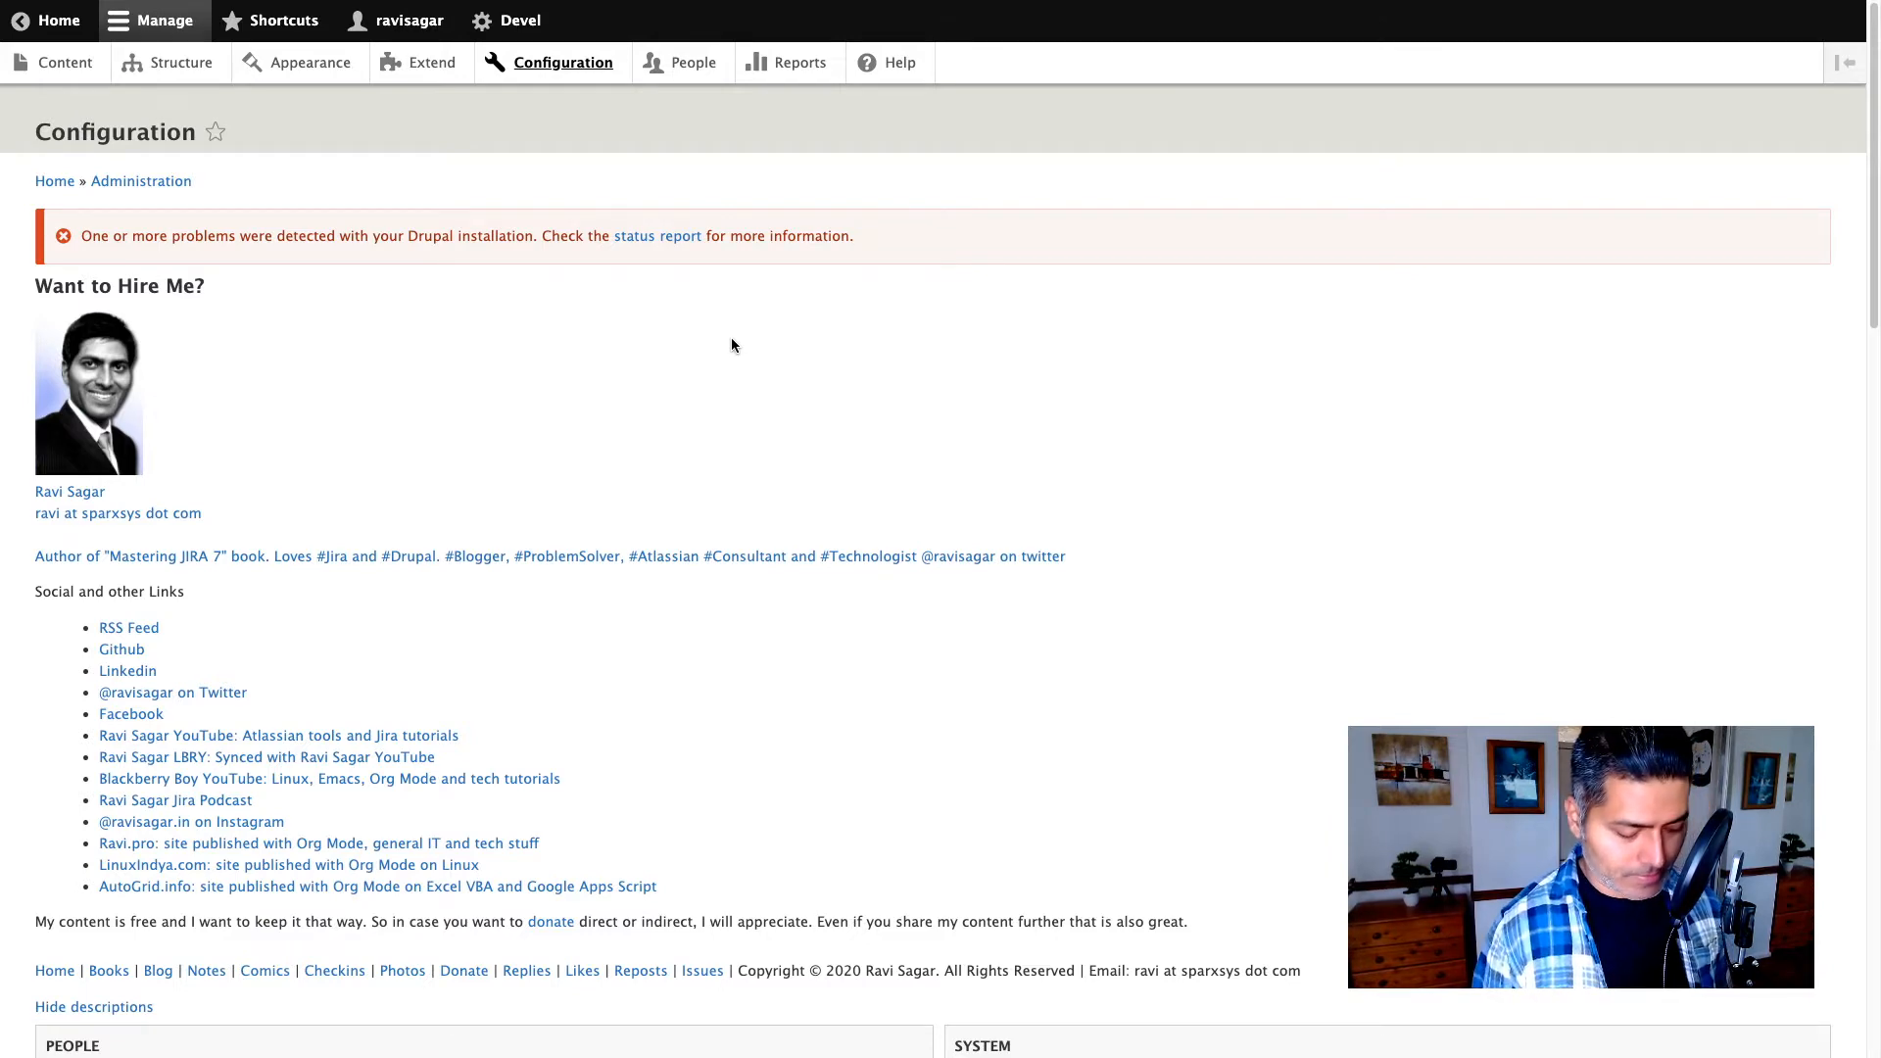
key("ctrl+f")
type("geshi")
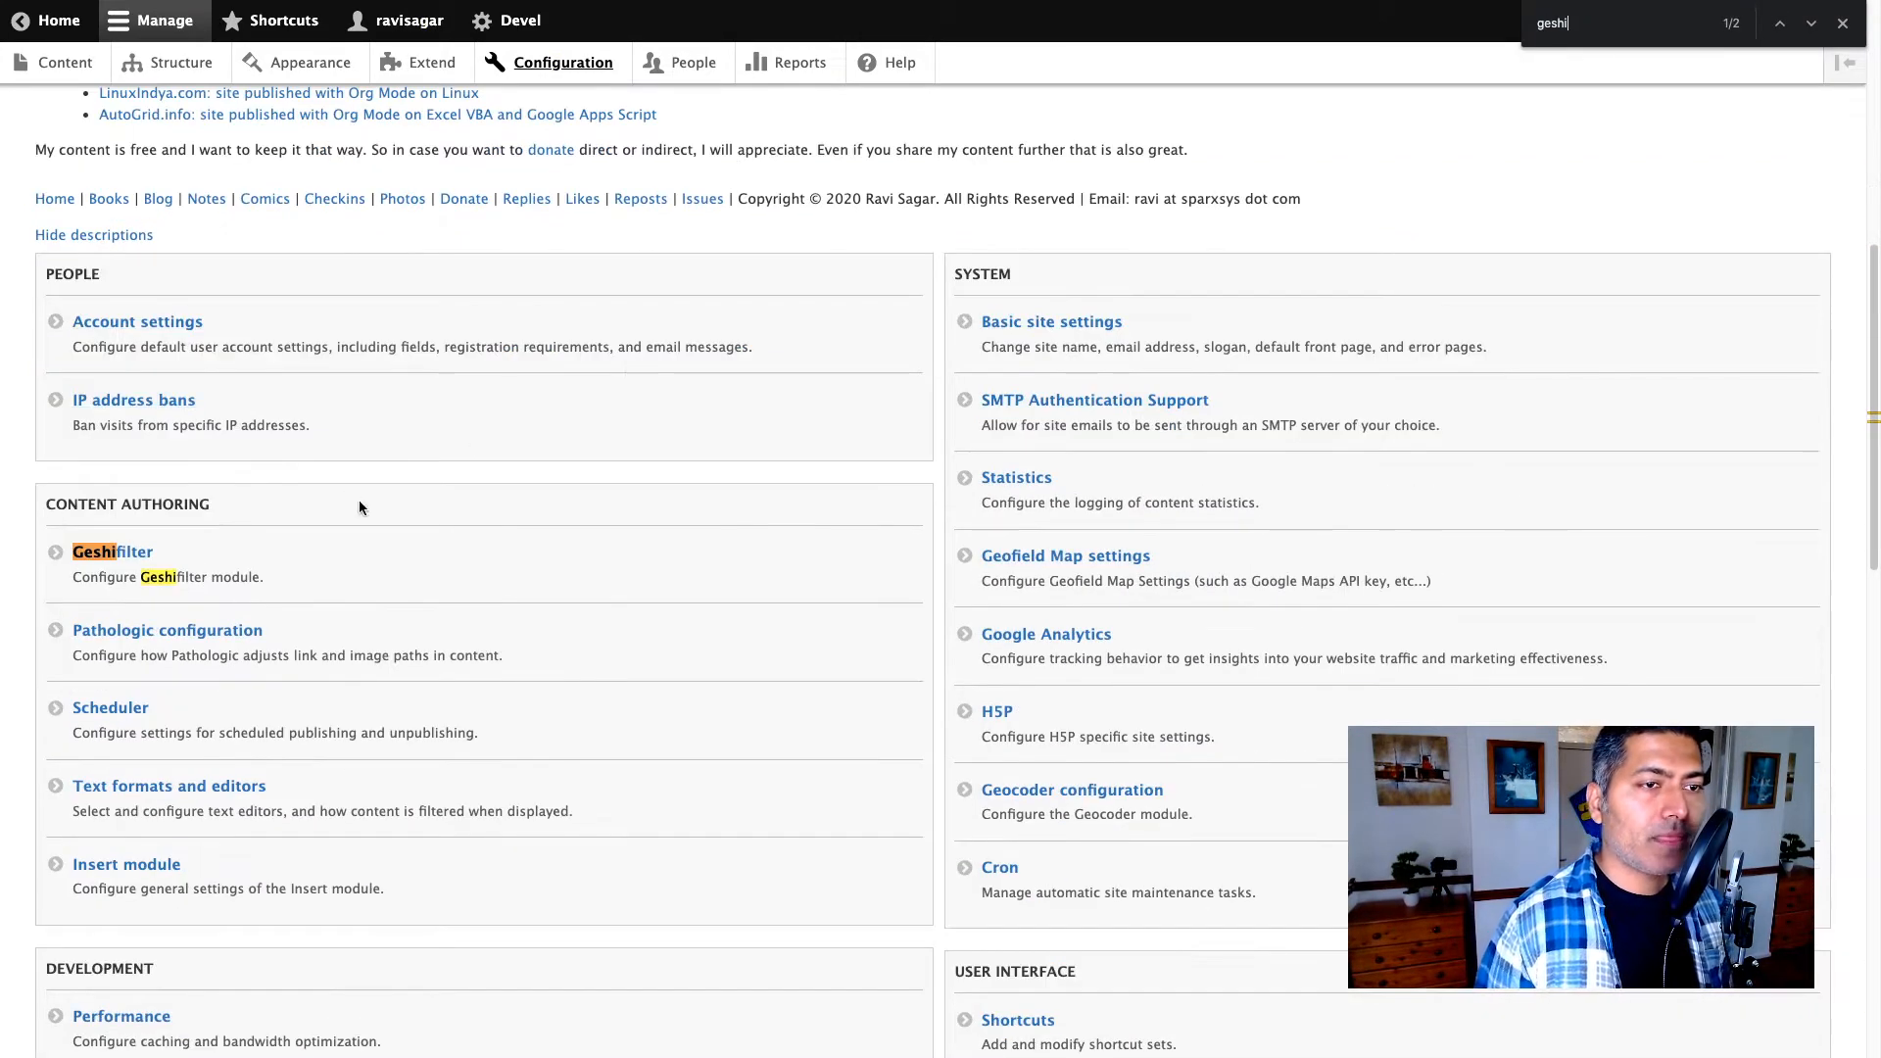
left_click(106, 558)
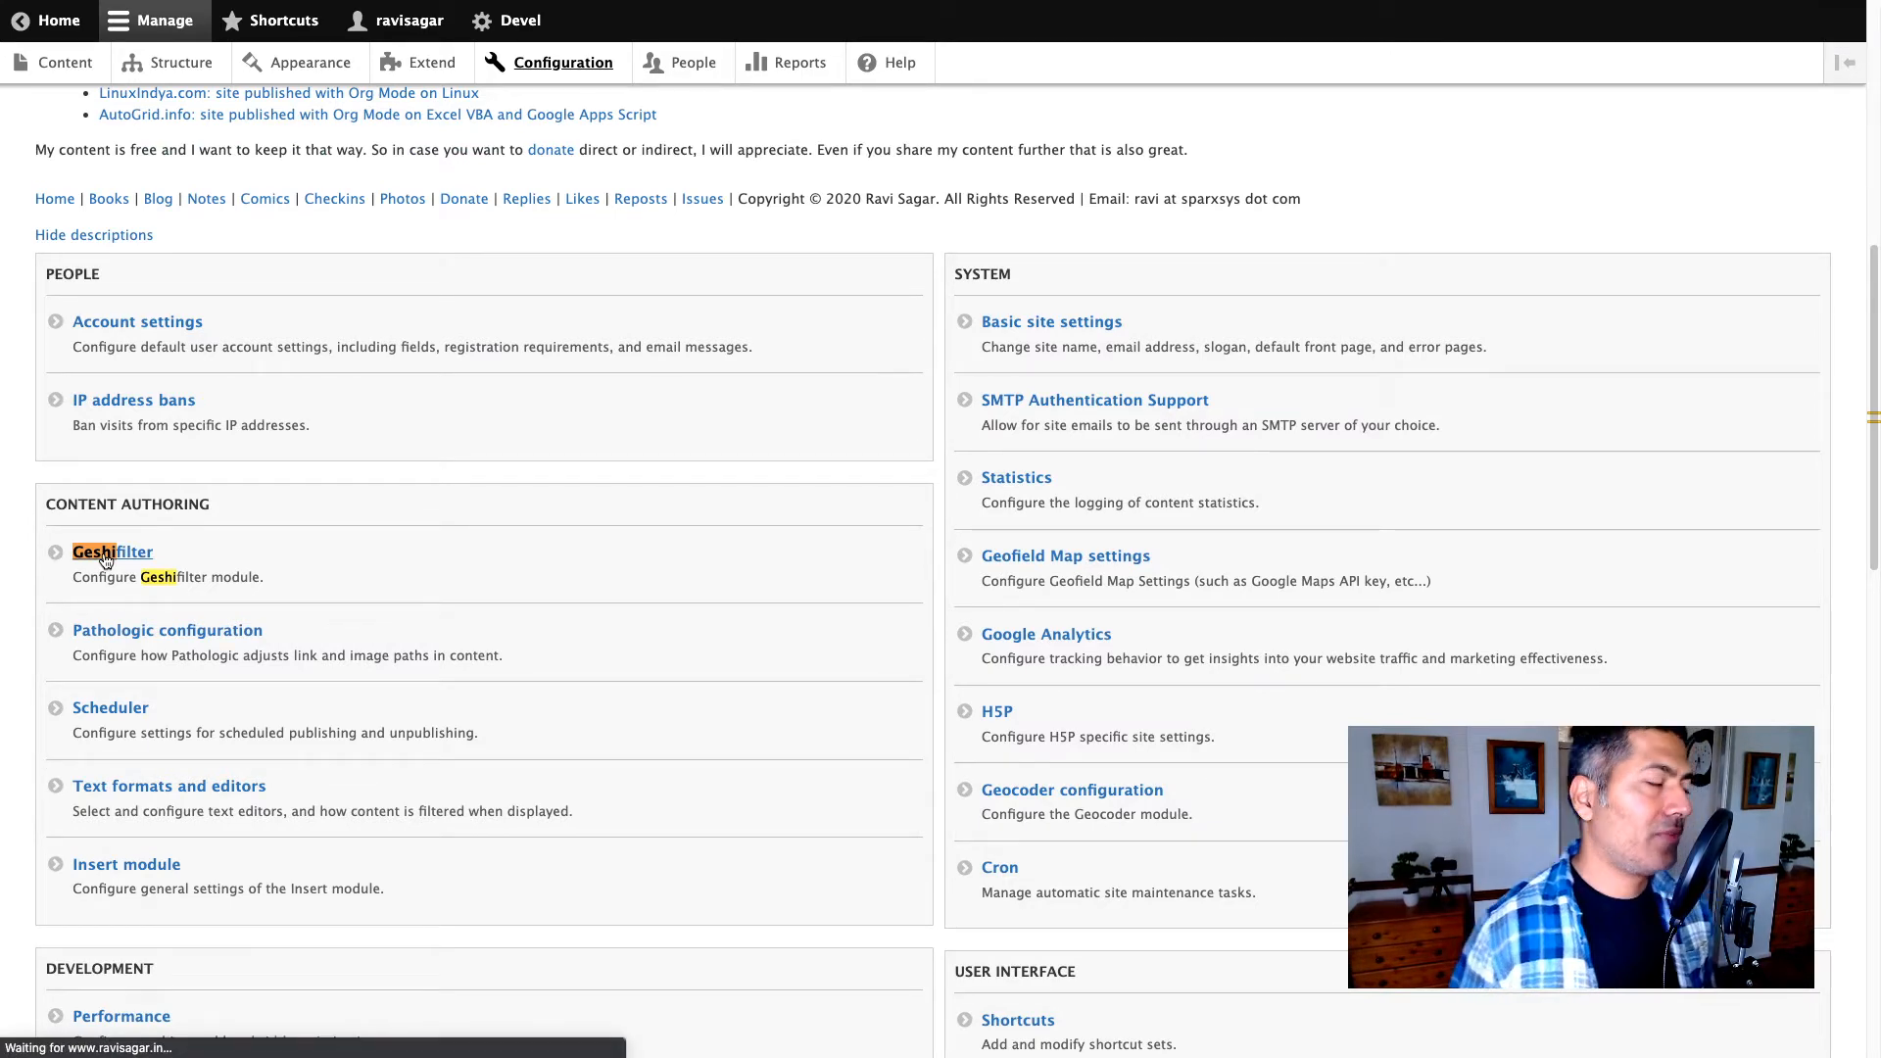
- Review the GeSHi filter's library, generic tag, container tag style and syntax highlighting settings
scroll(590, 541, "down", 4)
scroll(590, 535, "down", 5)
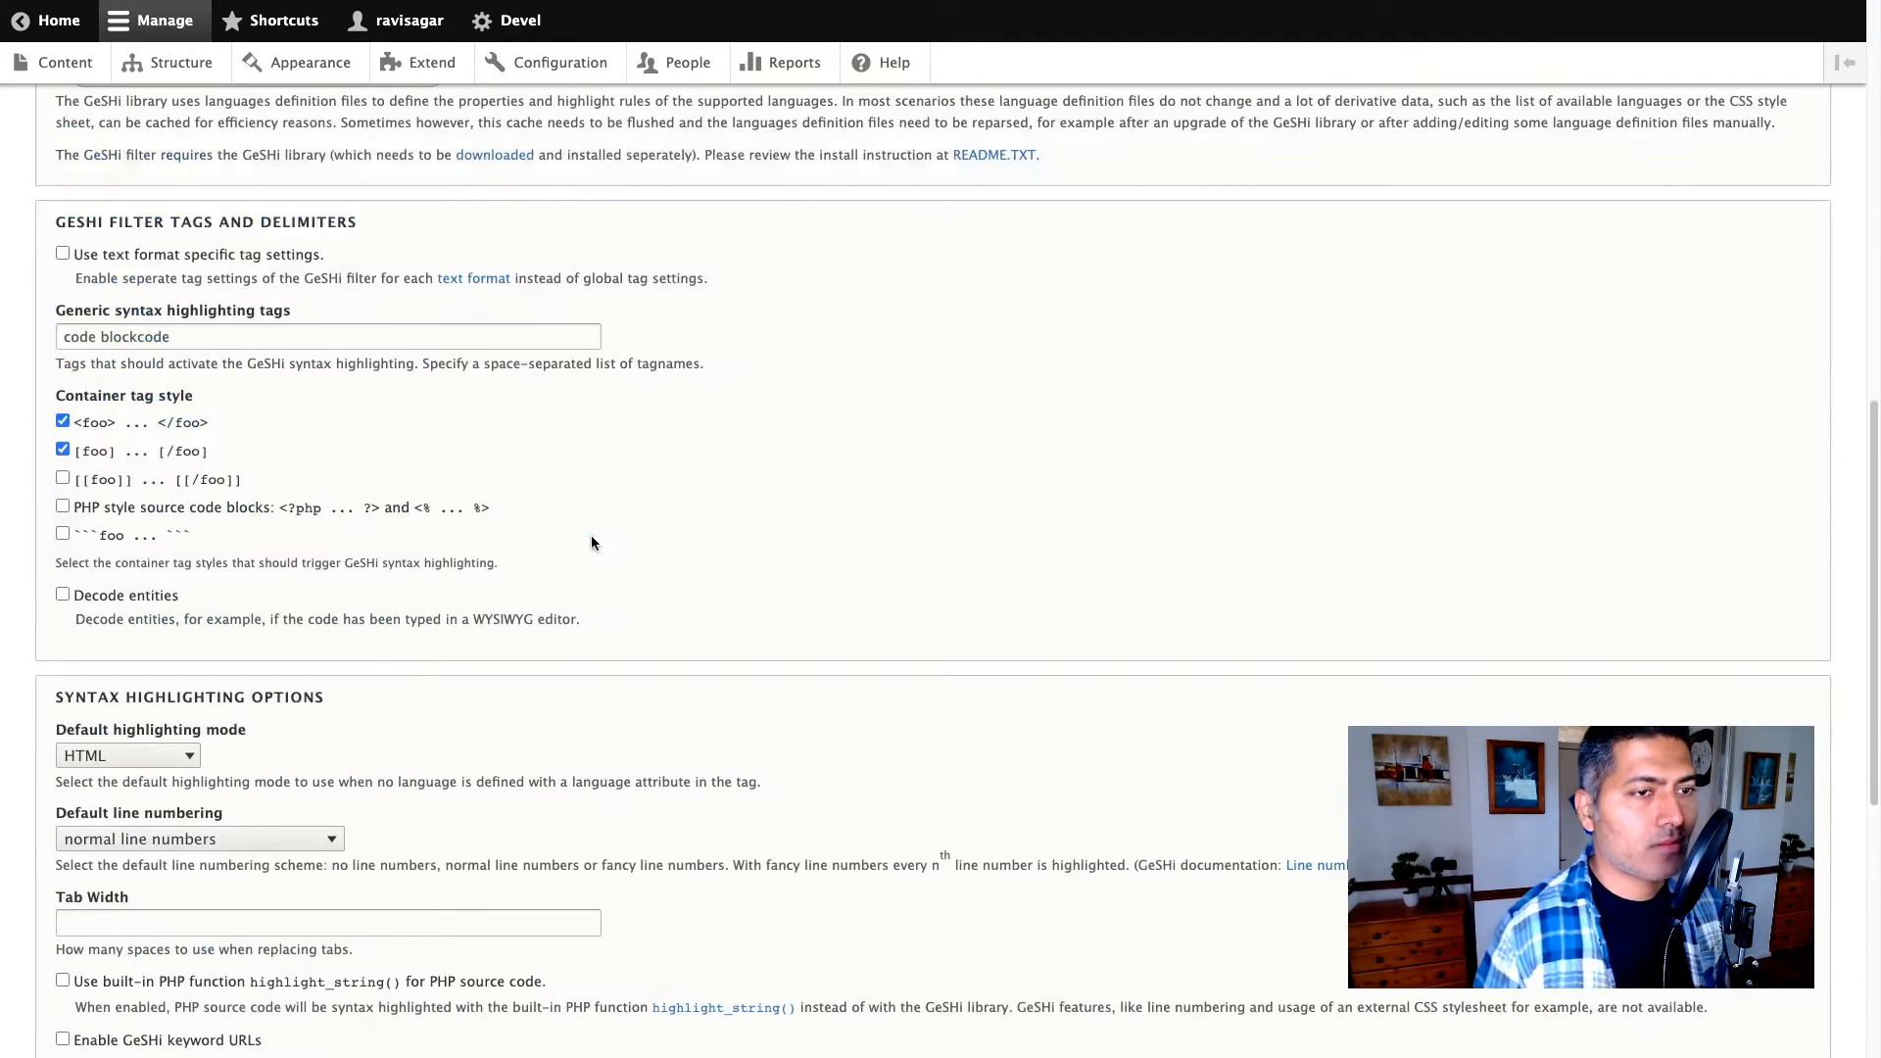
scroll(591, 535, "up", 10)
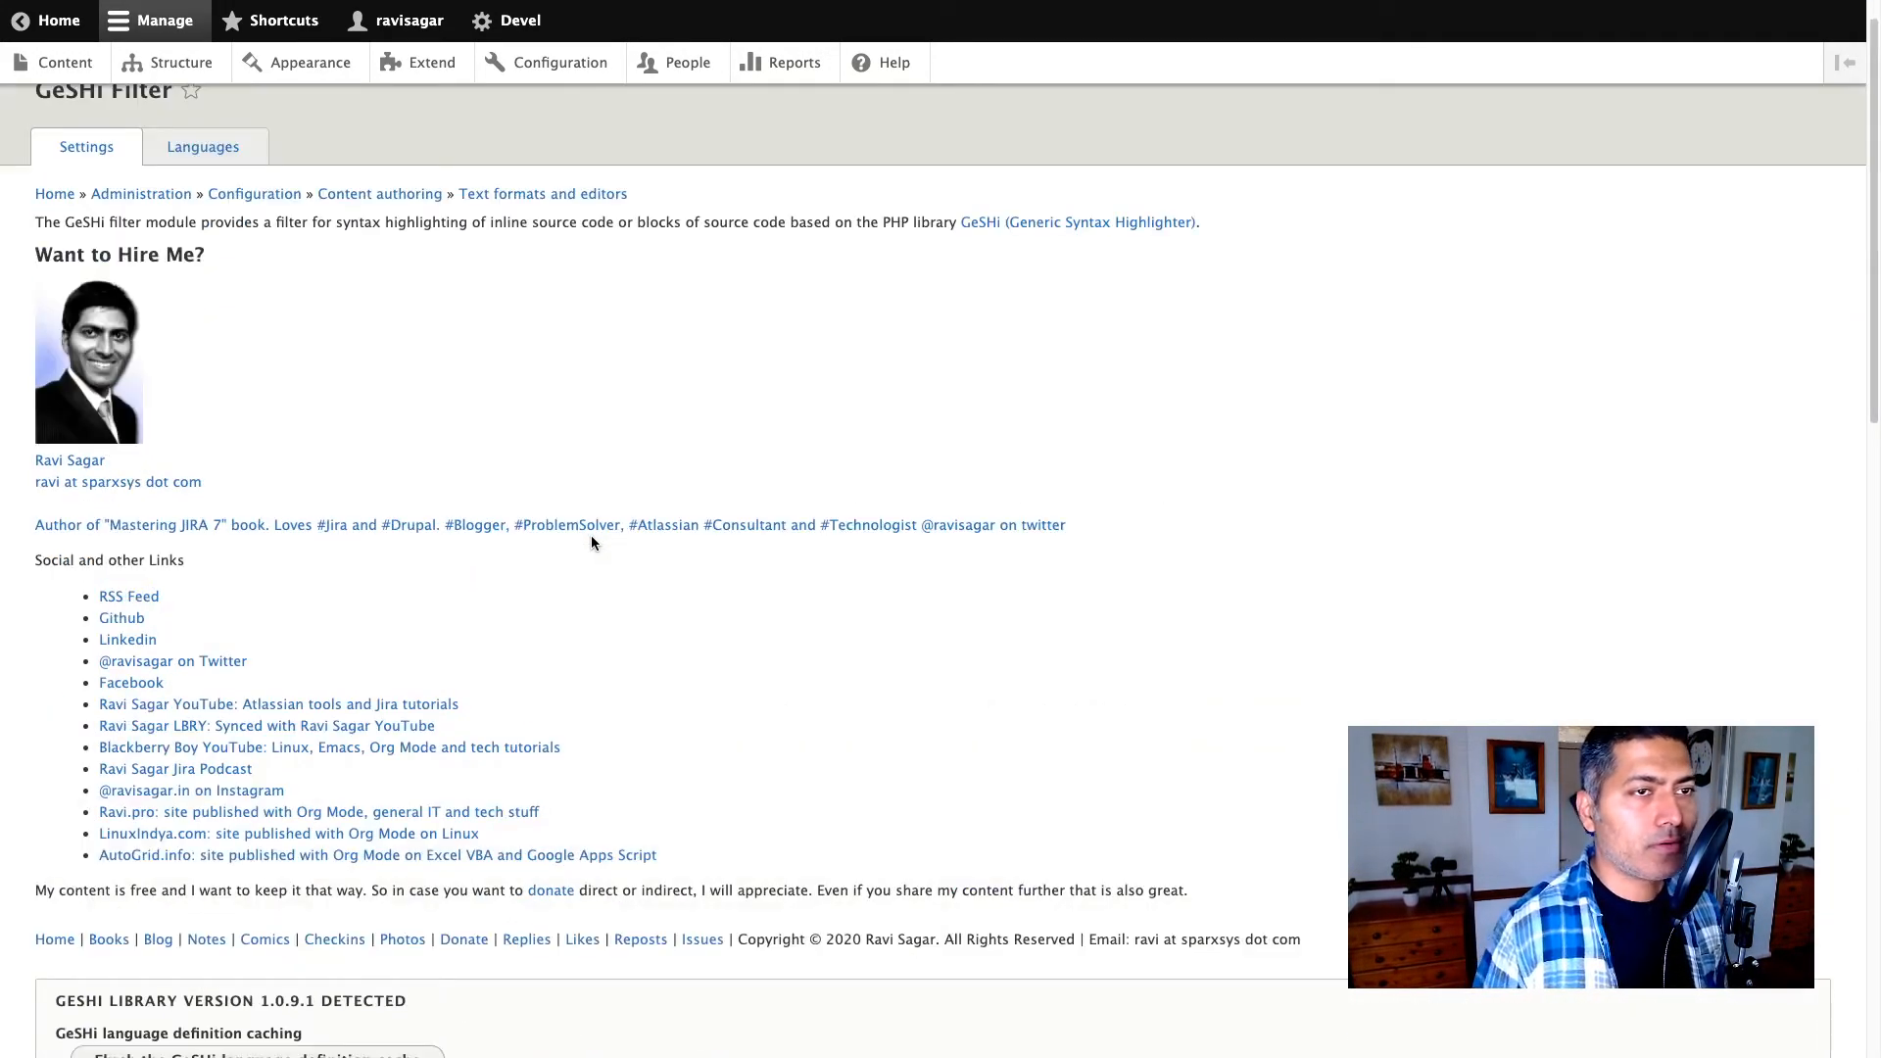
scroll(590, 535, "down", 5)
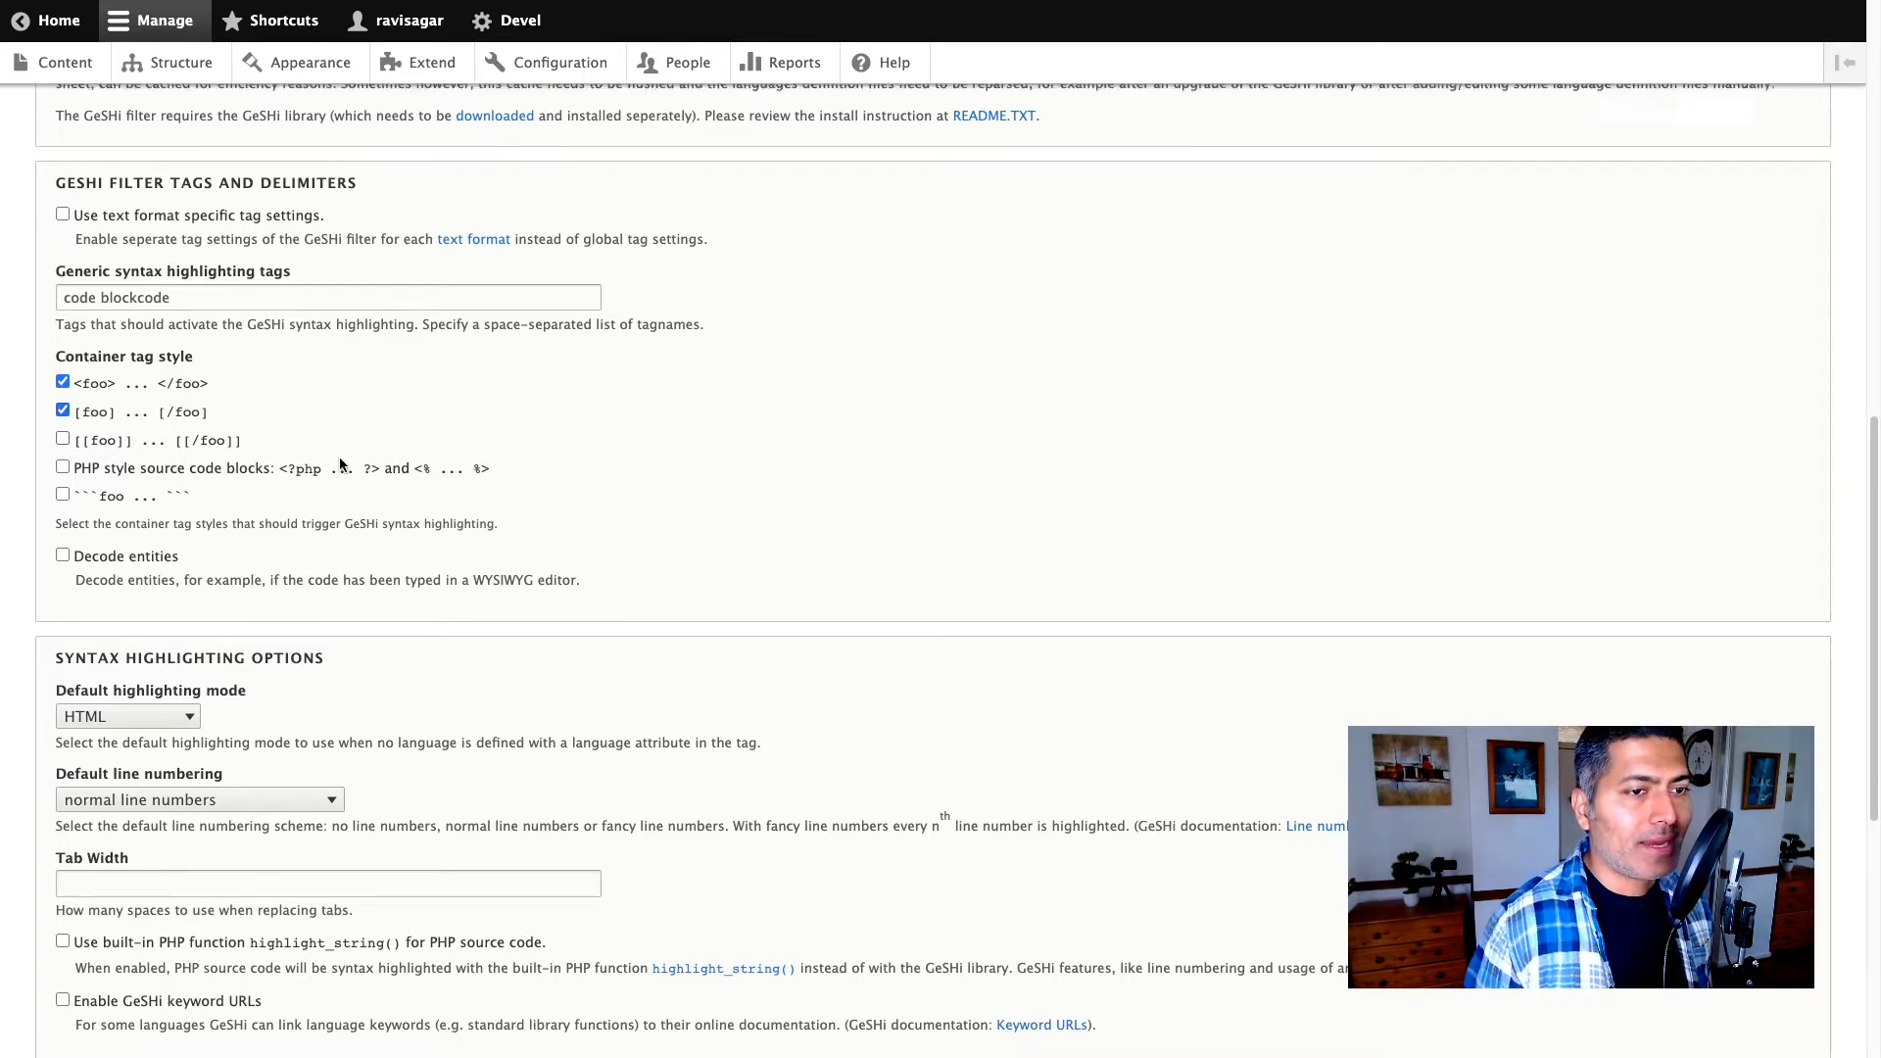
scroll(410, 485, "down", 2)
scroll(433, 474, "down", 5)
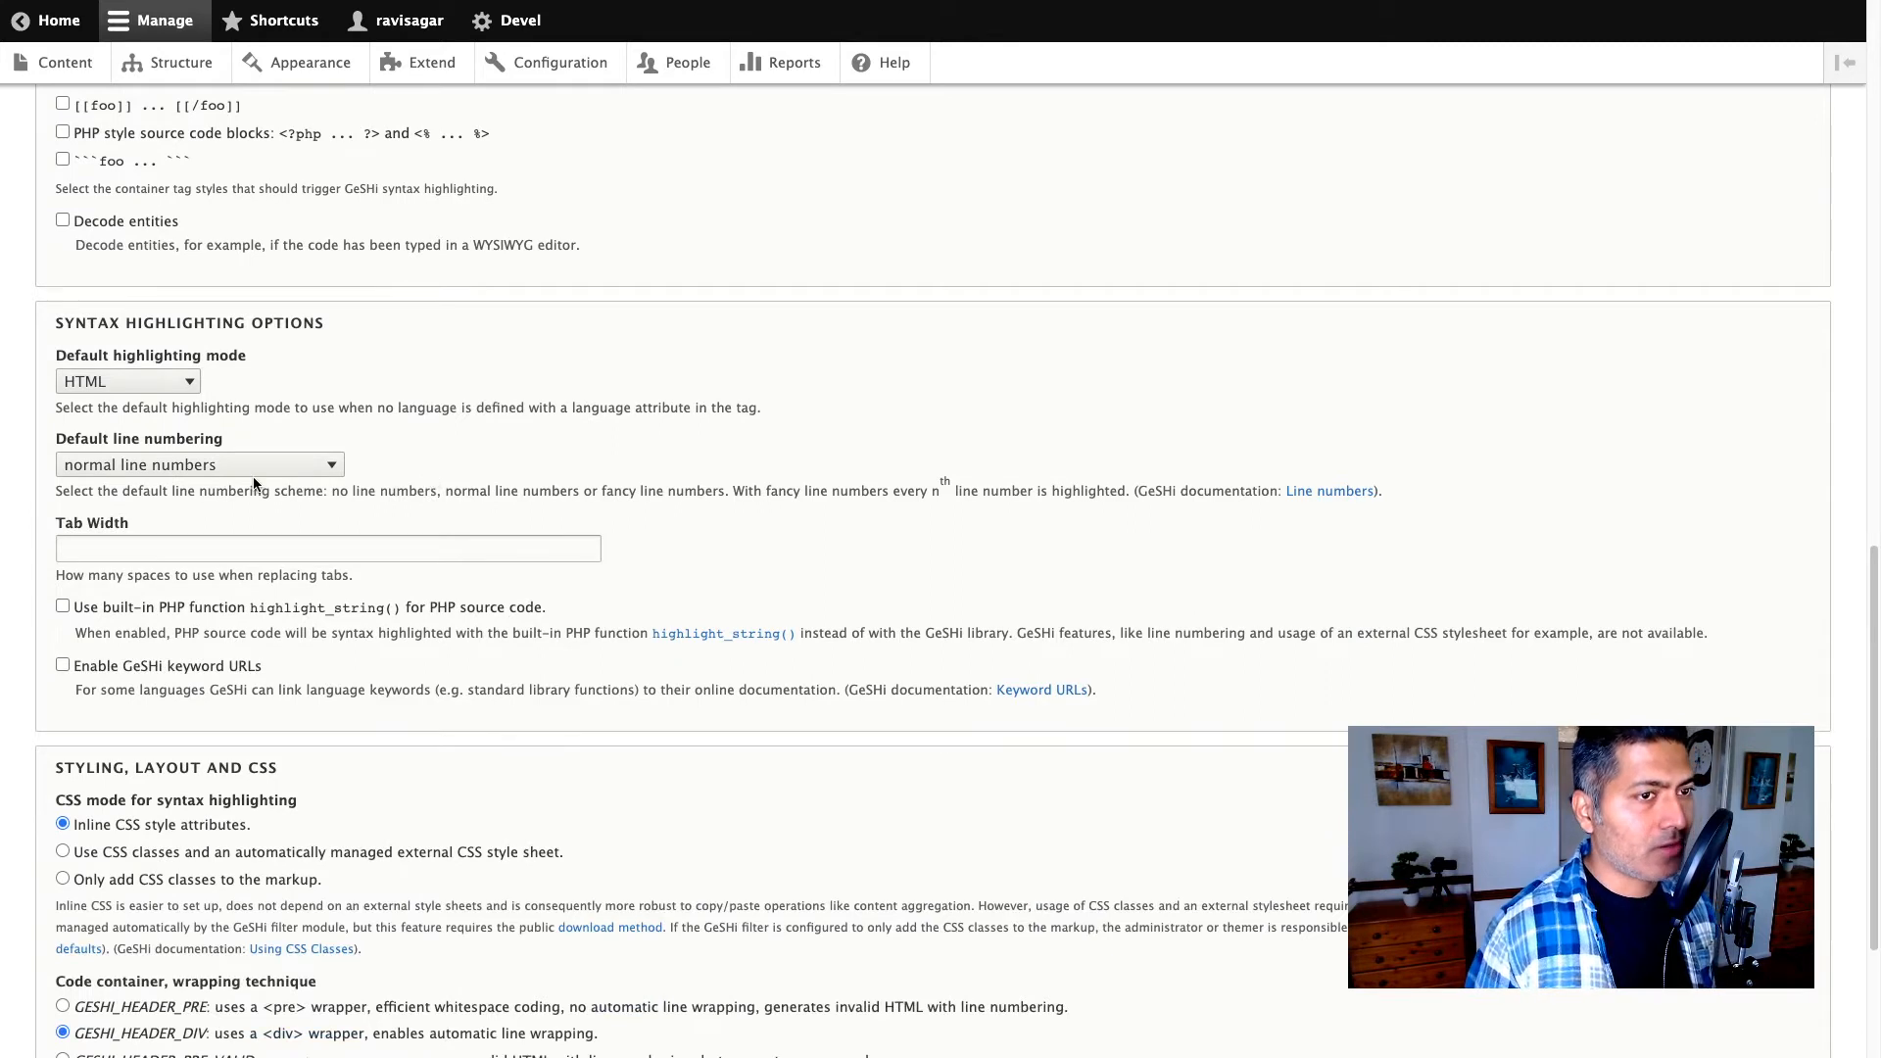
- Examine the default line numbering choices, the CSS mode and the code container wrapping options without changing them
left_click(311, 466)
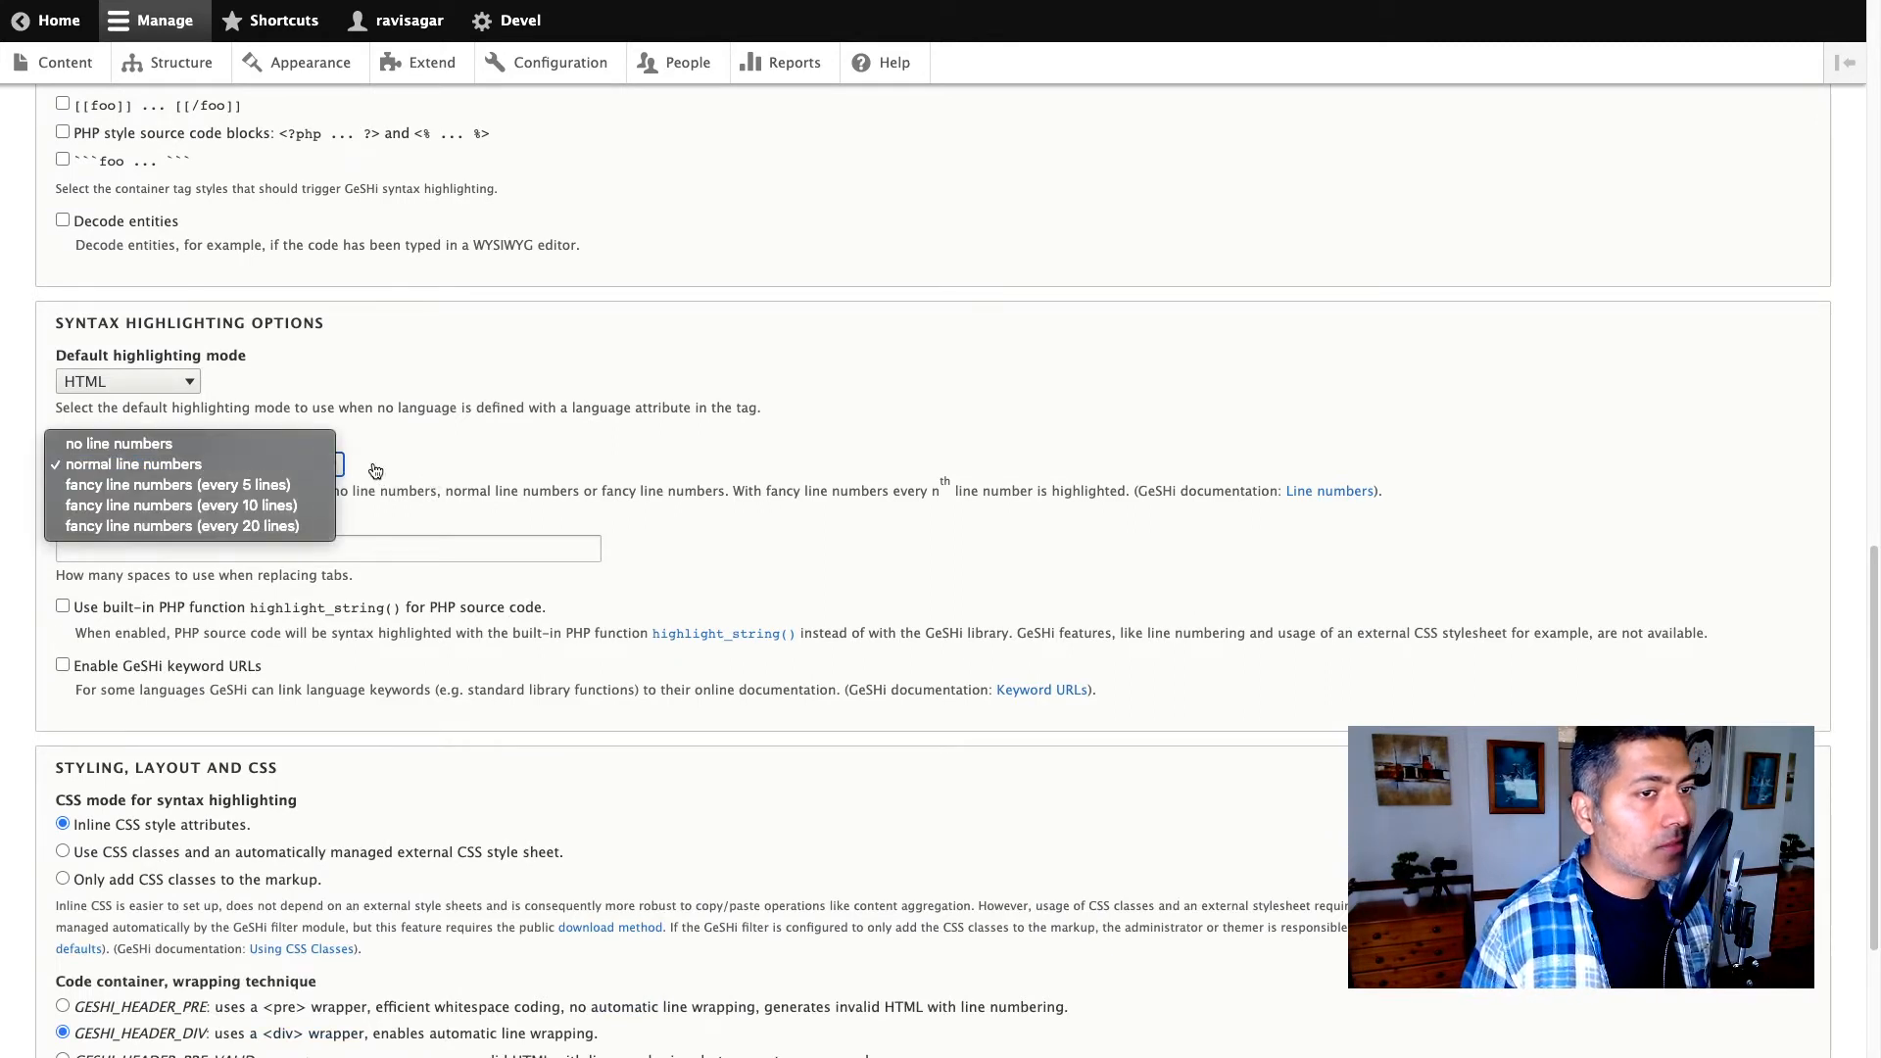
left_click(545, 467)
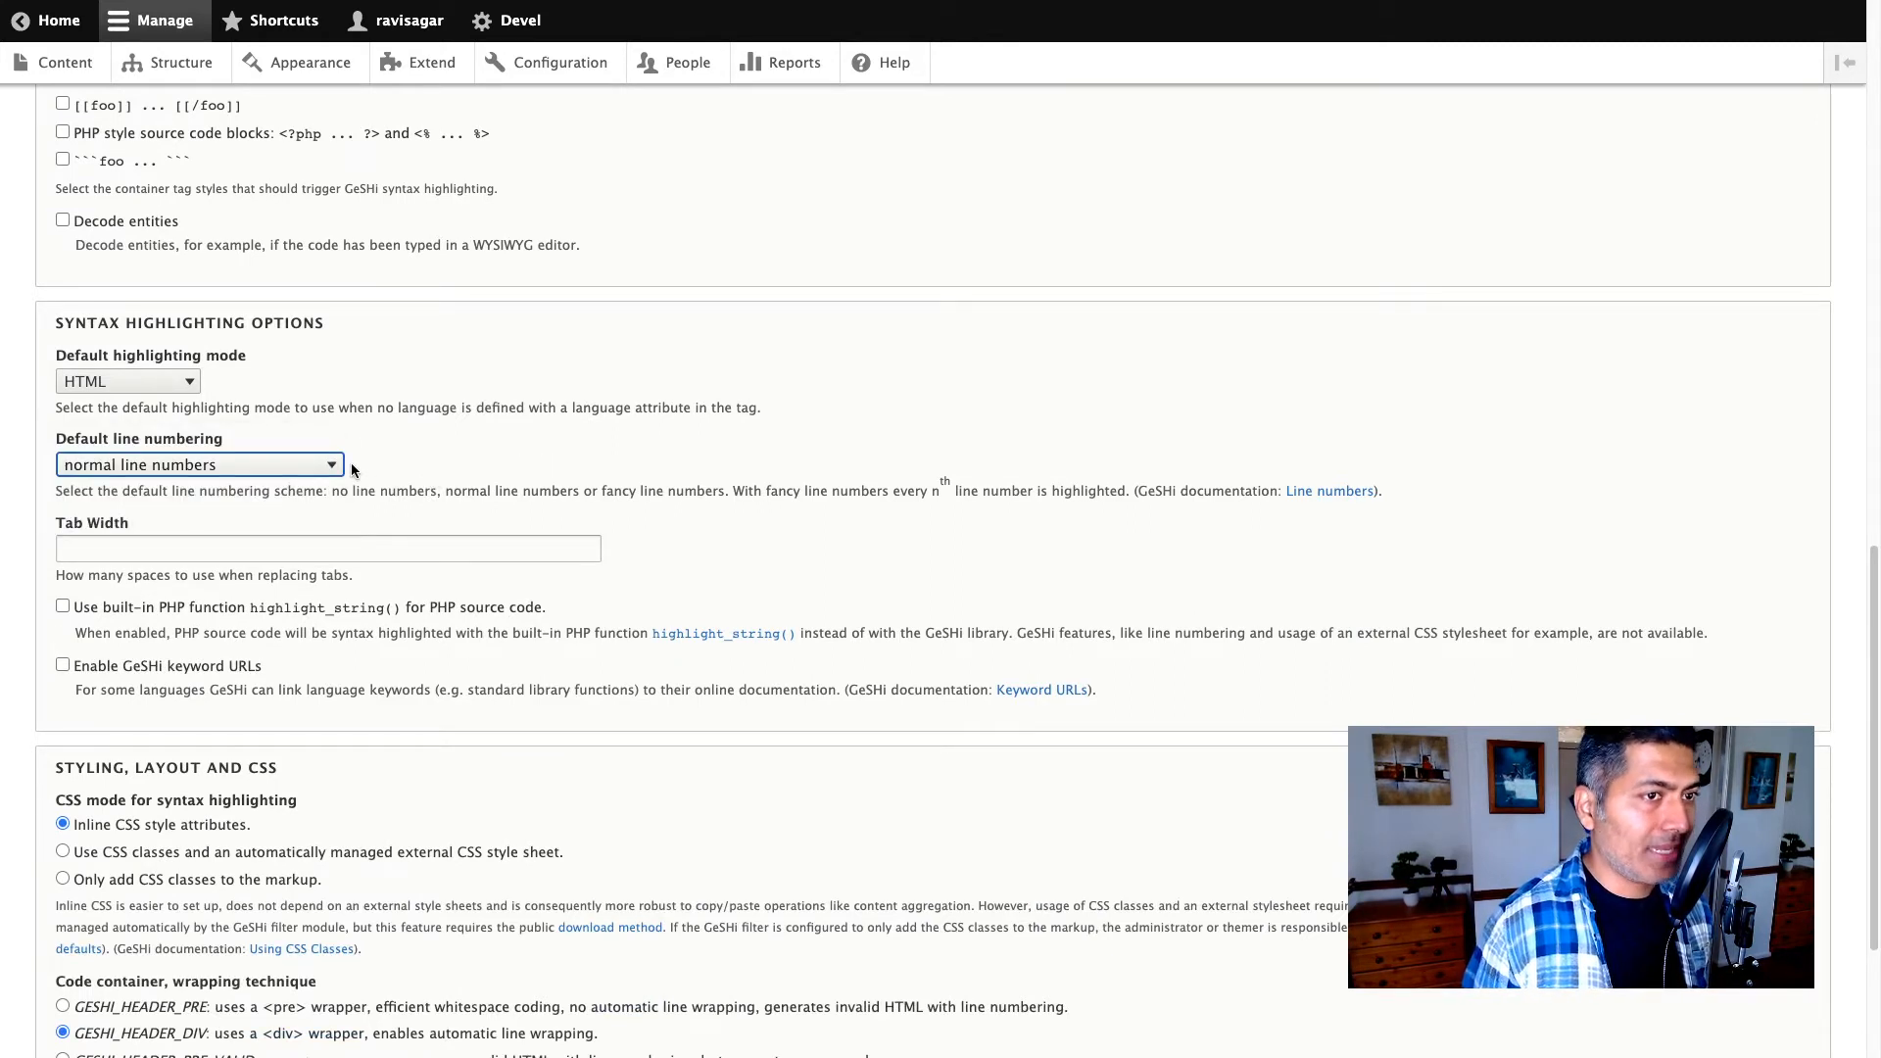
scroll(350, 466, "down", 2)
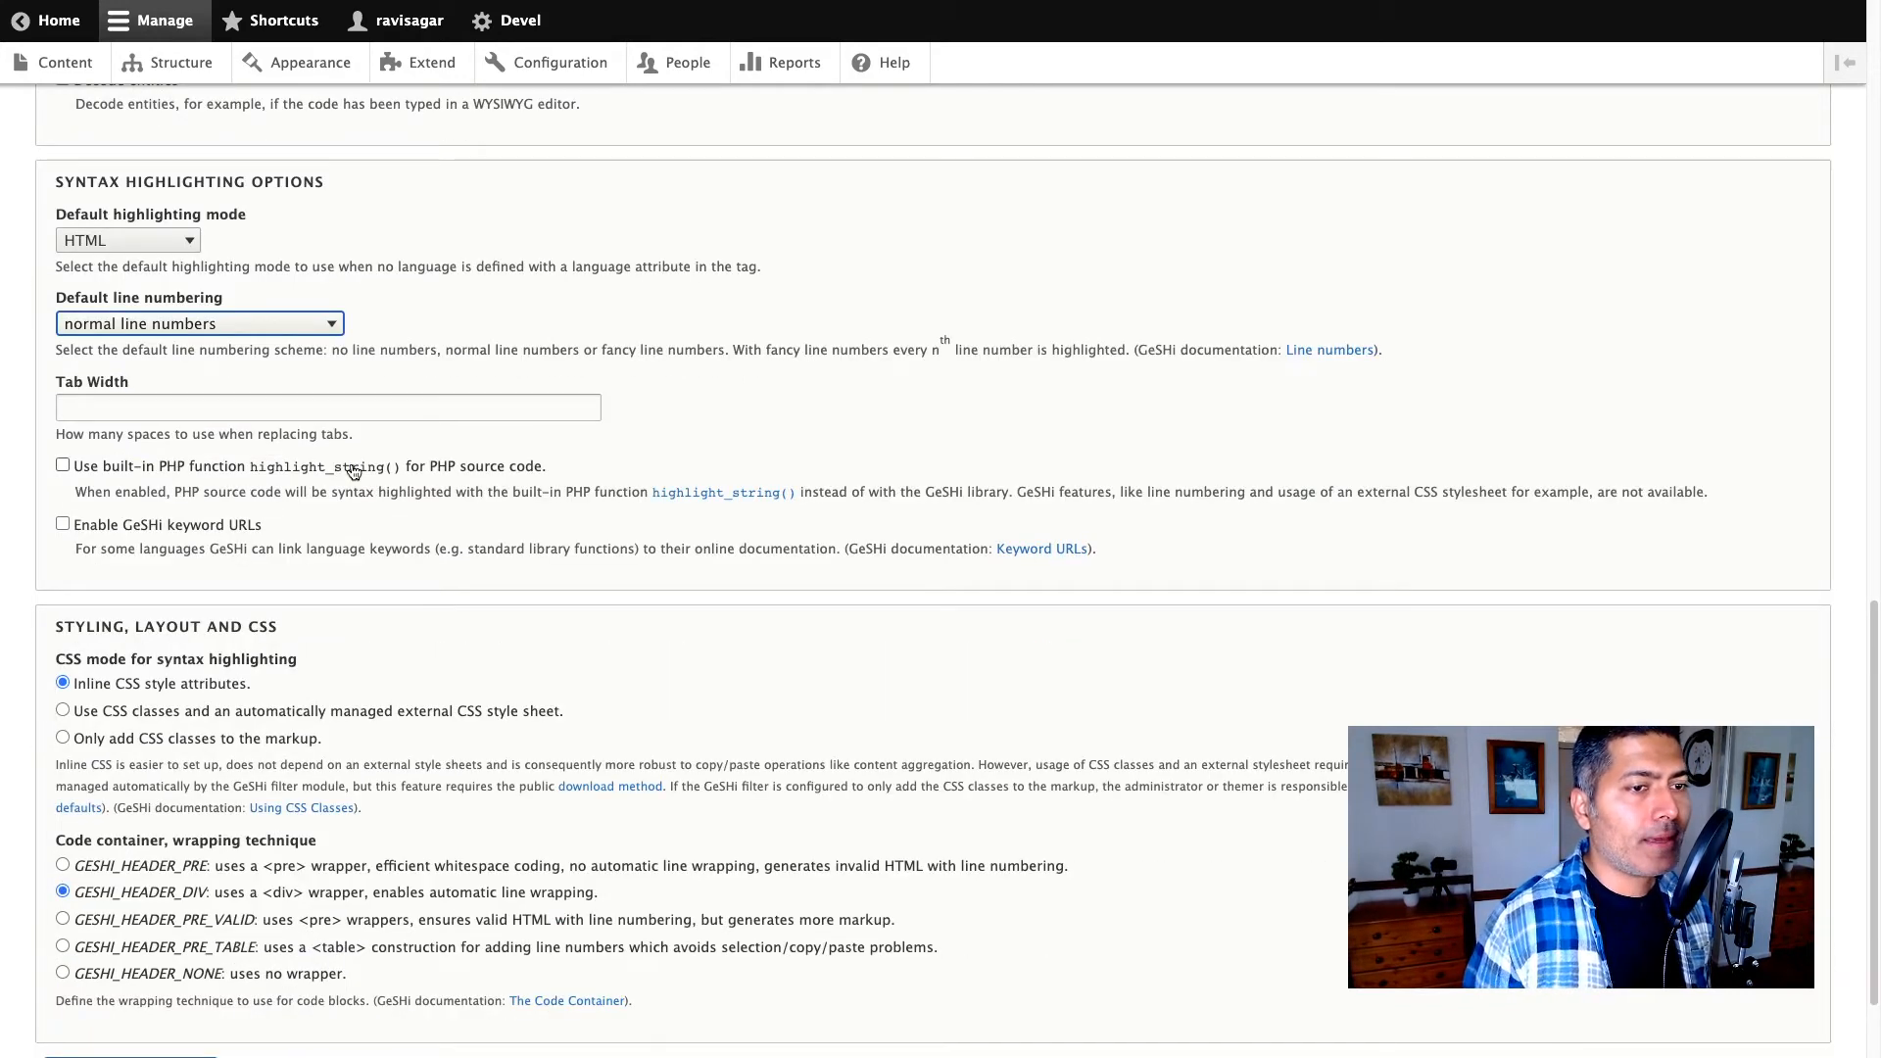
scroll(354, 471, "down", 2)
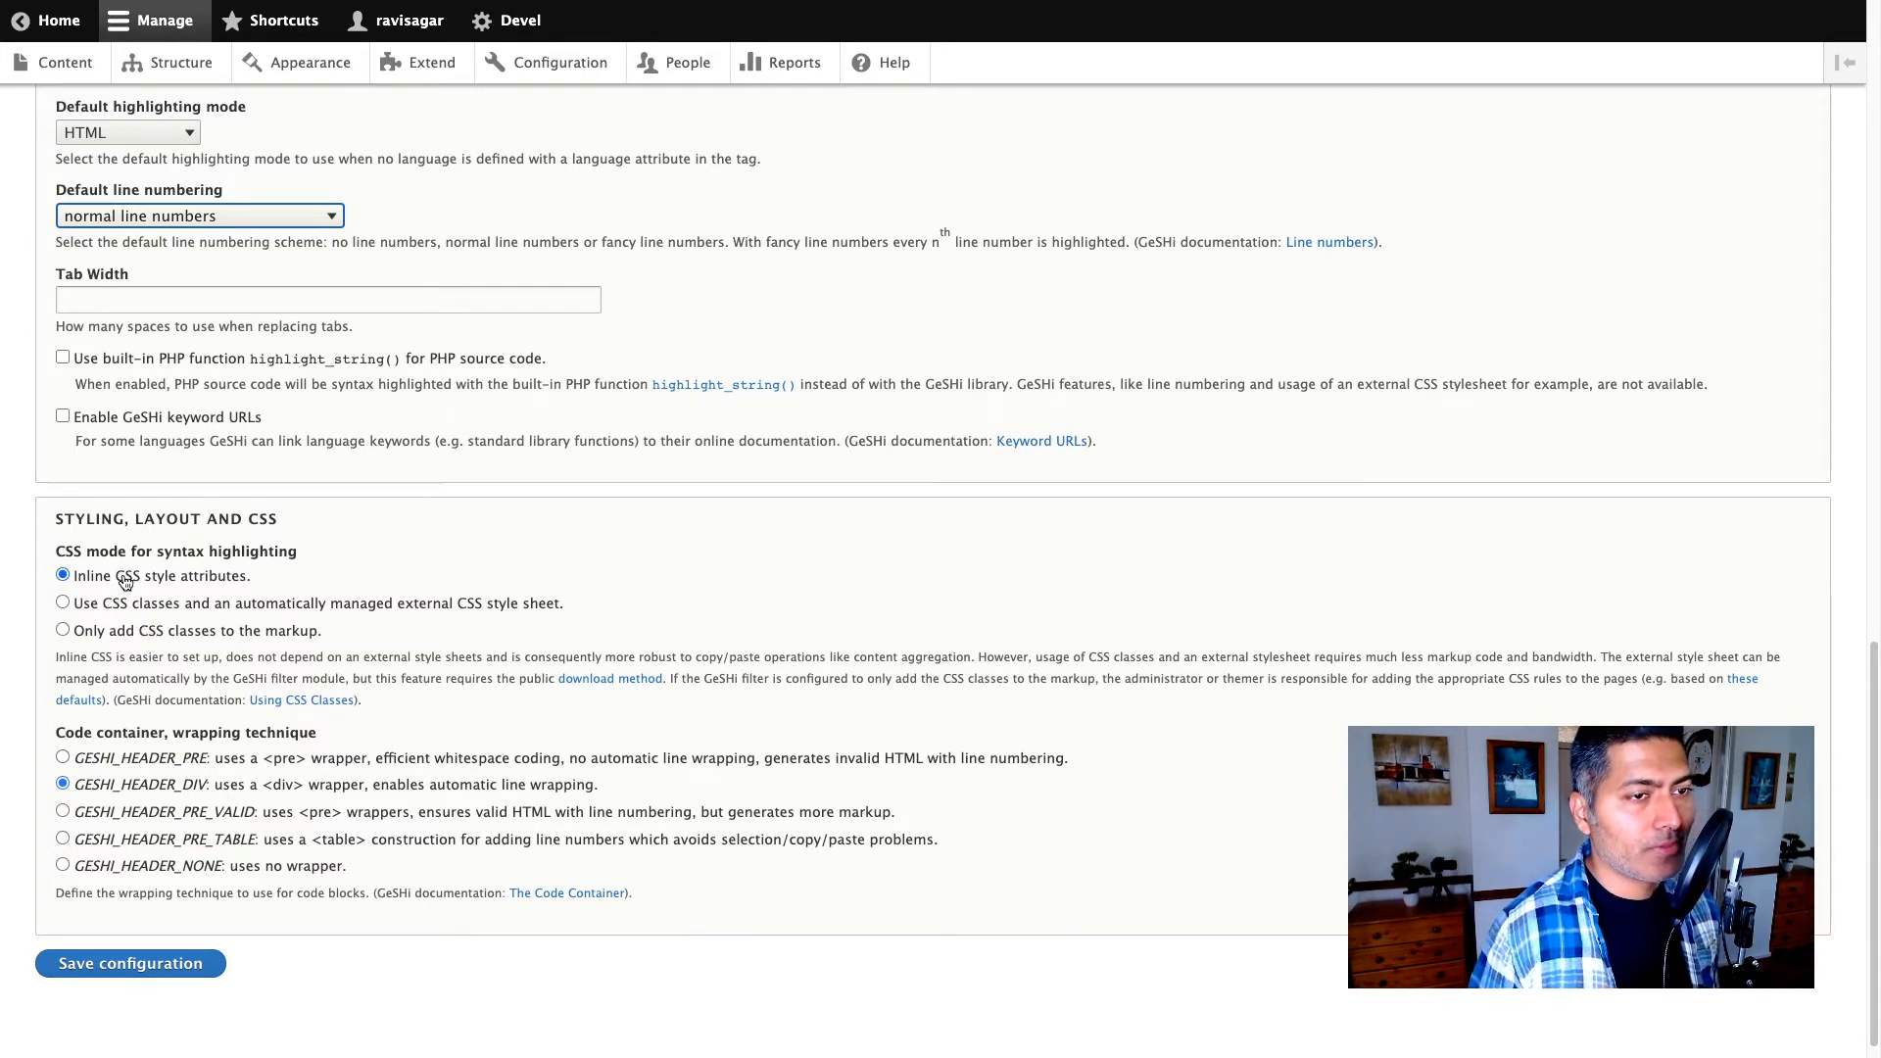
scroll(125, 582, "up", 20)
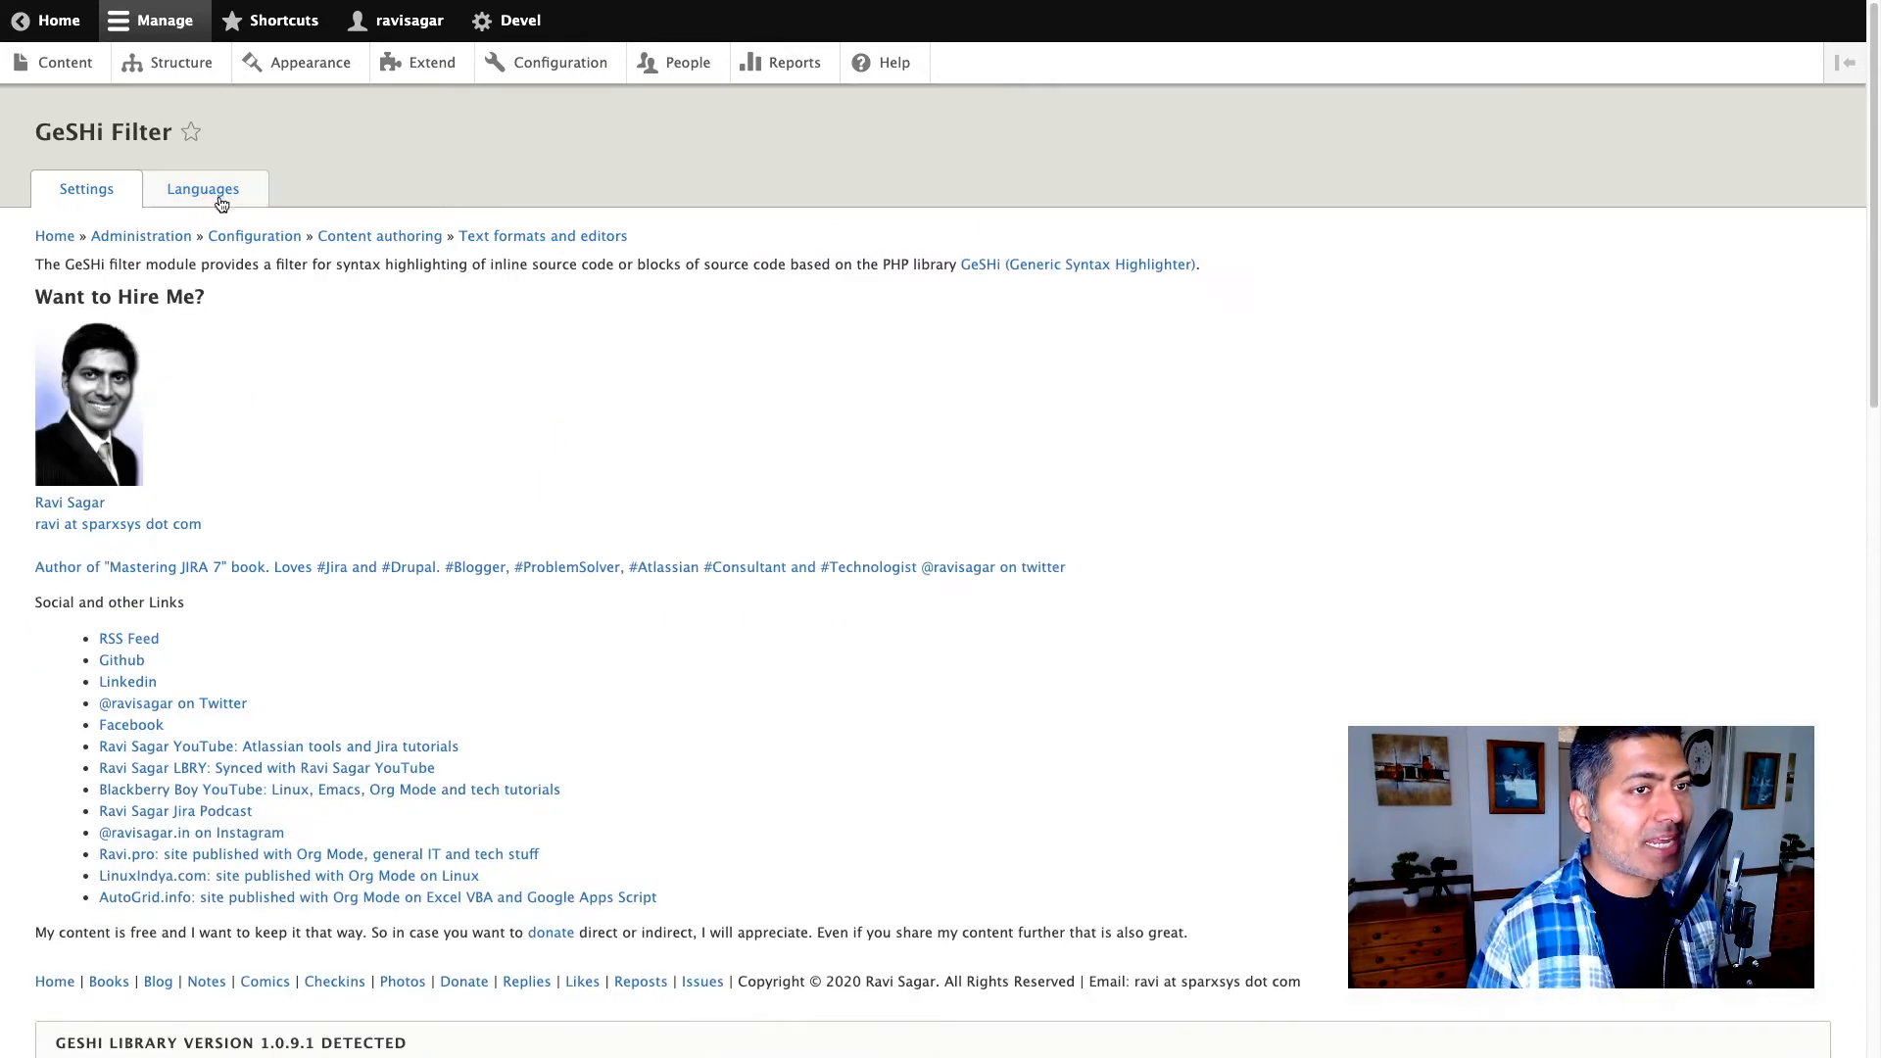
- Open the GeSHi filter's language settings and review the enabled languages with their codes and tag values
left_click(221, 203)
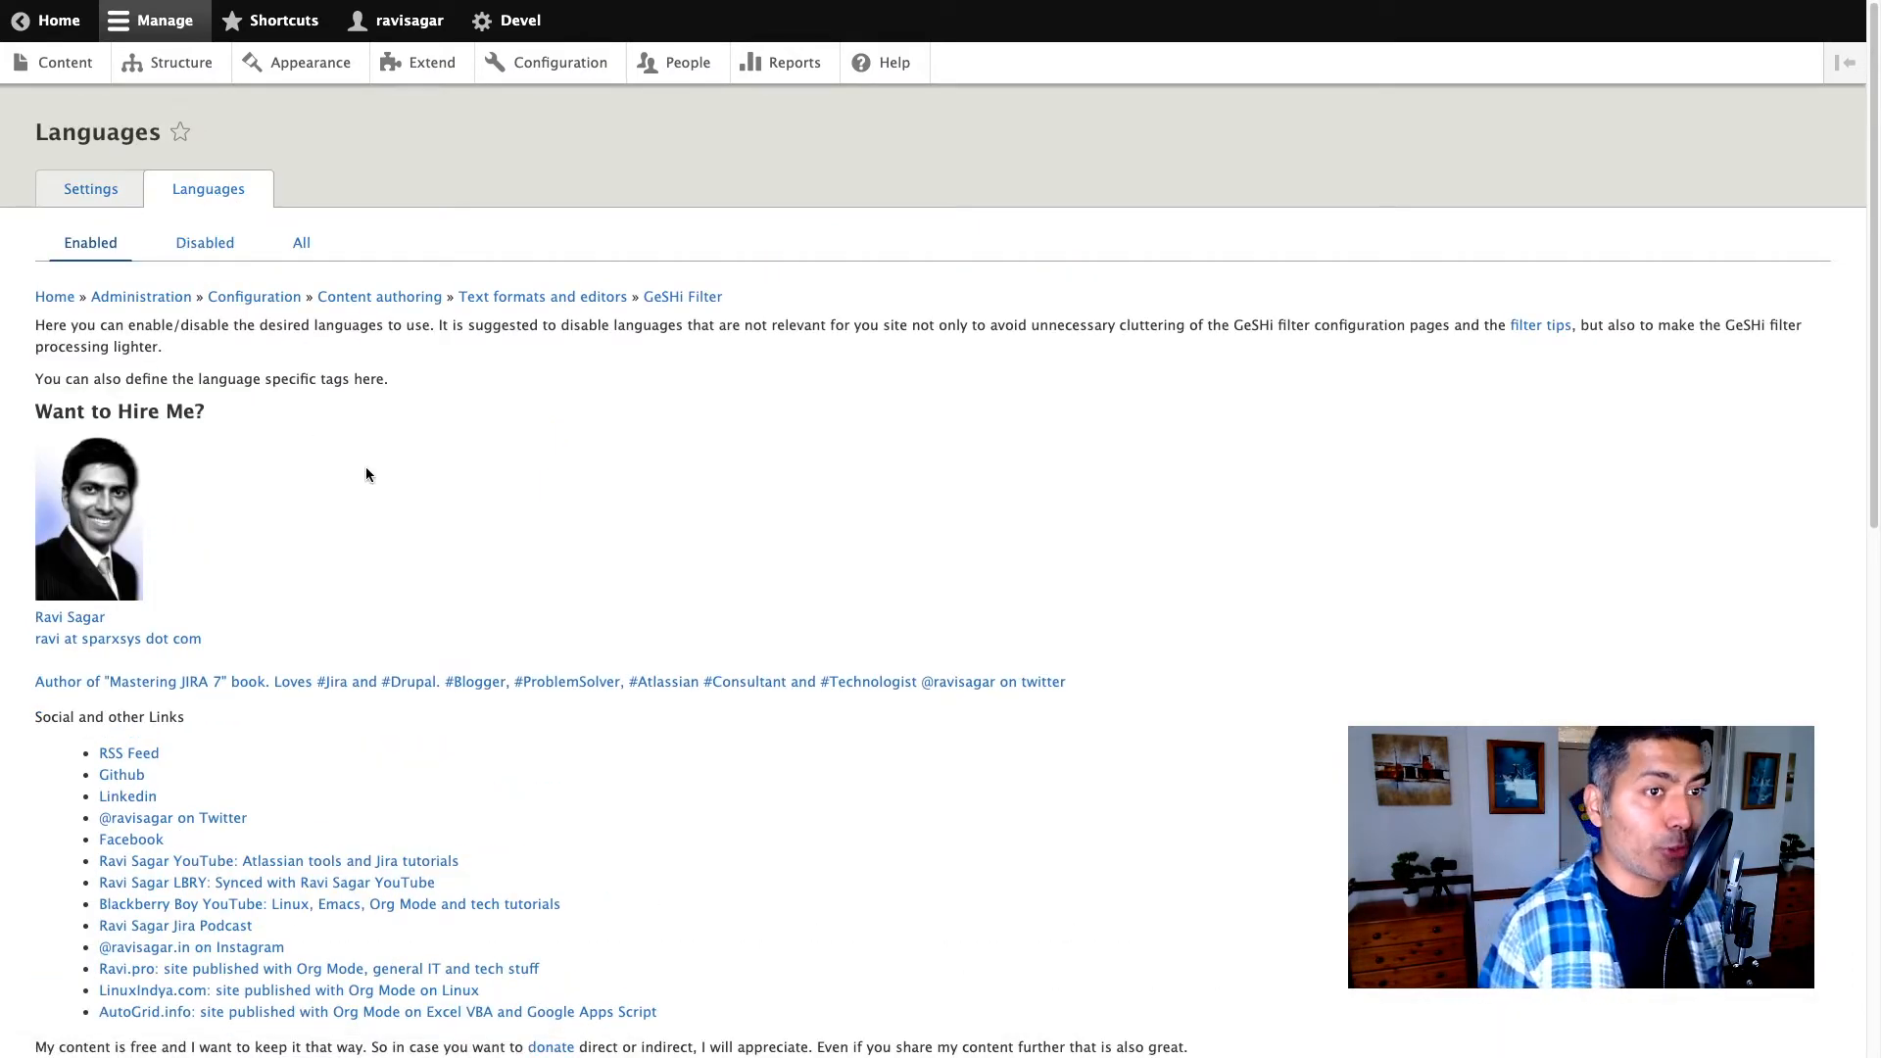
scroll(370, 563, "down", 10)
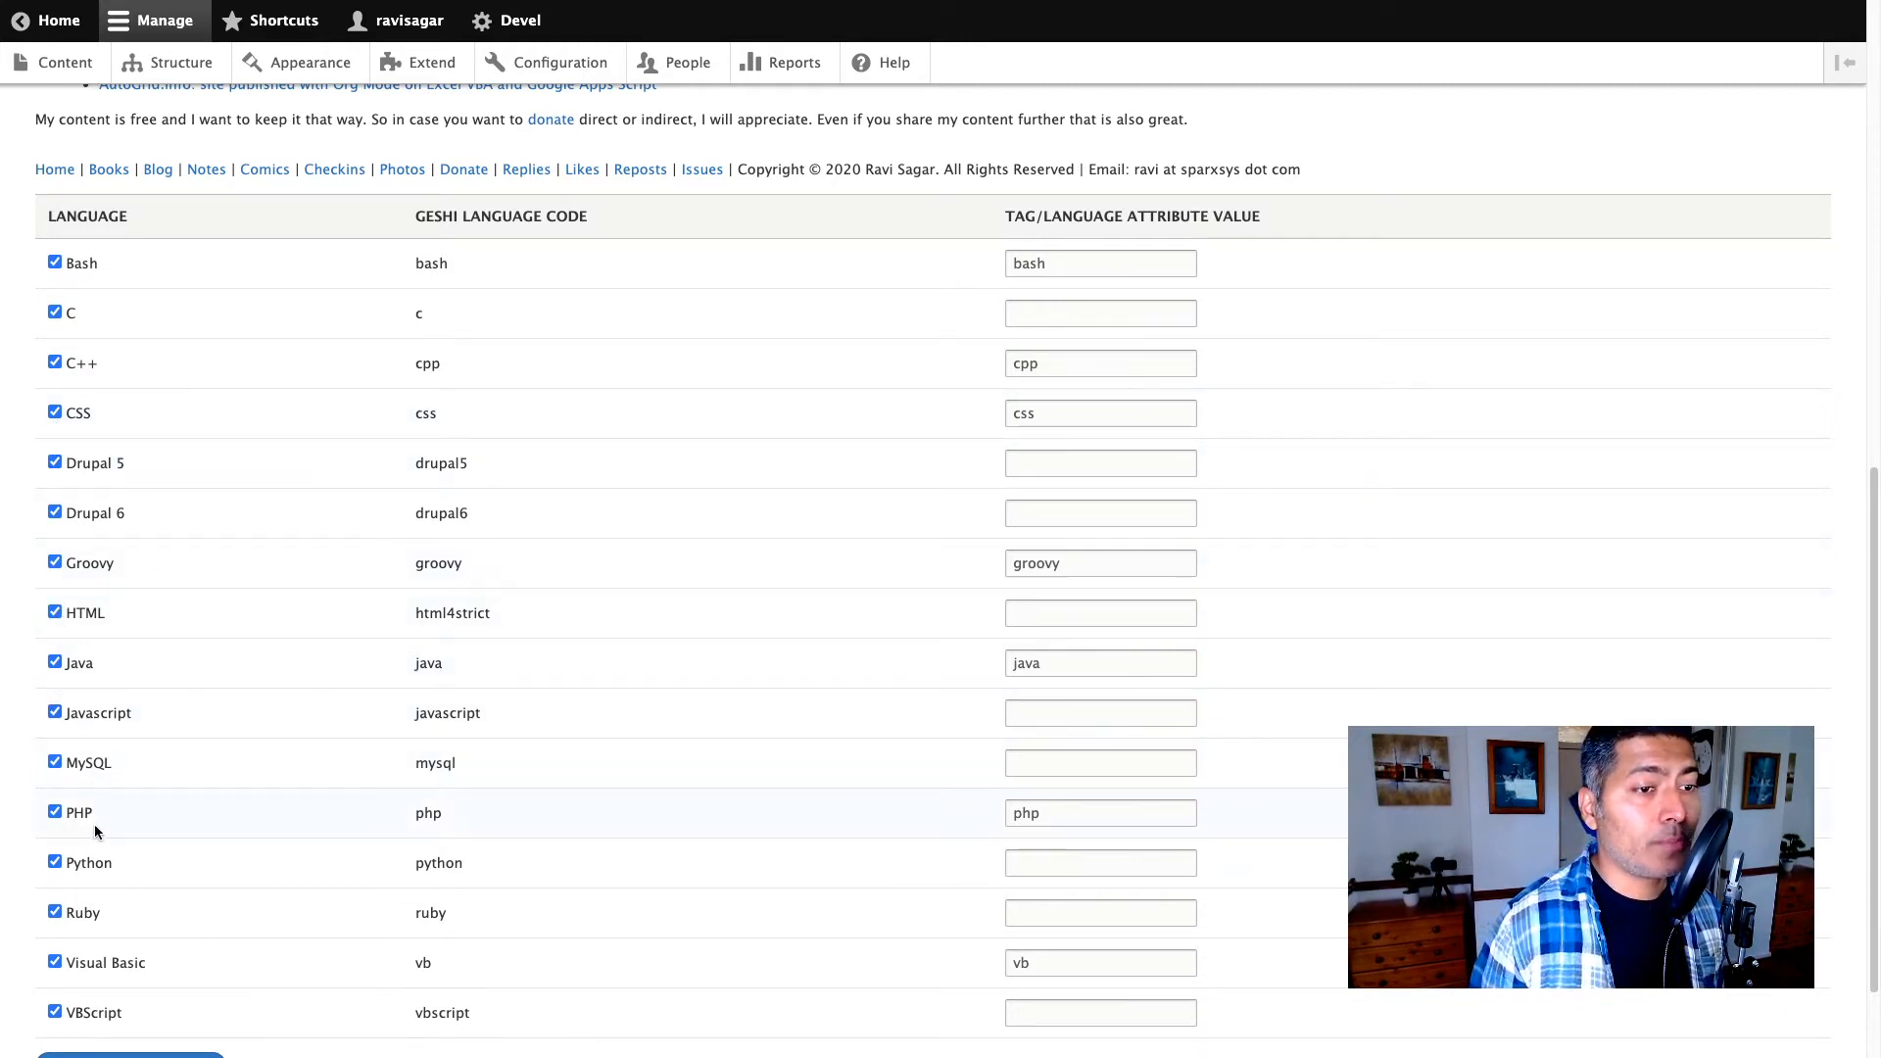
scroll(90, 829, "down", 3)
scroll(101, 725, "up", 10)
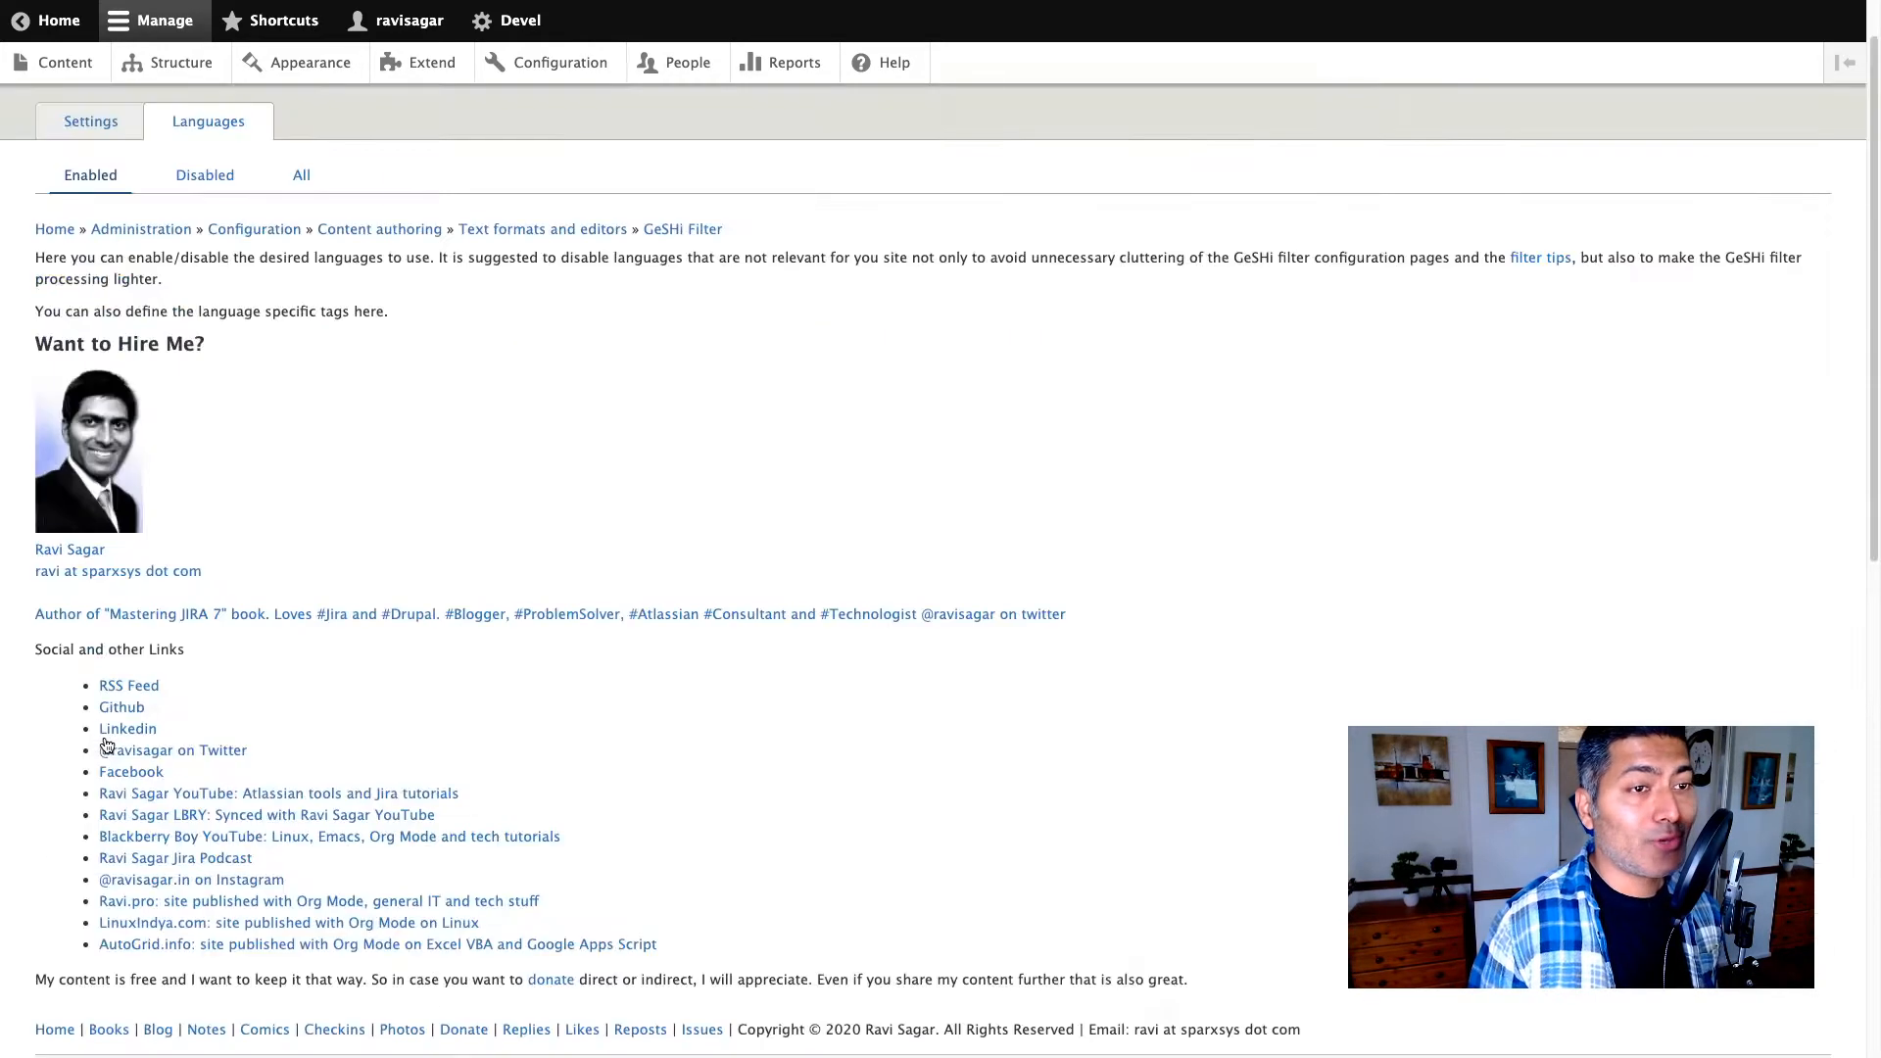
scroll(102, 745, "down", 2)
scroll(107, 747, "down", 8)
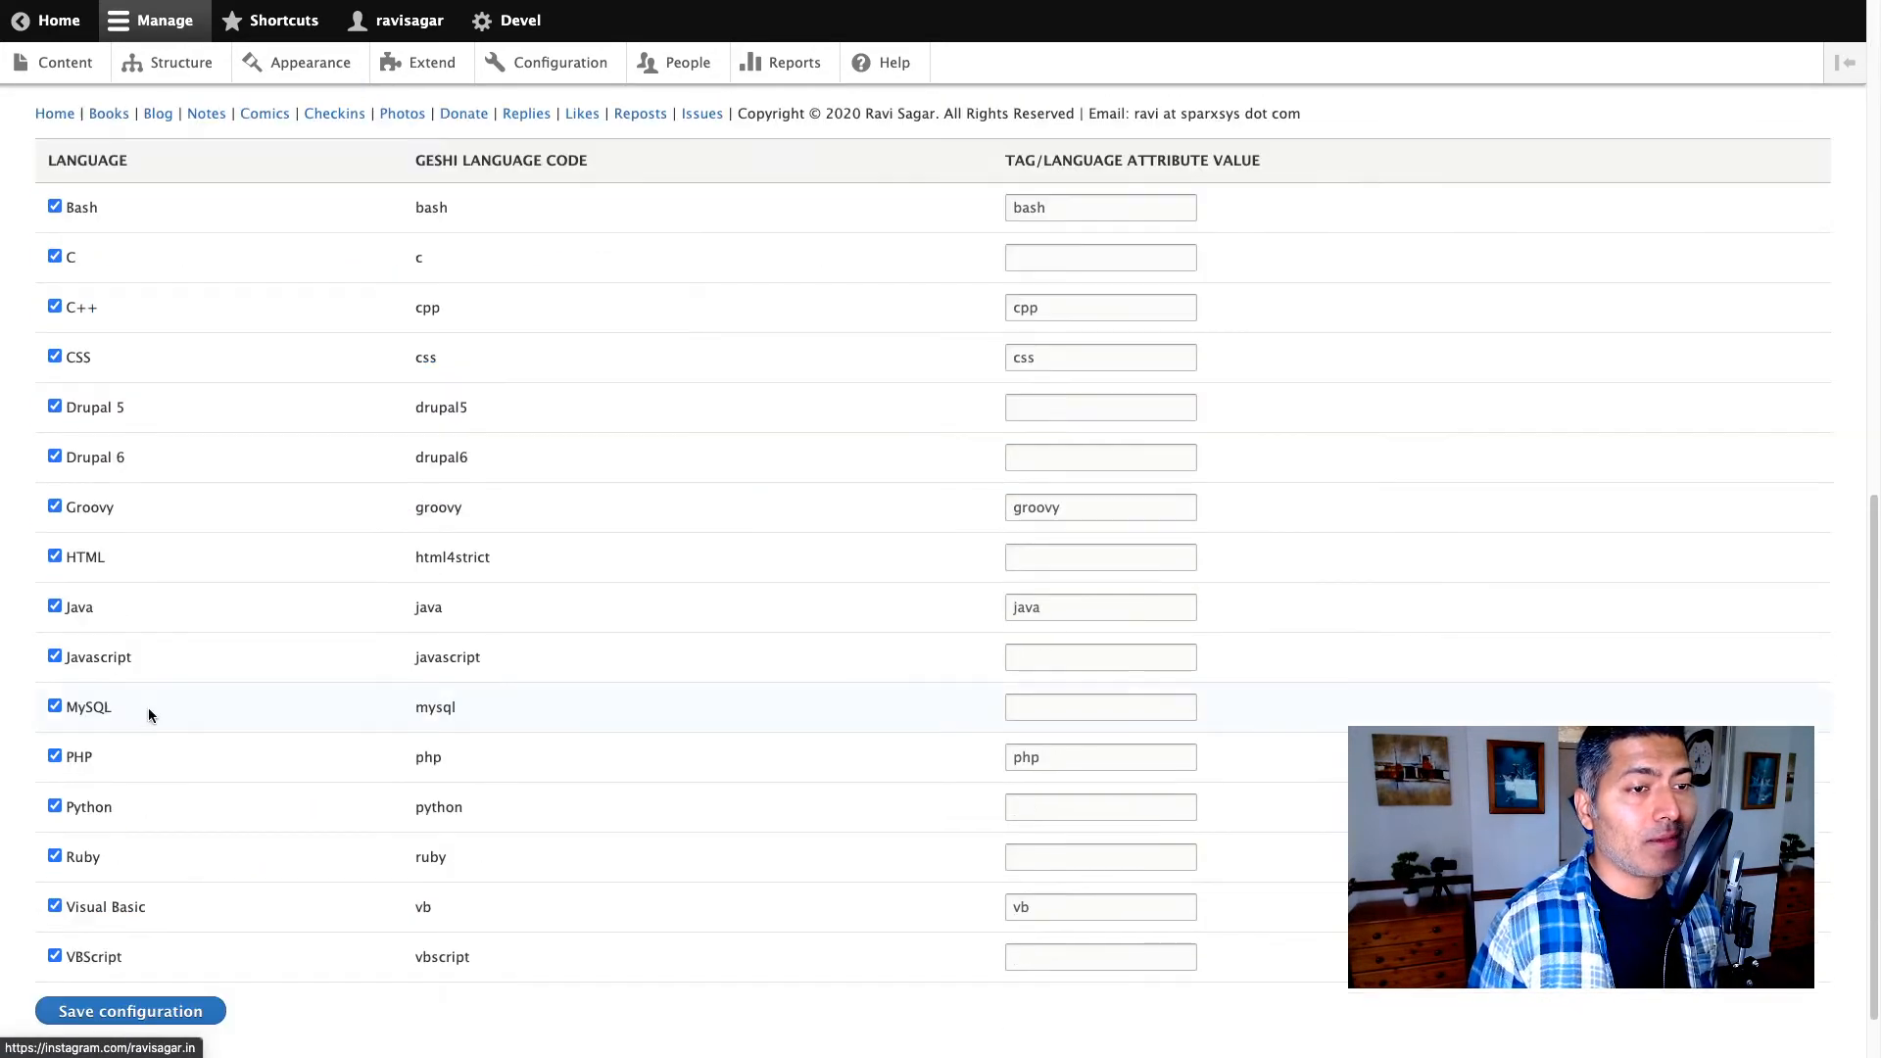
scroll(147, 725, "up", 10)
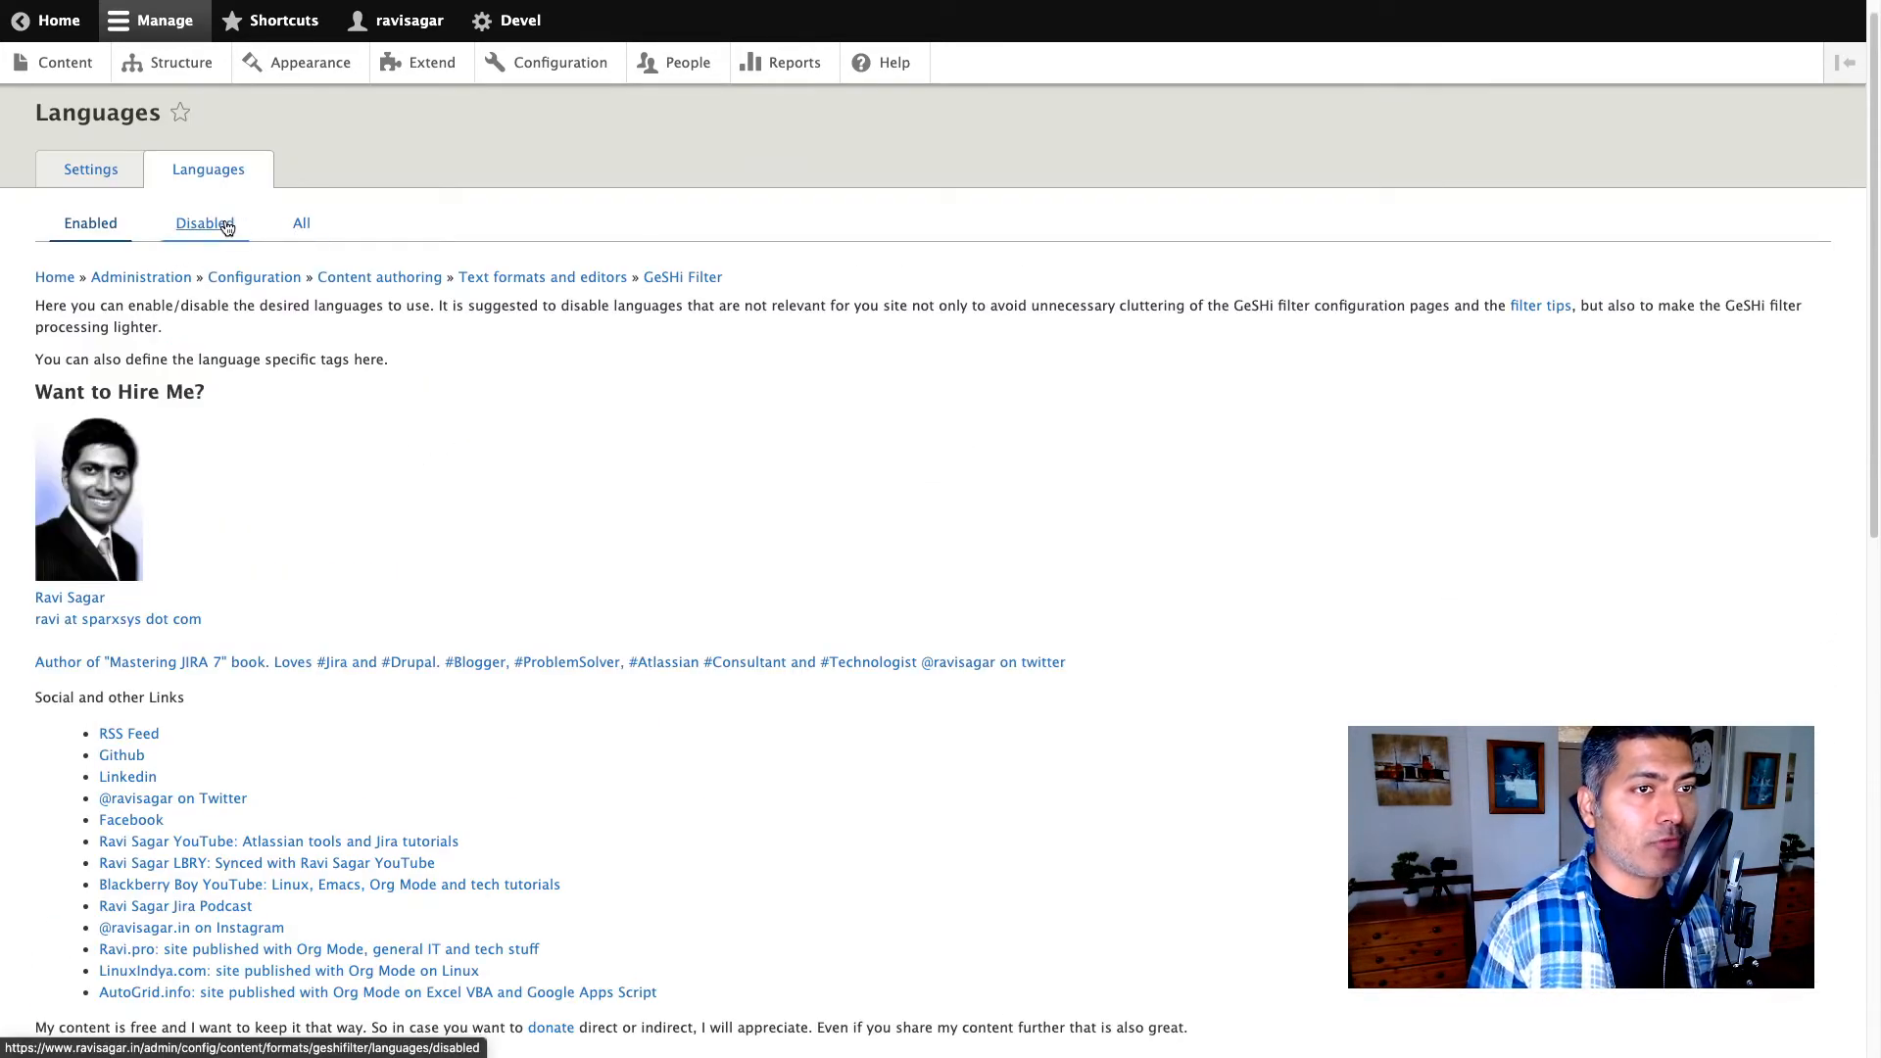
- Browse the list of disabled GeSHi languages and return to the enabled ones
left_click(227, 228)
scroll(227, 235, "down", 7)
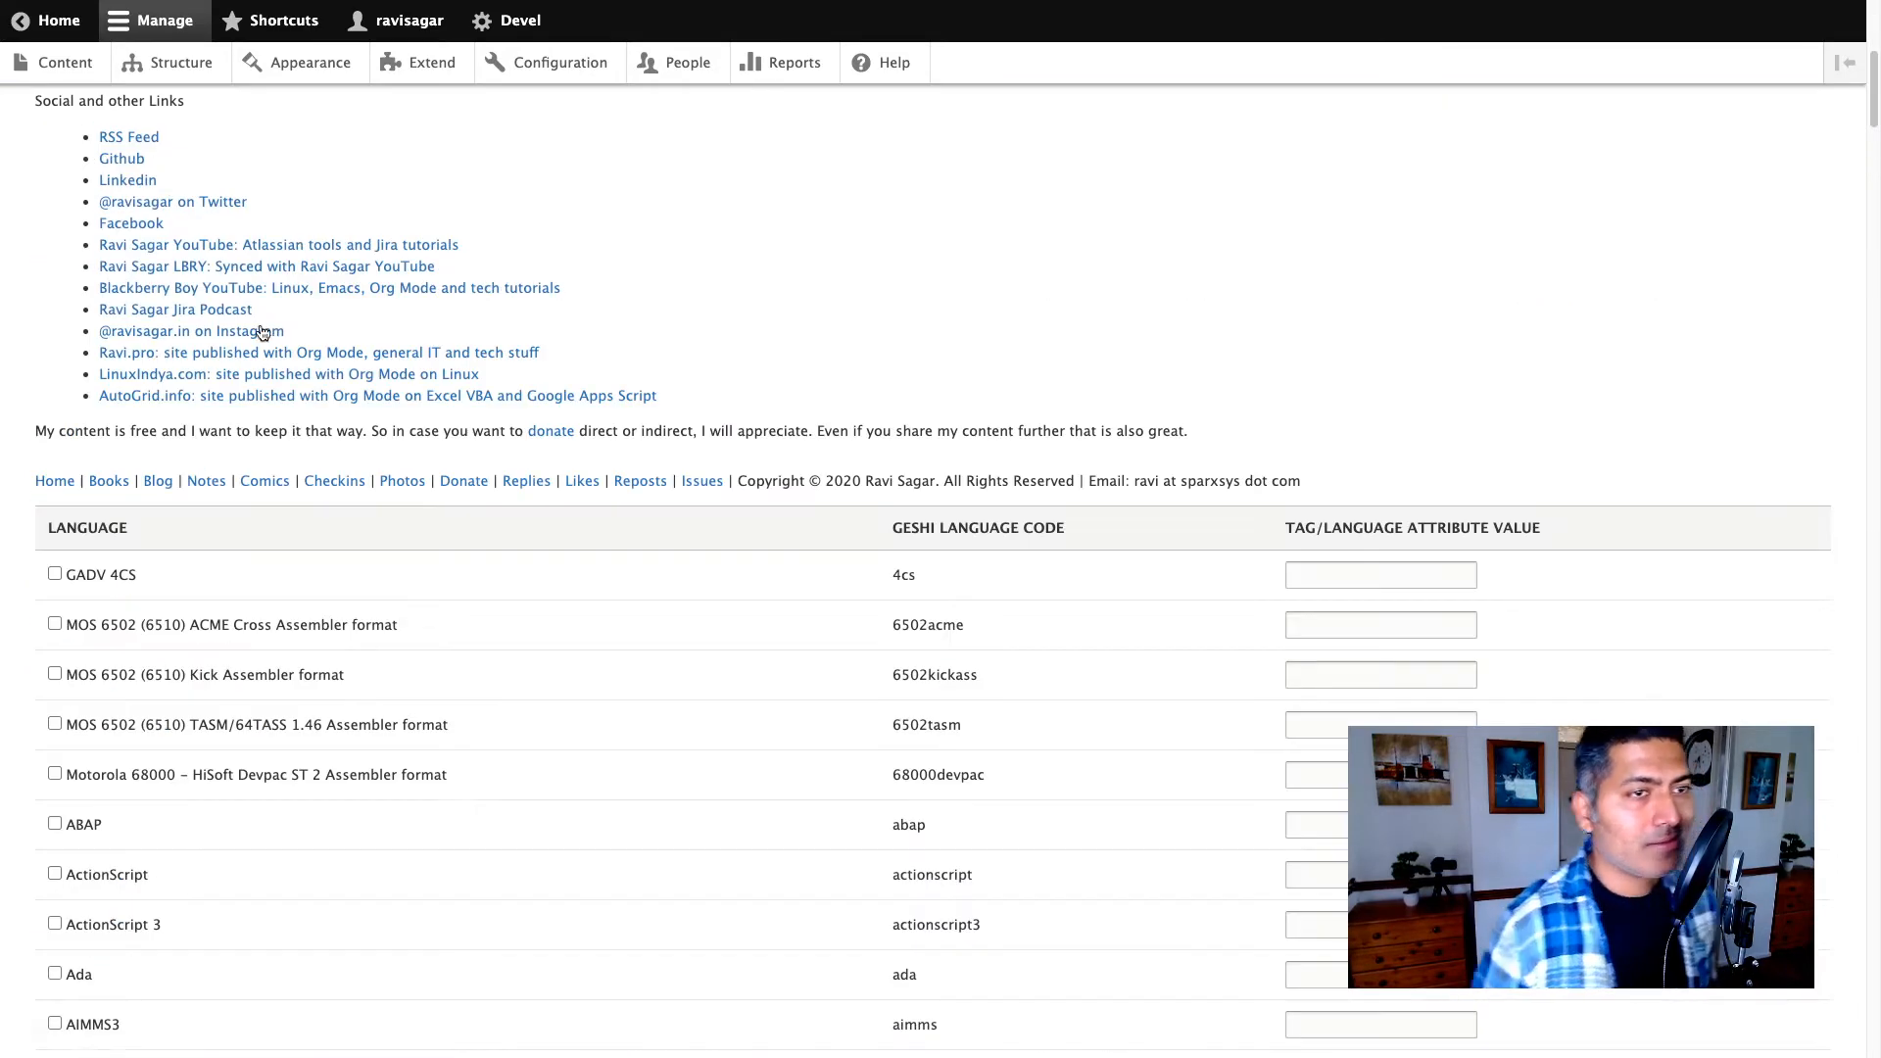
scroll(292, 433, "down", 10)
scroll(292, 433, "down", 20)
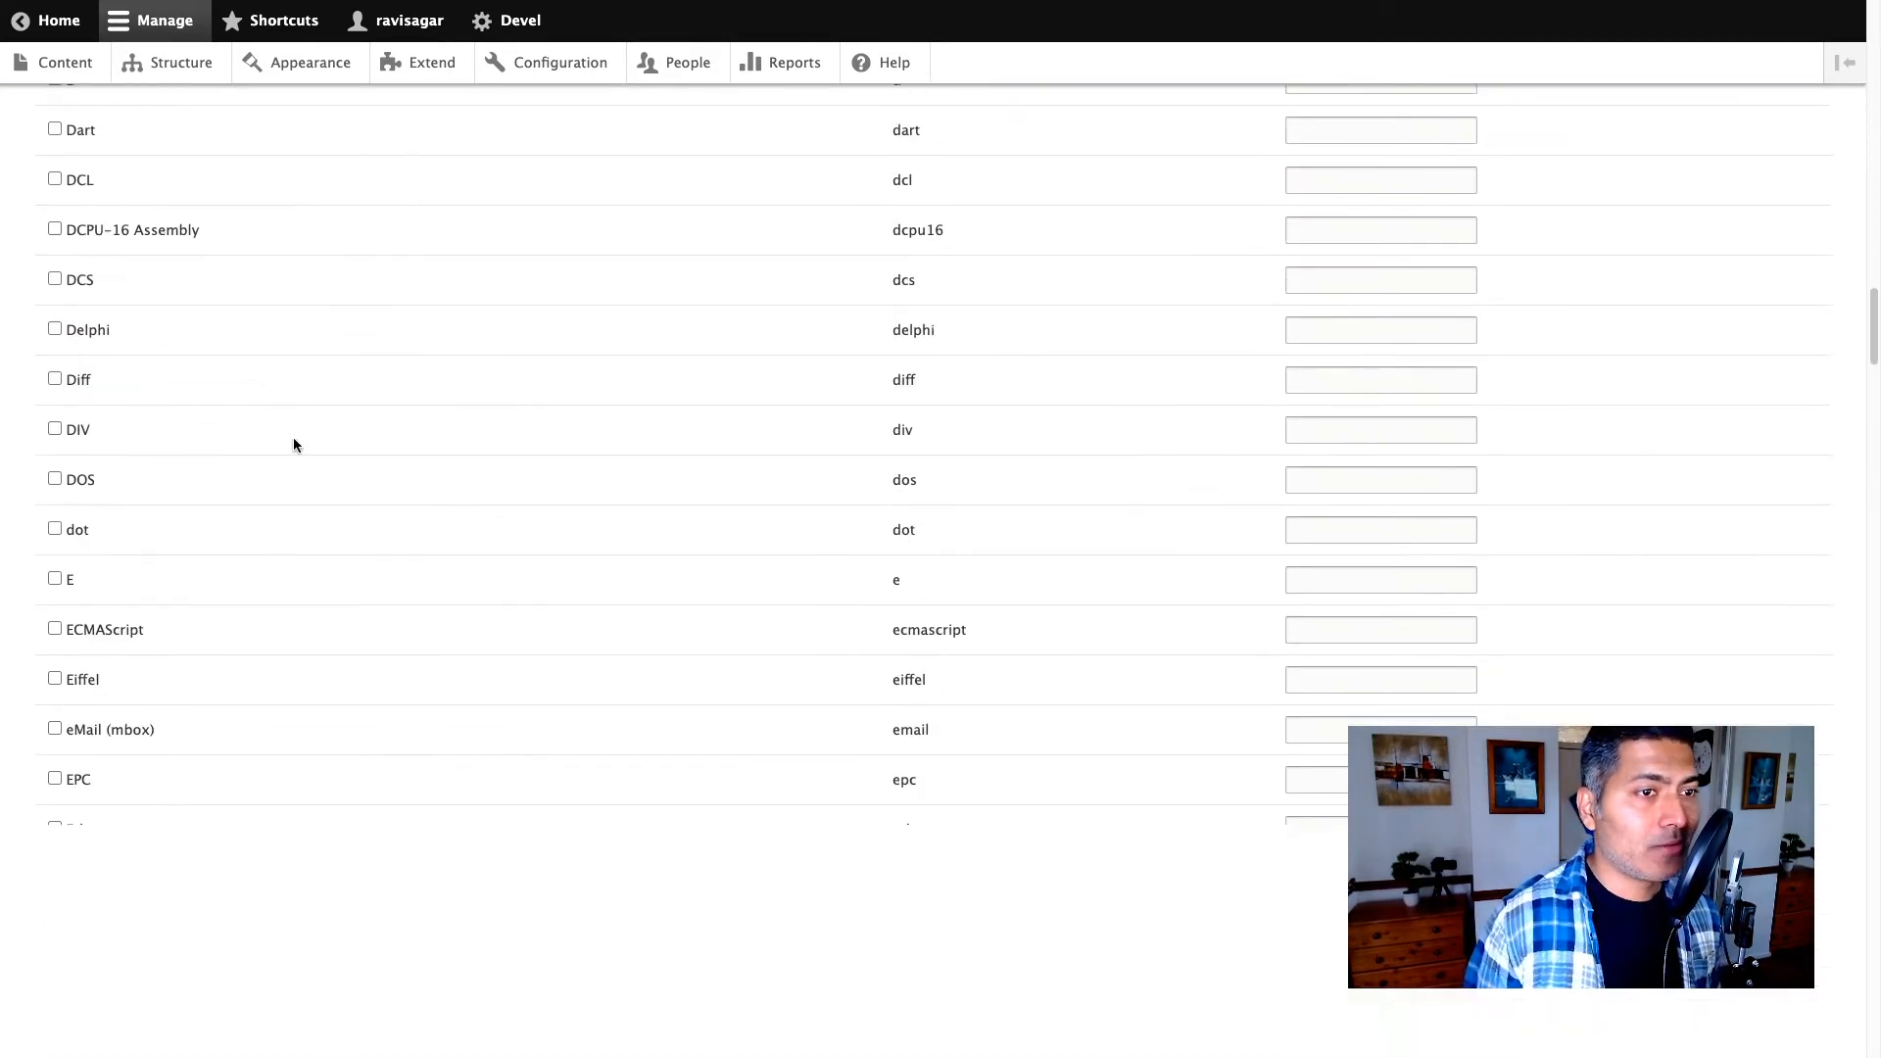
scroll(284, 431, "up", 17)
scroll(284, 437, "up", 20)
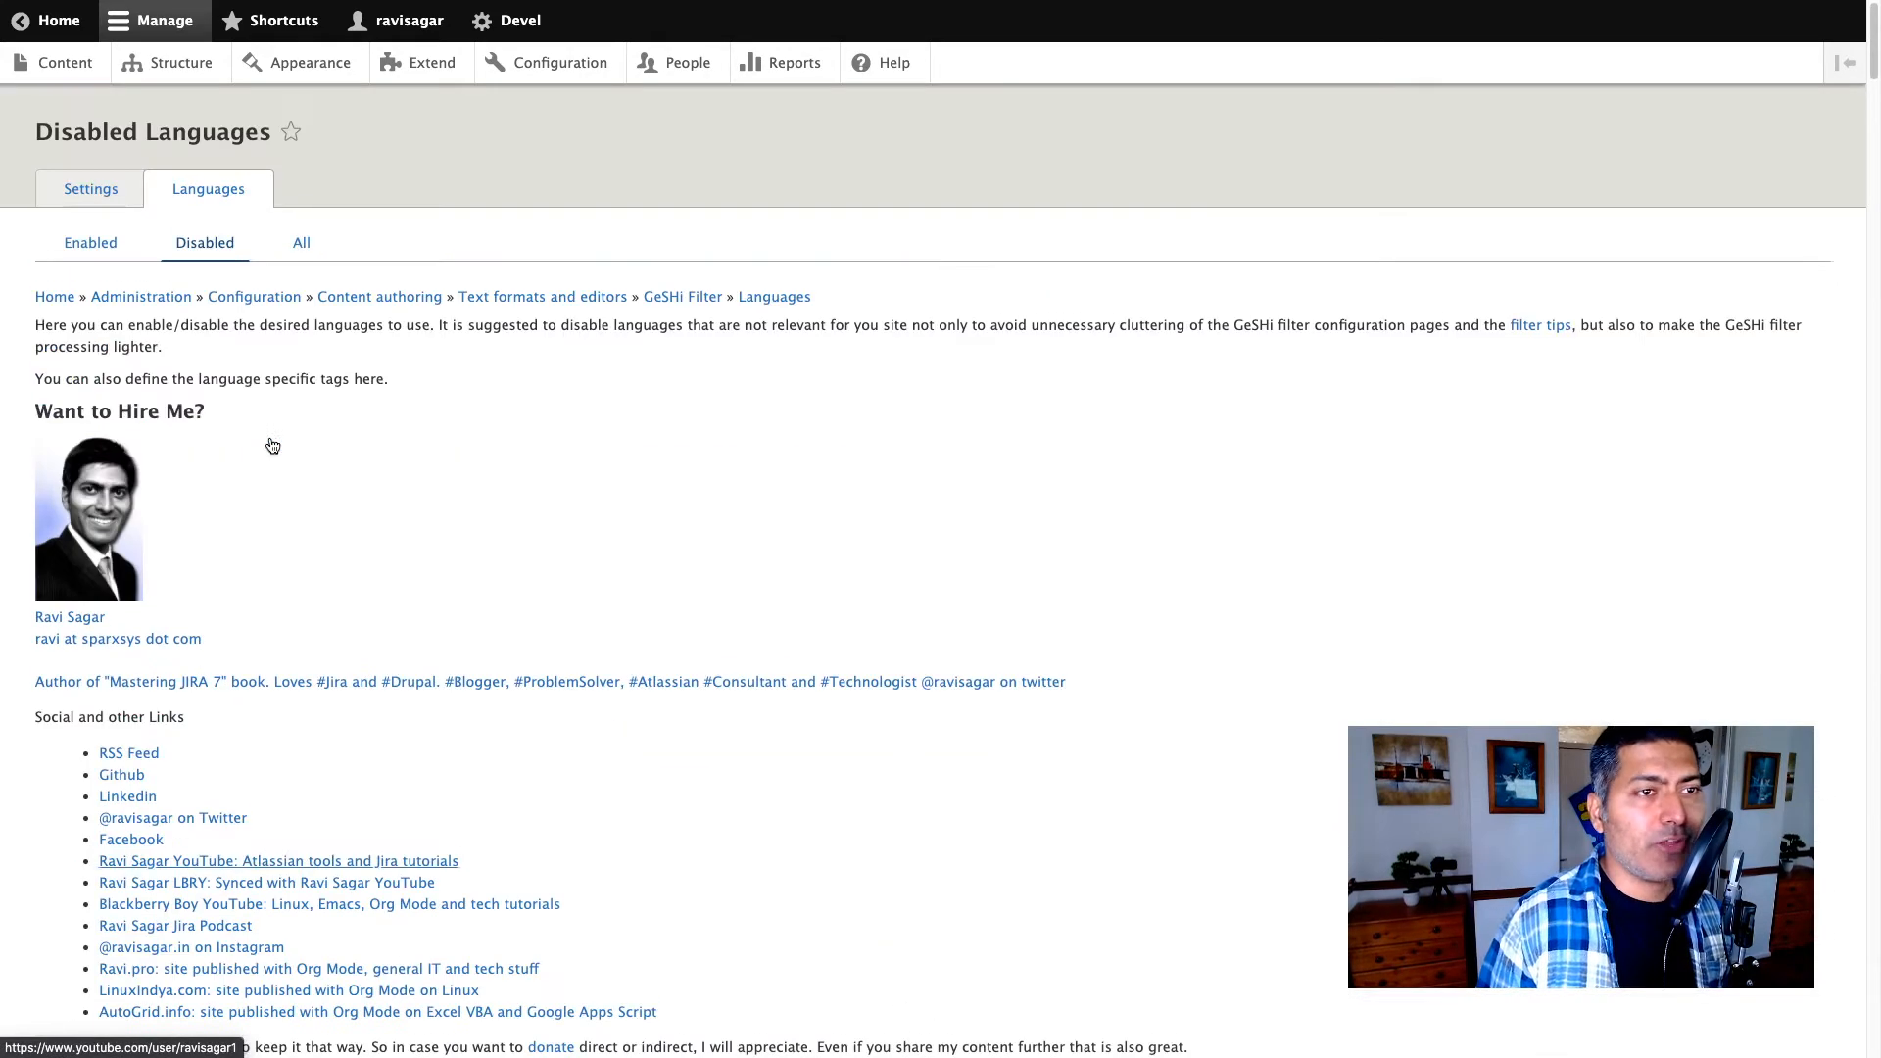
left_click(90, 247)
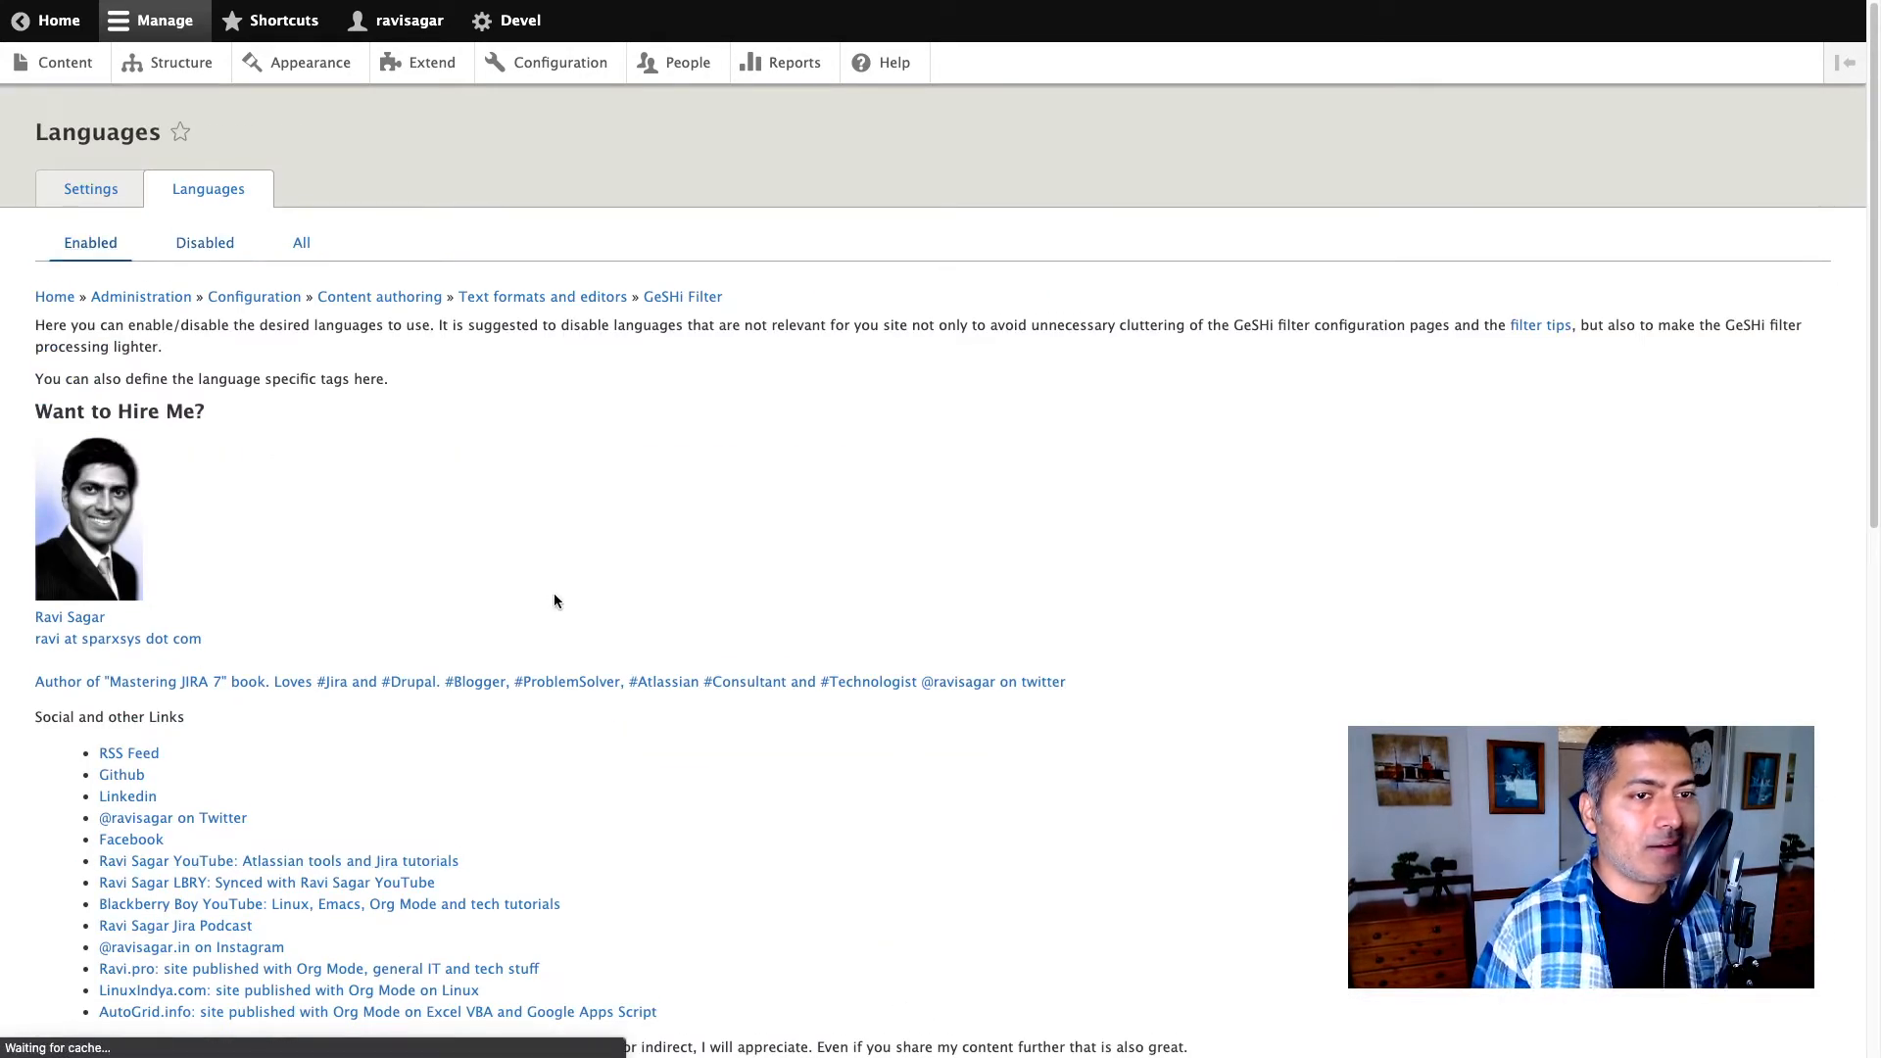
- Review the language-specific tag values of the enabled GeSHi languages, including Bash, C++, CSS and Groovy
scroll(554, 592, "down", 6)
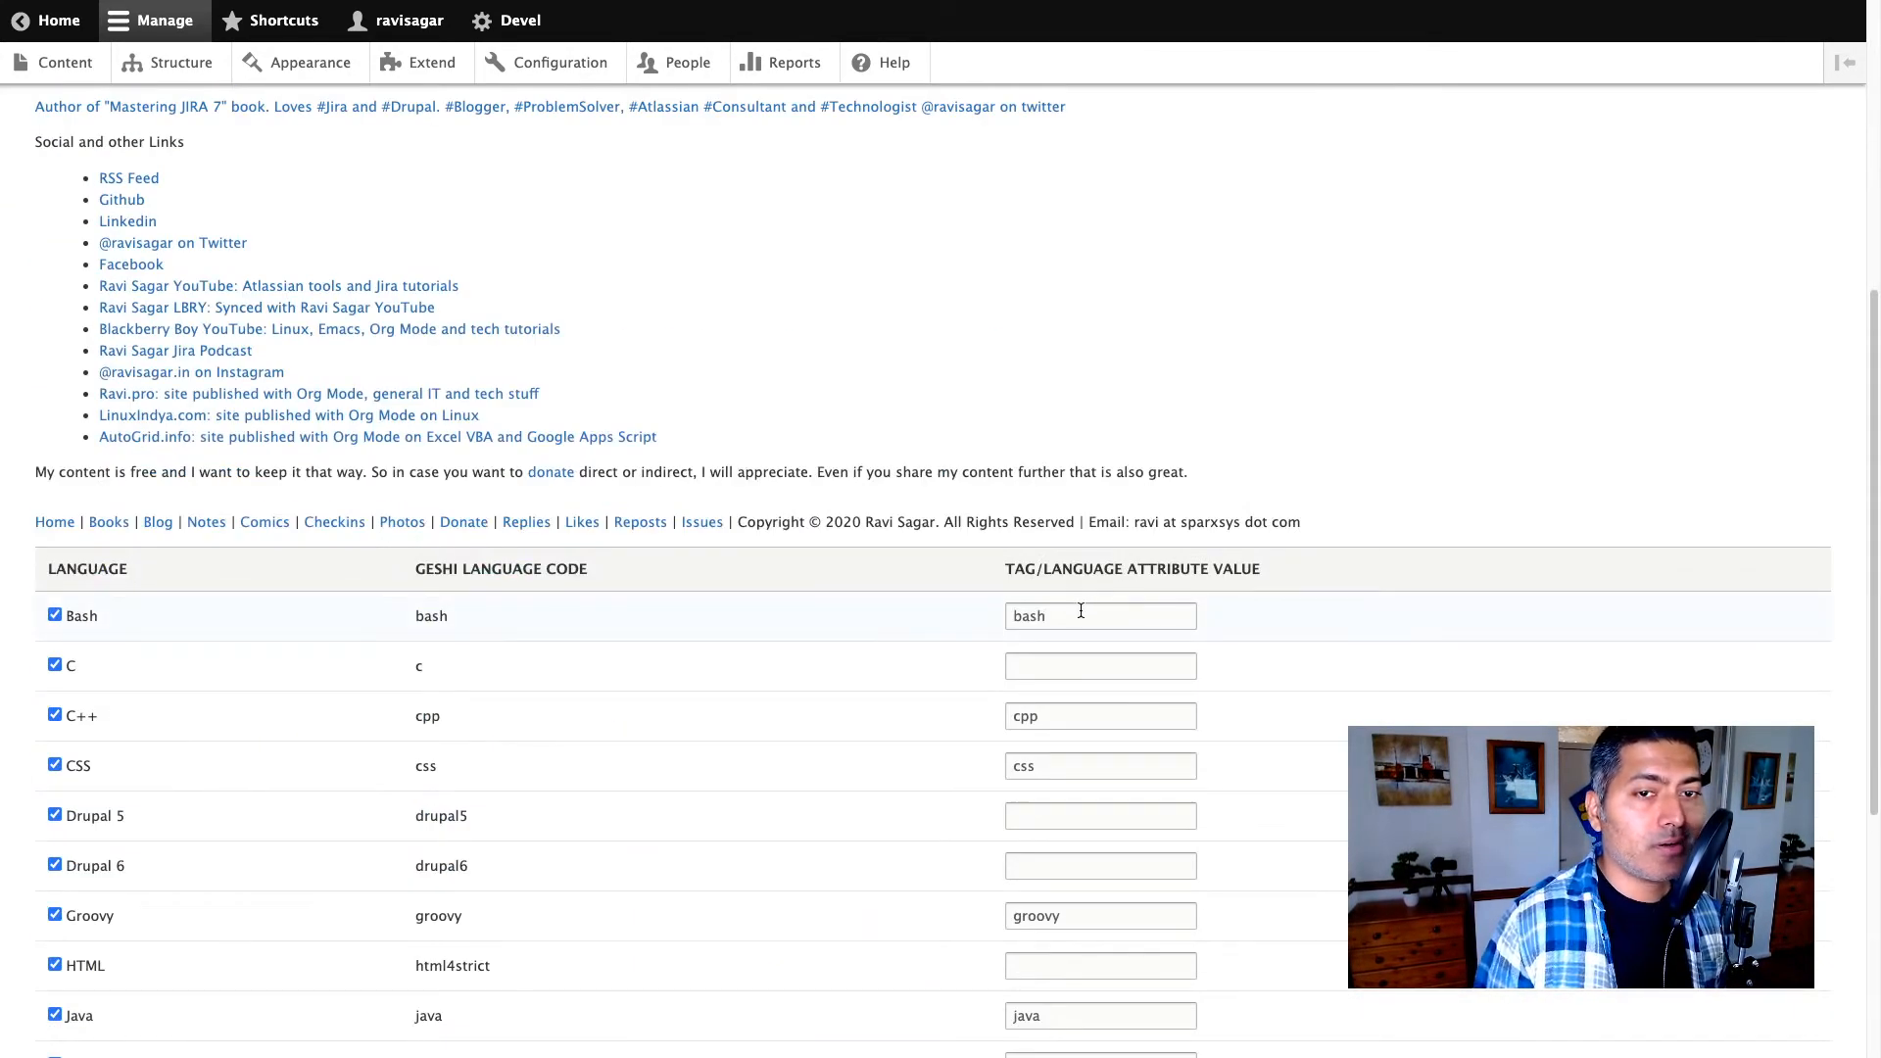
left_click_drag(1081, 612, 974, 610)
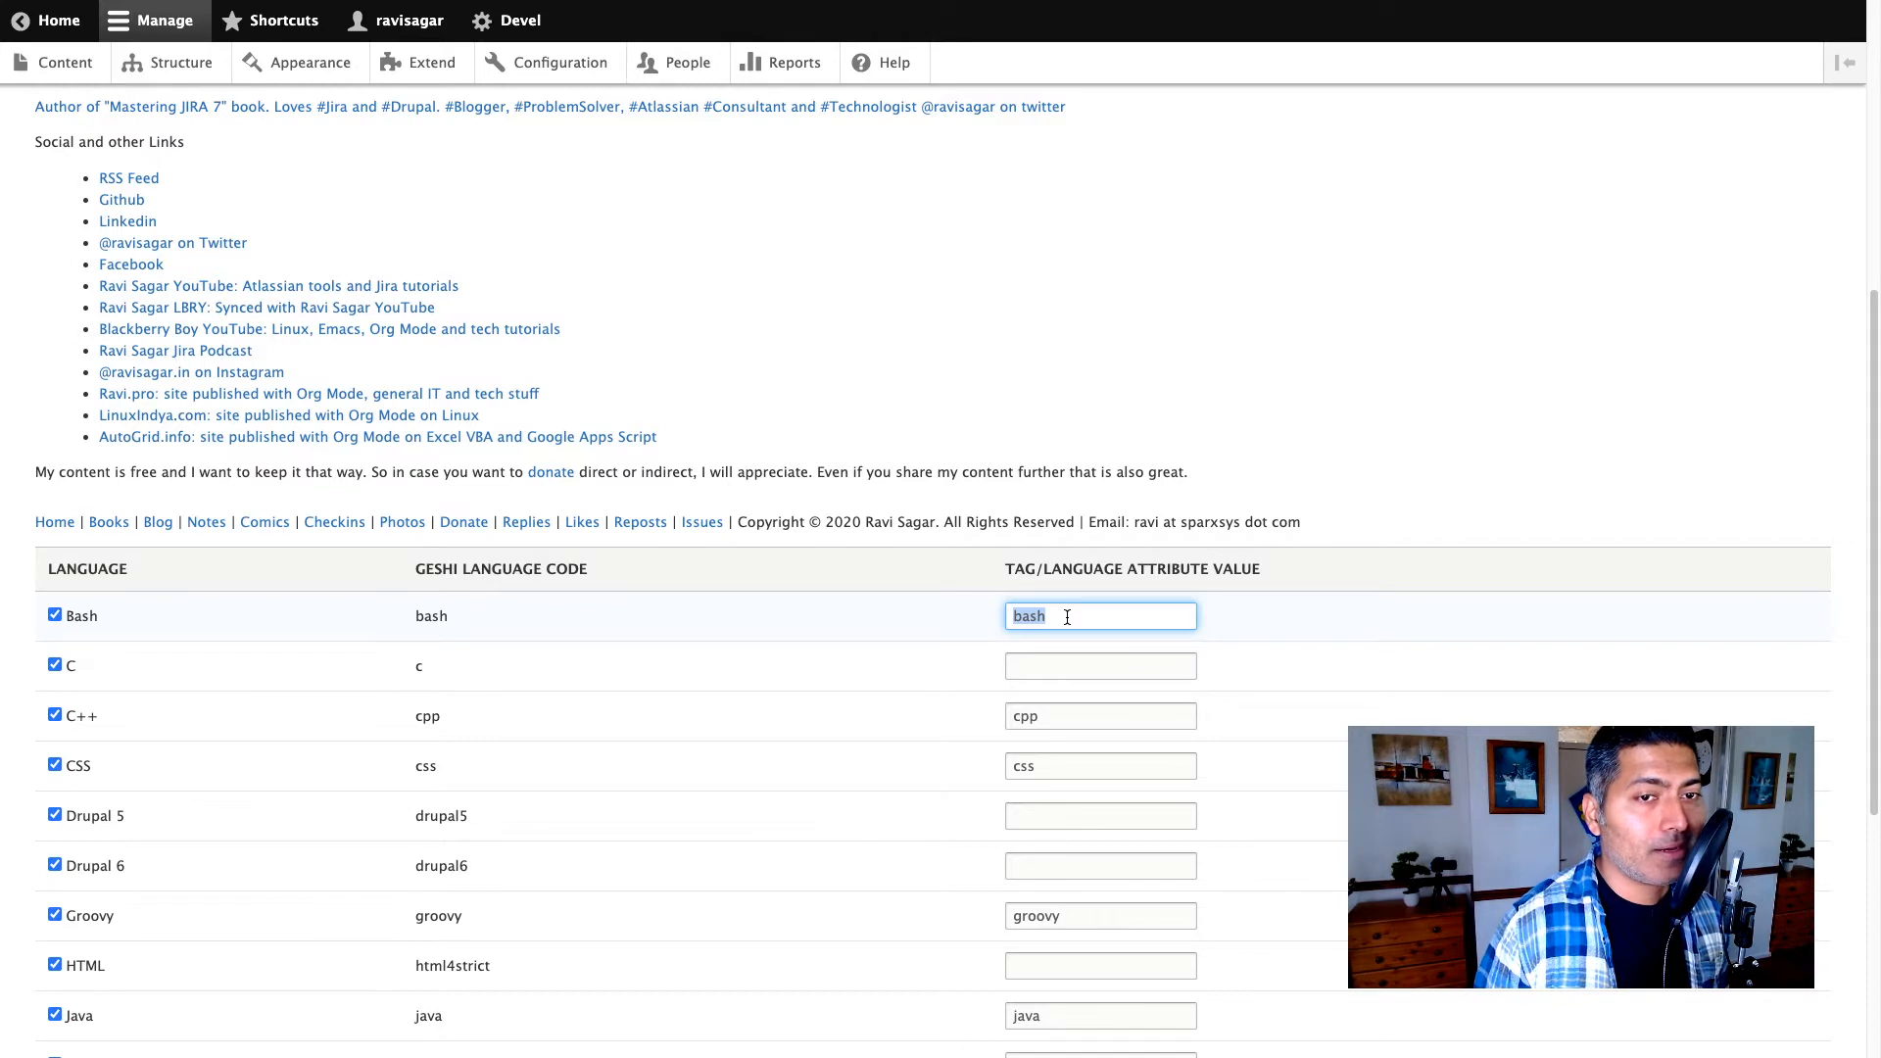
scroll(1067, 617, "down", 1)
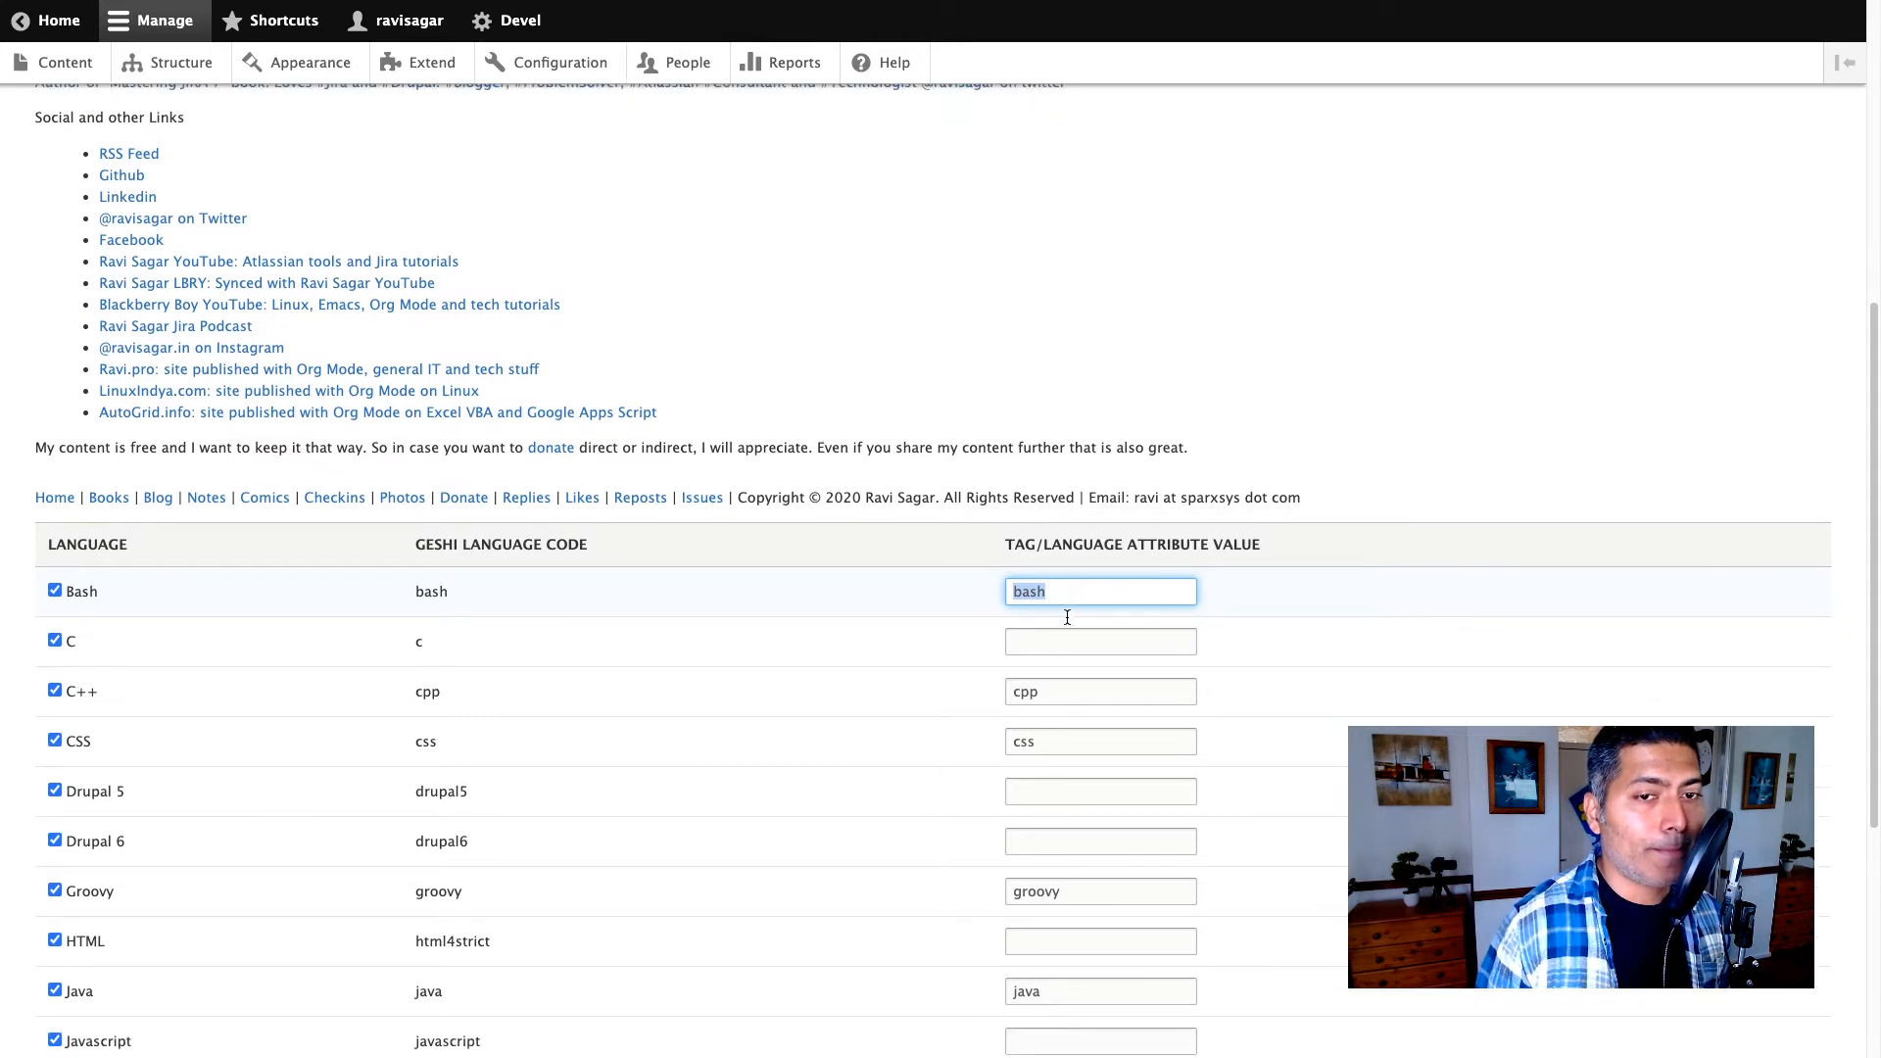
double_click(1071, 694)
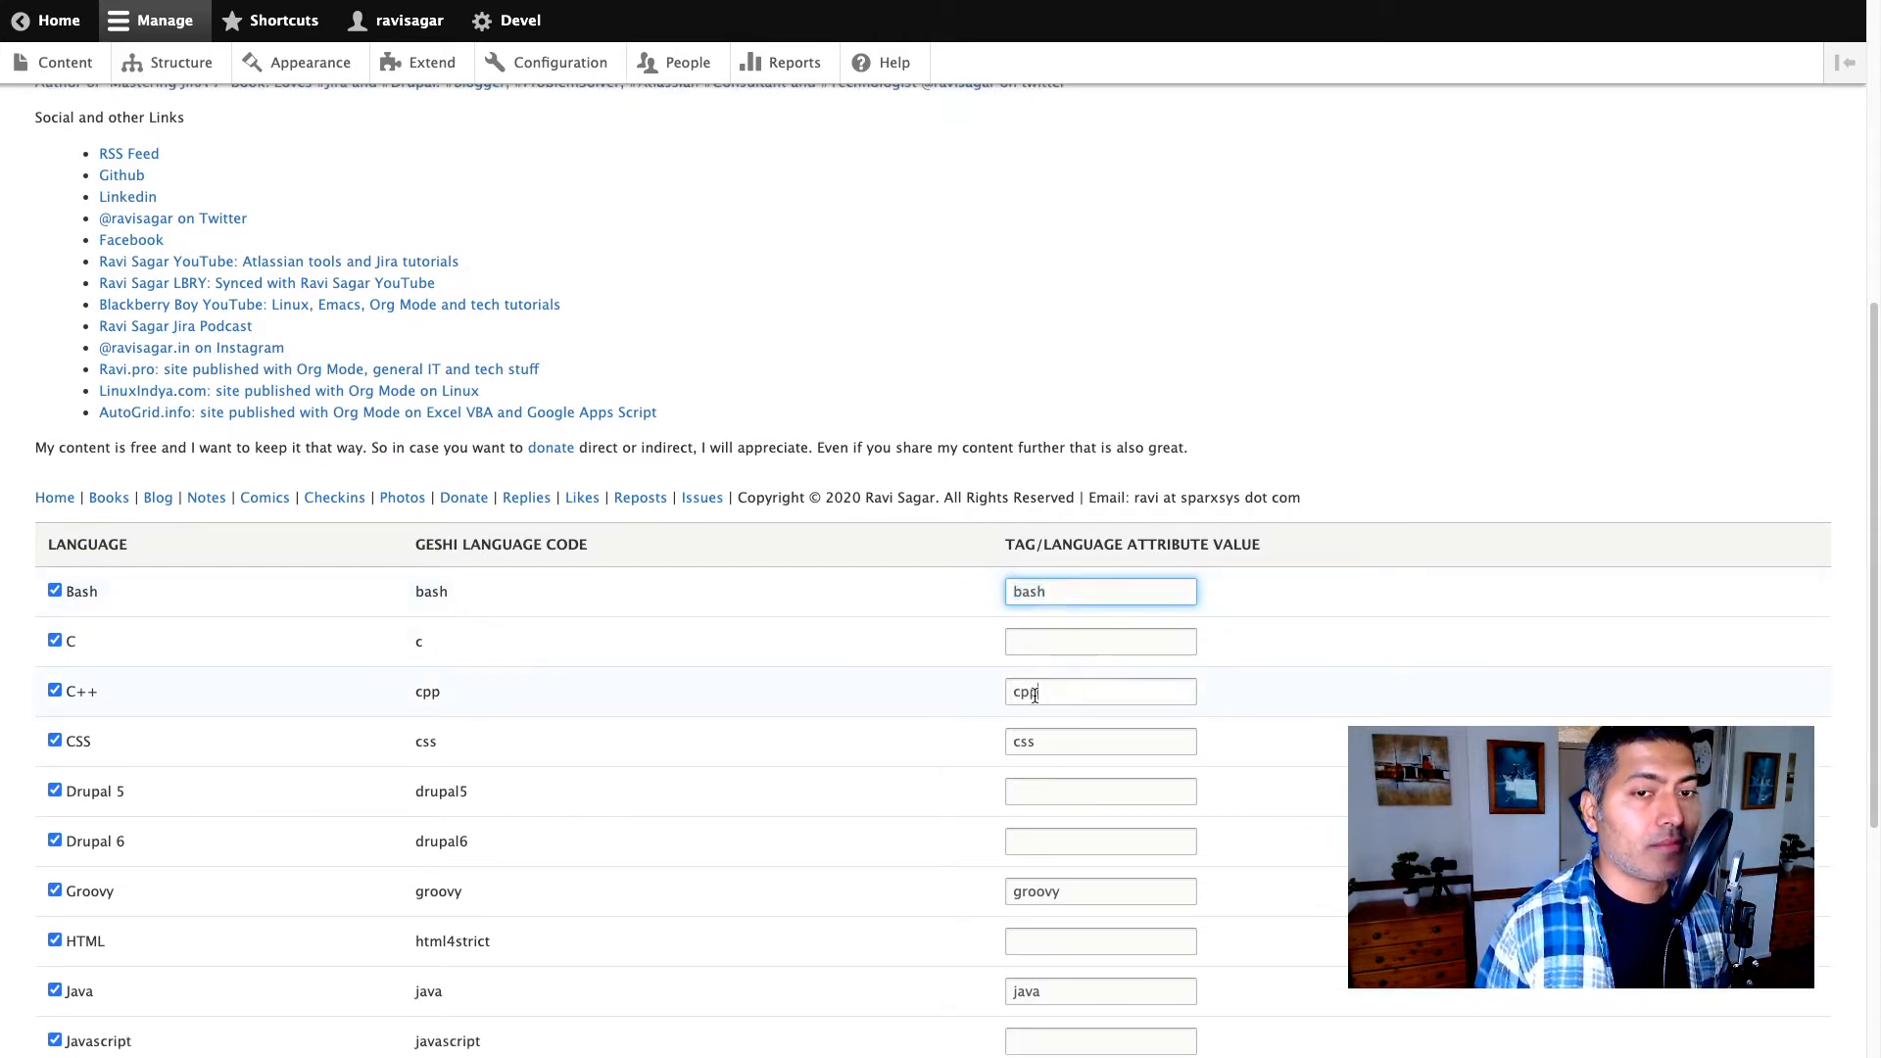
double_click(1041, 735)
left_click(1072, 899)
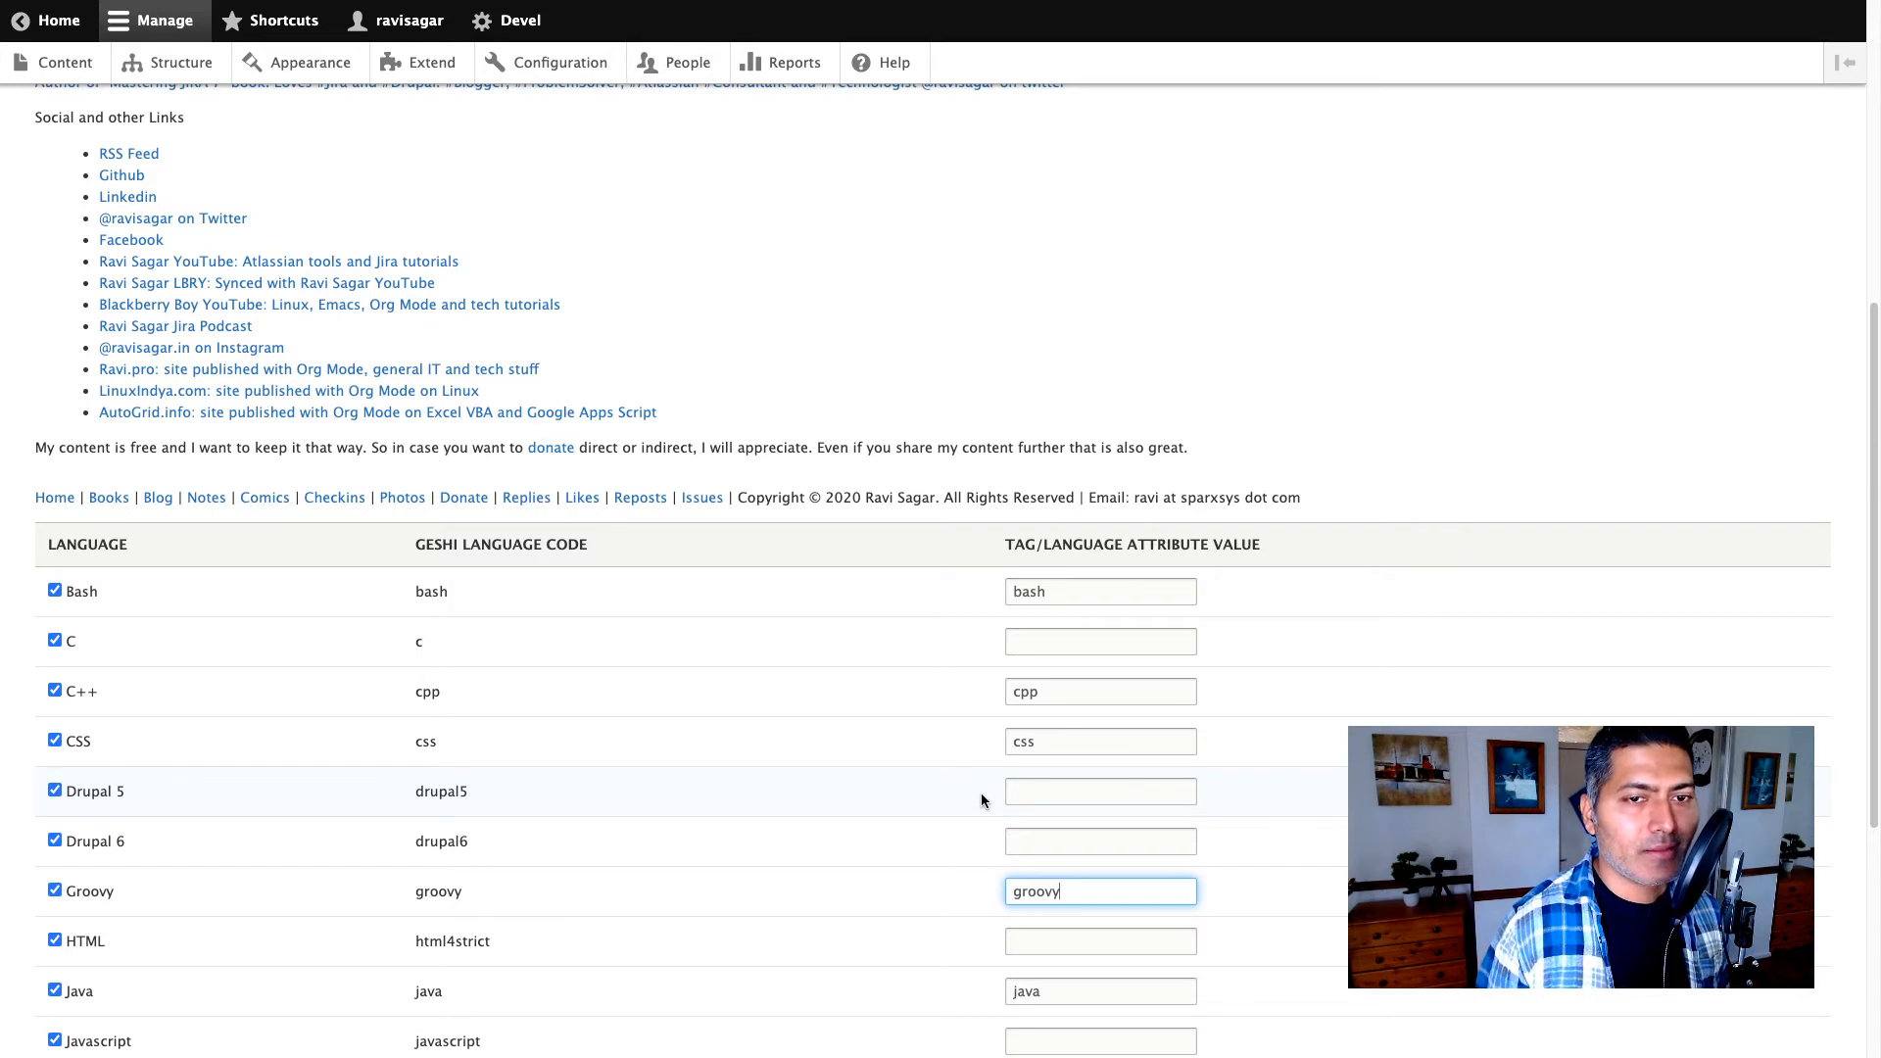
left_click(1011, 591)
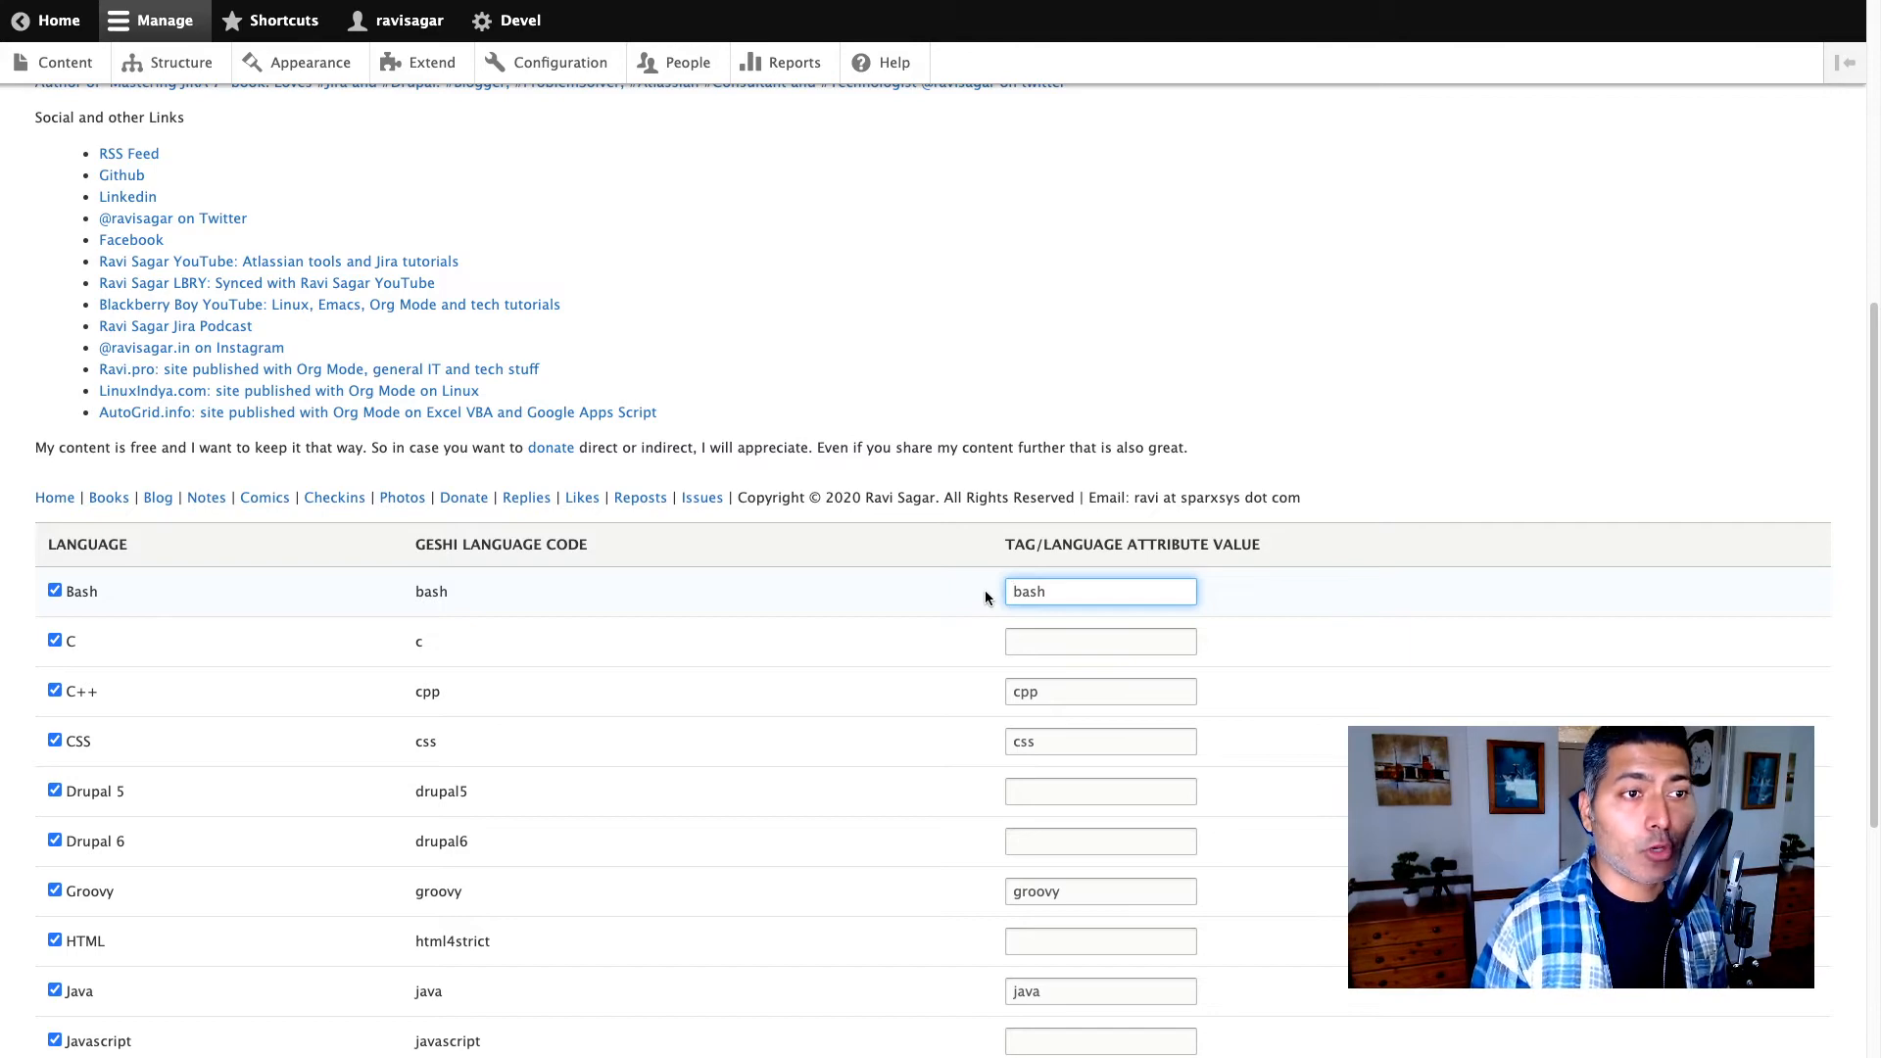
scroll(638, 639, "up", 6)
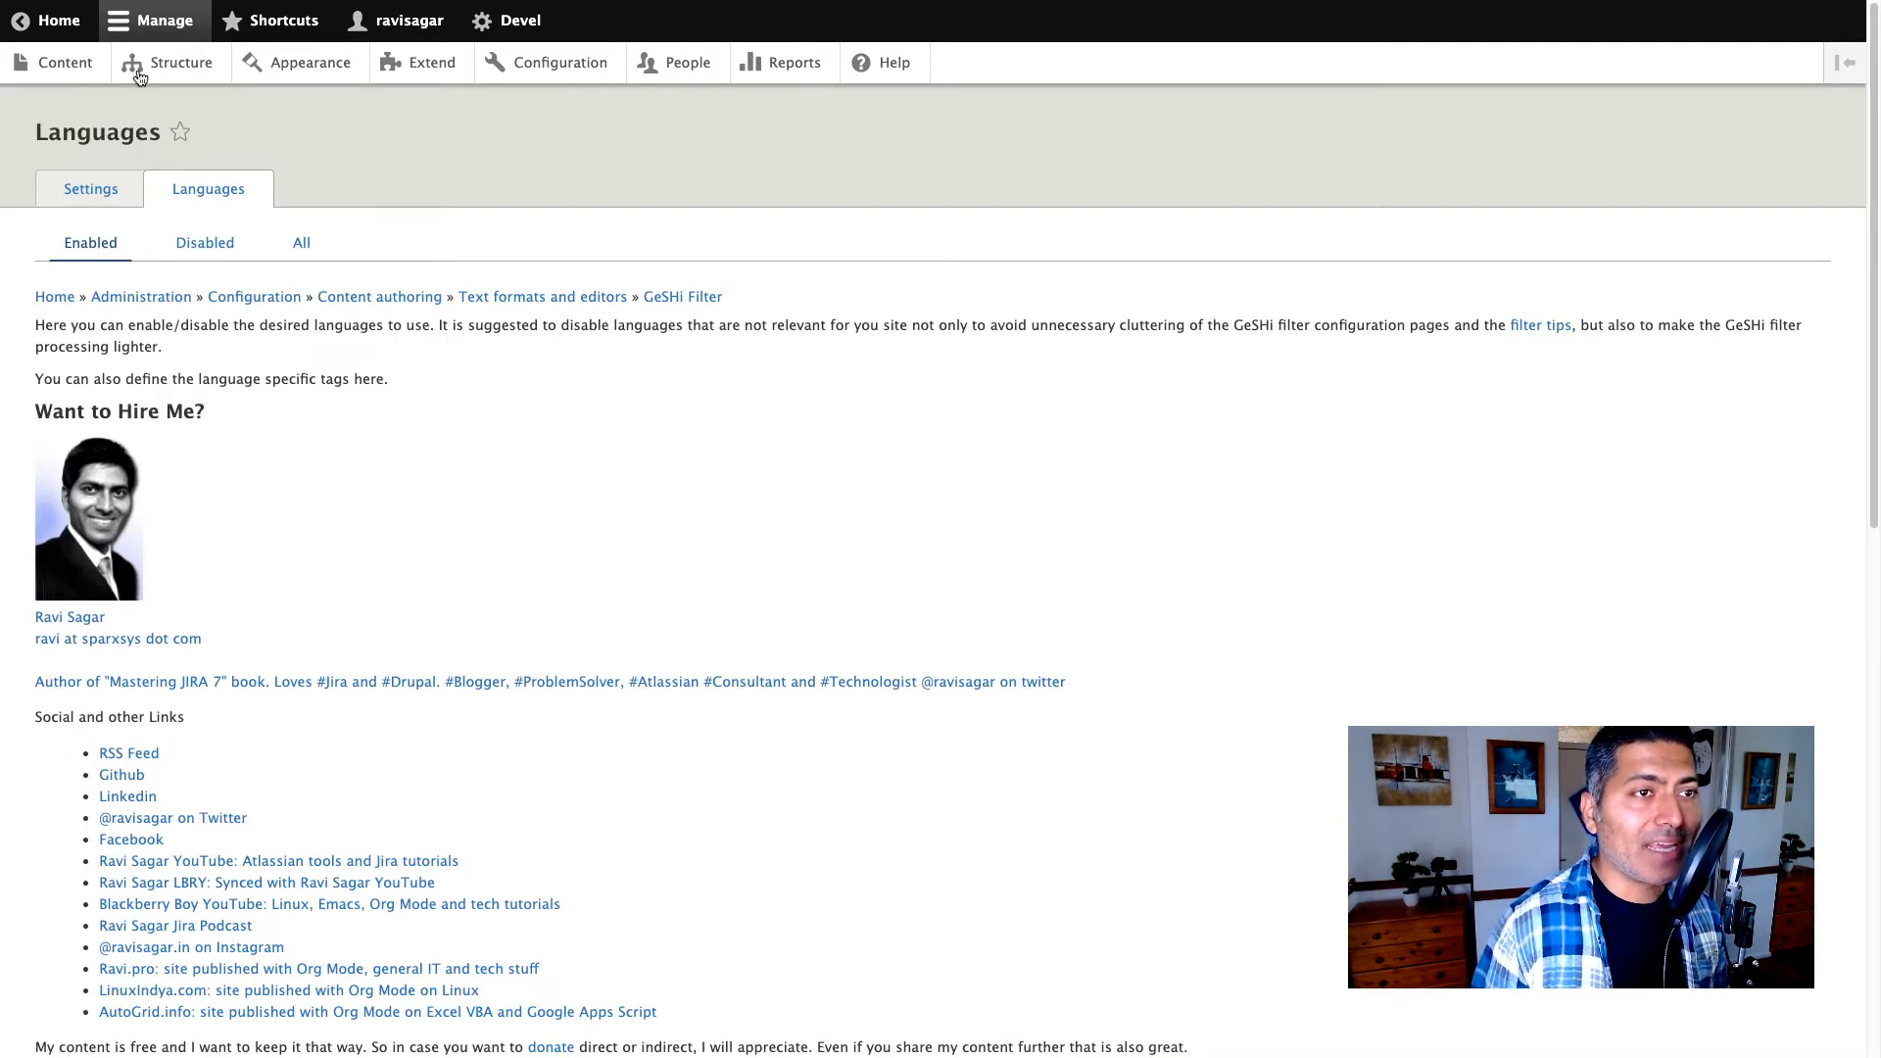
- Open the article "Script Variables on ScriptRunner for Jira Cloud" from the site's home page and examine its highlighted code block
left_click(59, 23)
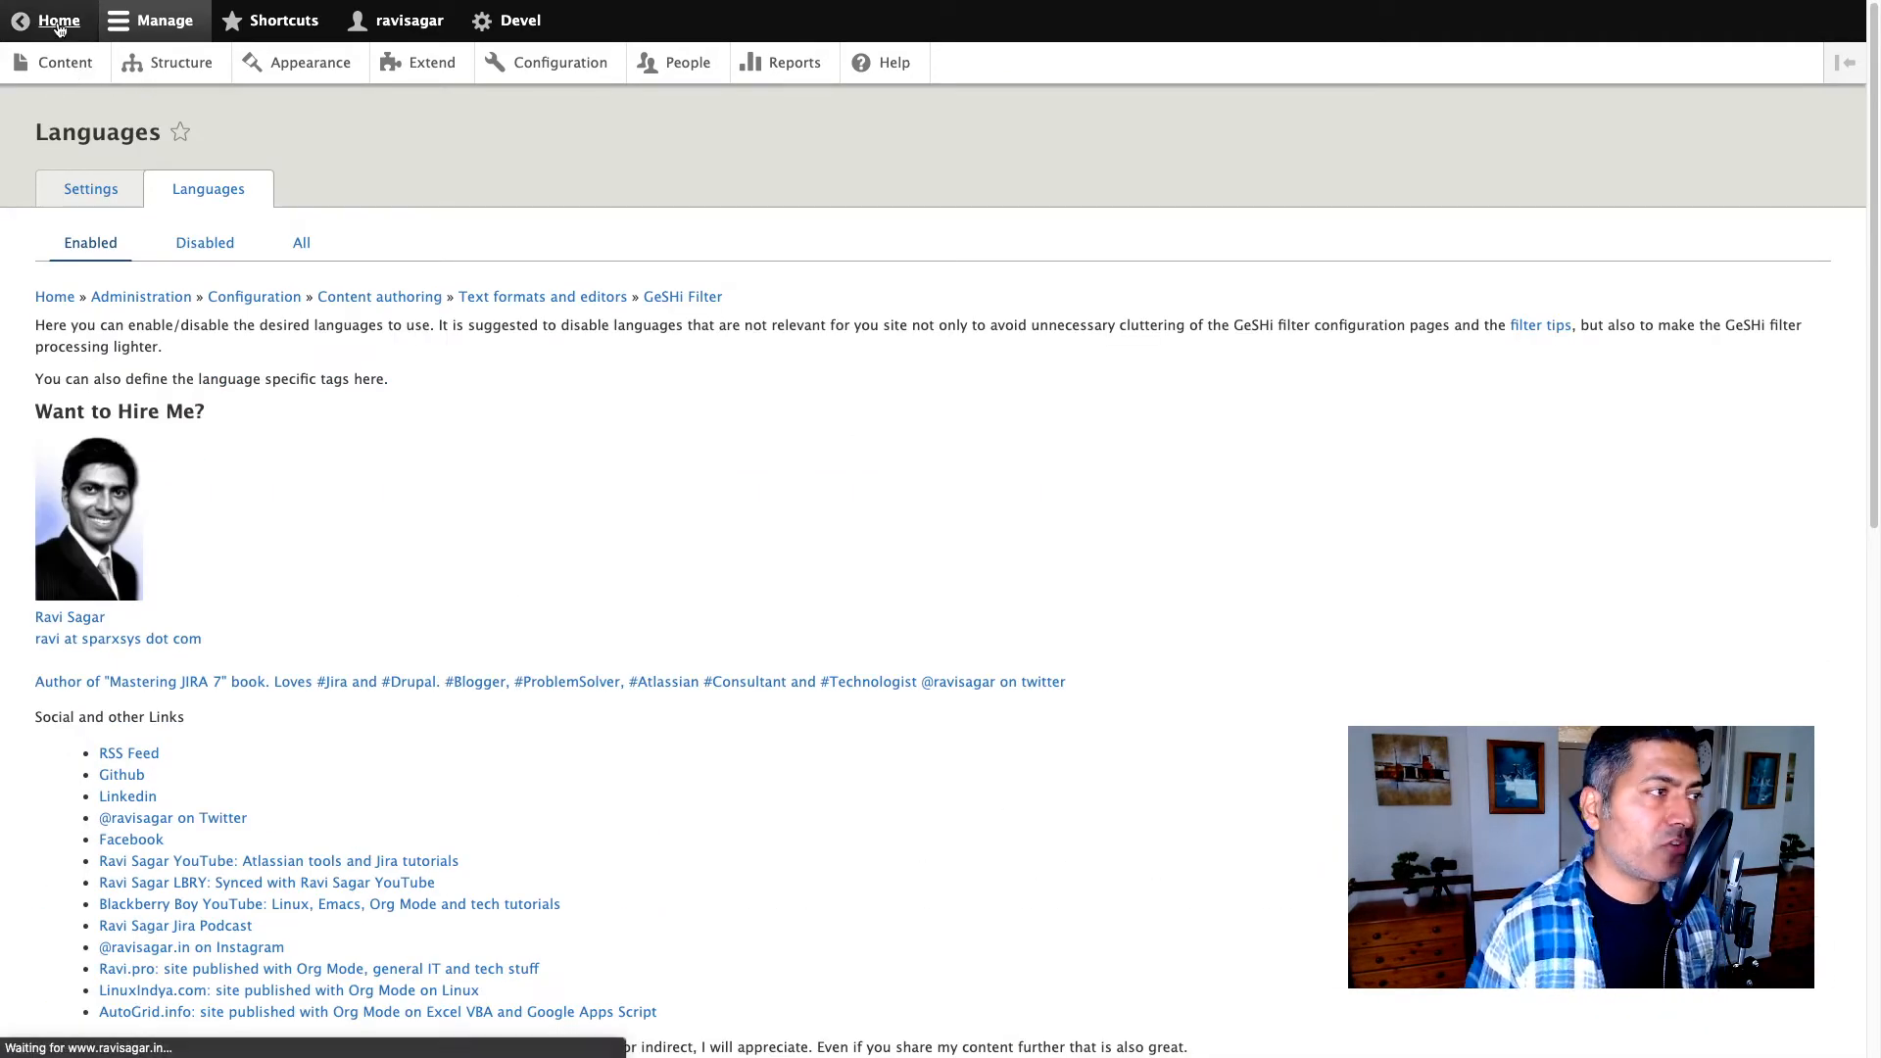
scroll(647, 534, "down", 10)
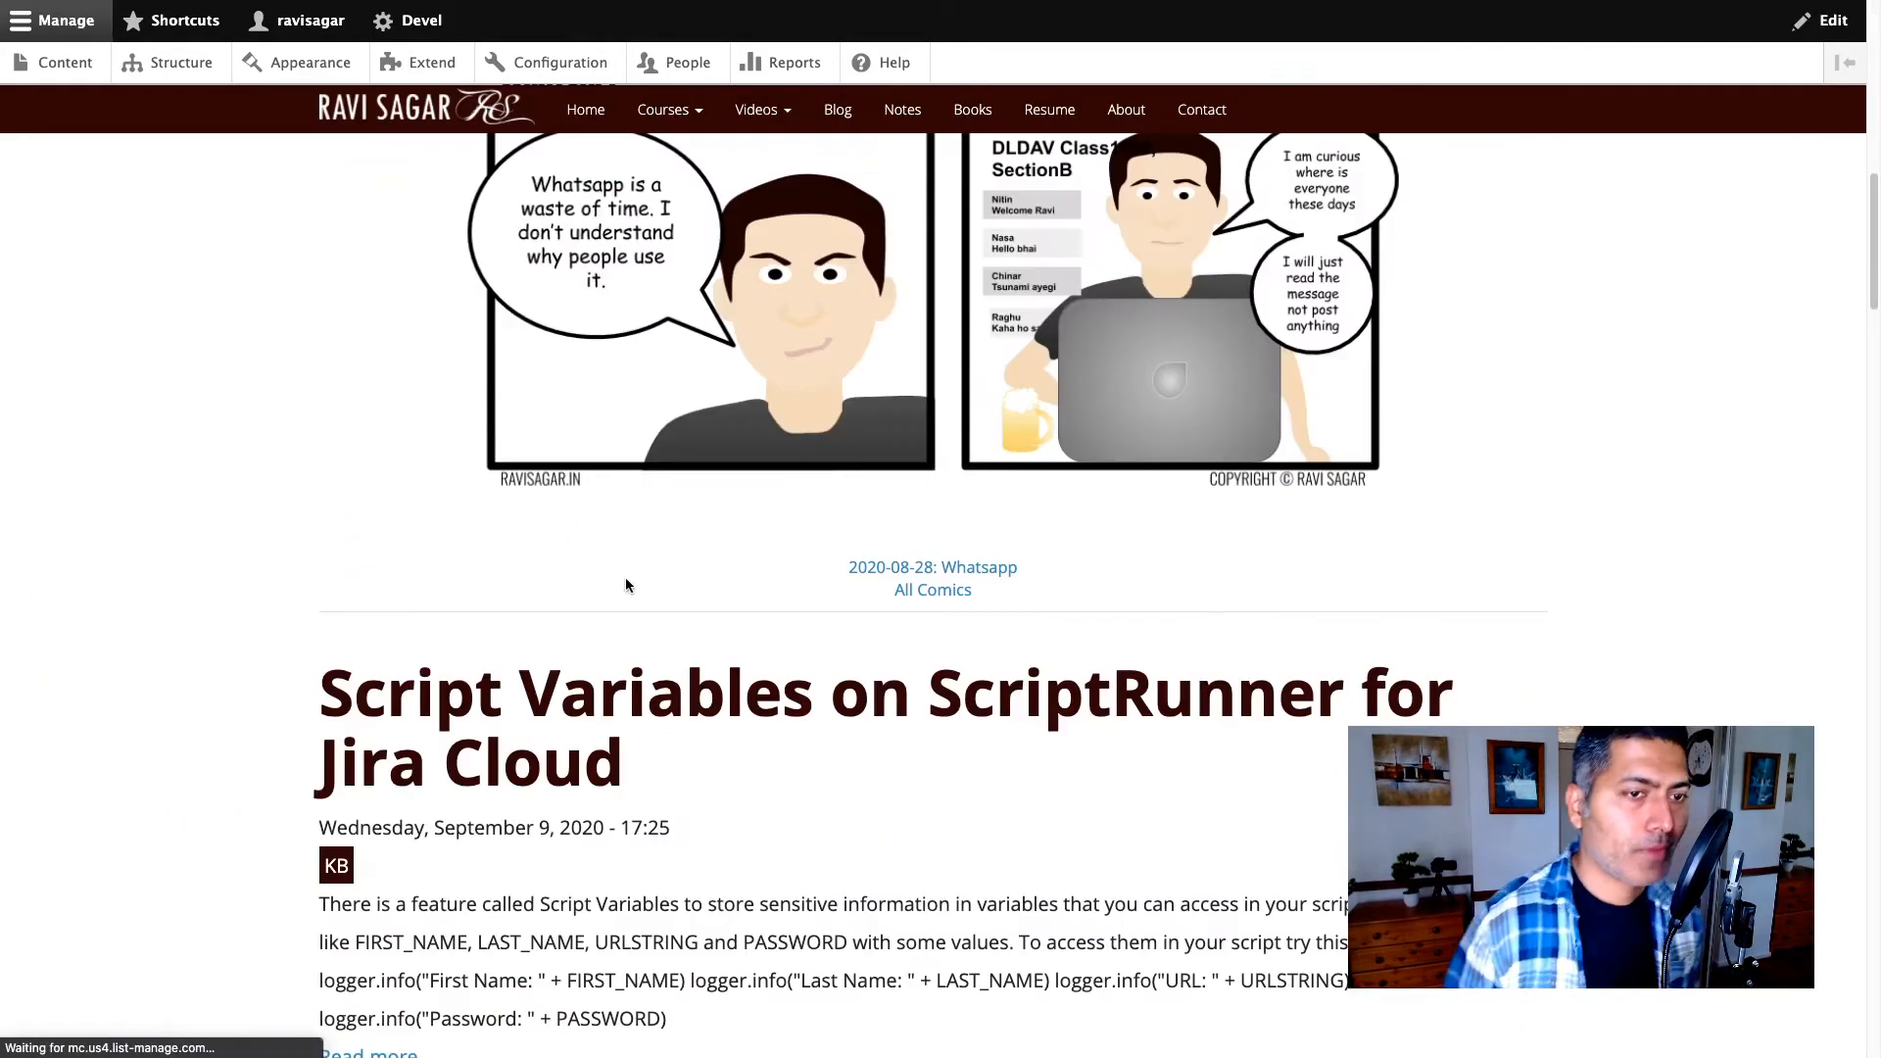
left_click(590, 723)
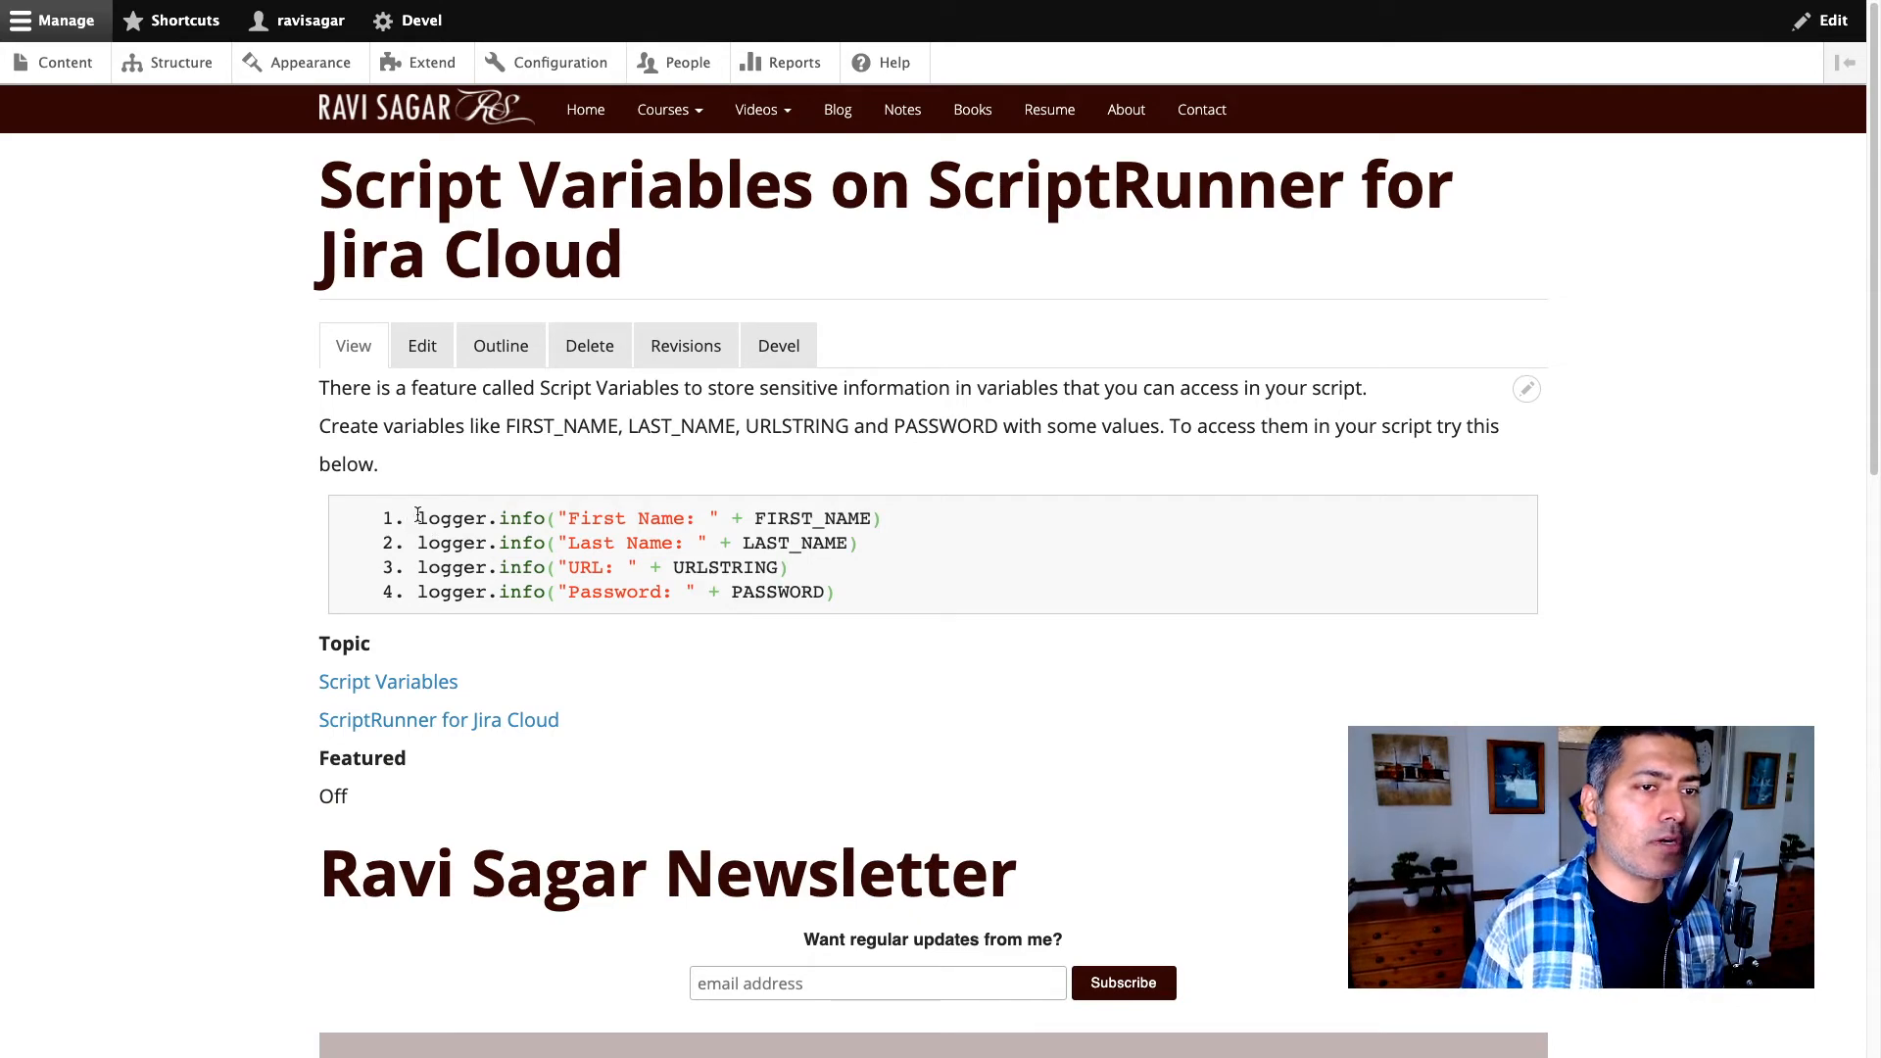
left_click_drag(411, 517, 809, 598)
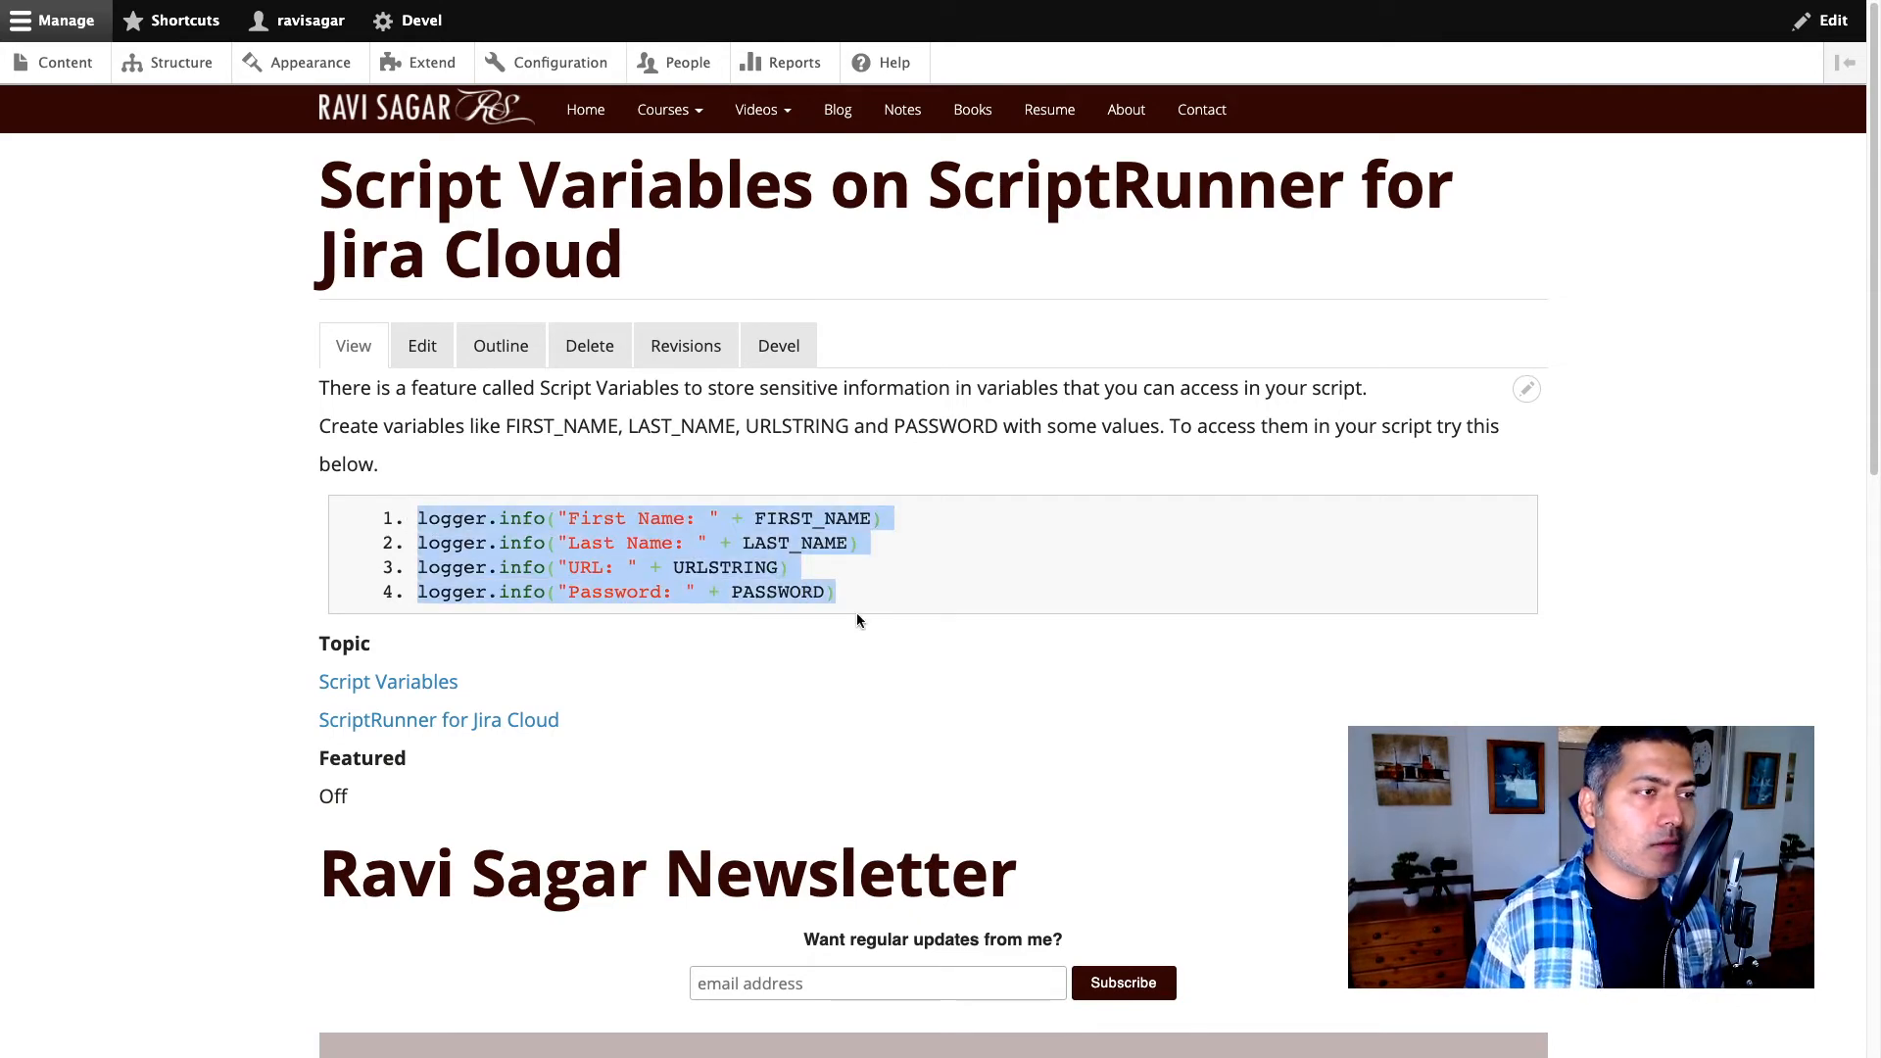
- Open the article for editing and examine the opening and closing groovy tags around the code in its body
left_click(418, 349)
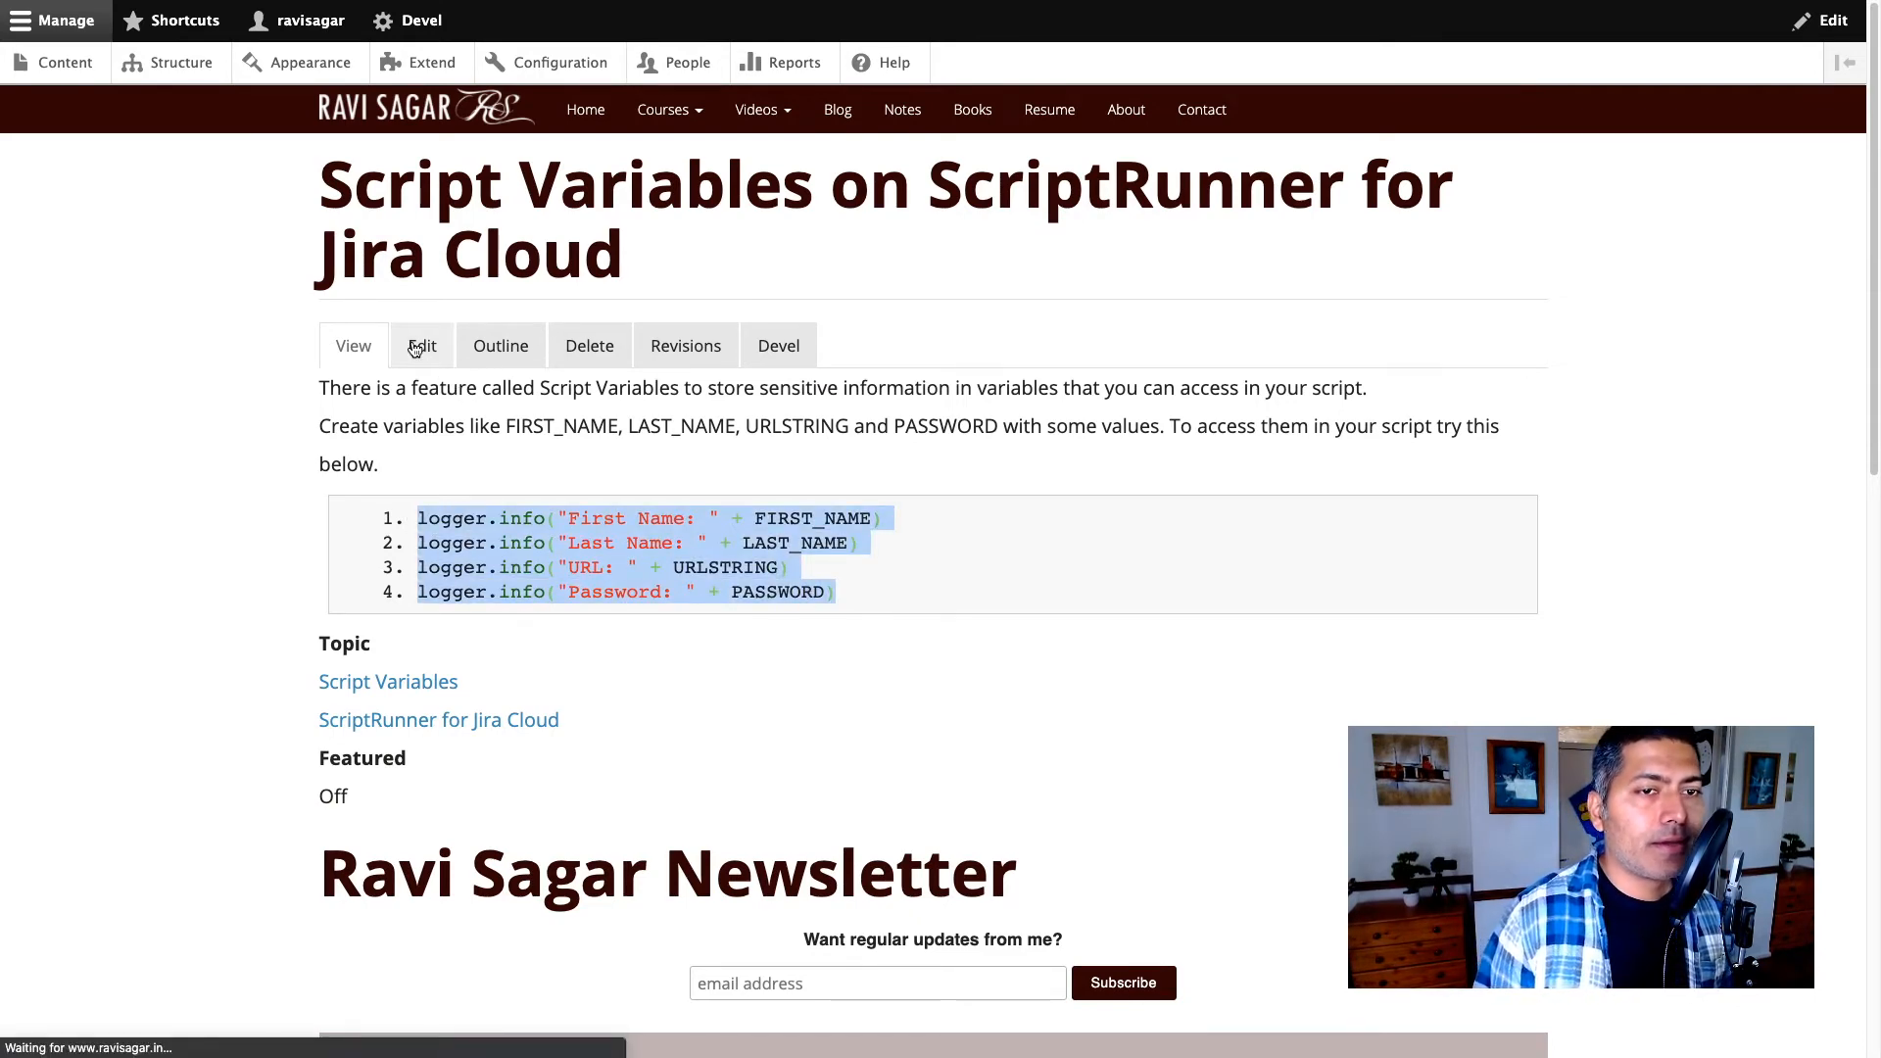
scroll(292, 550, "down", 8)
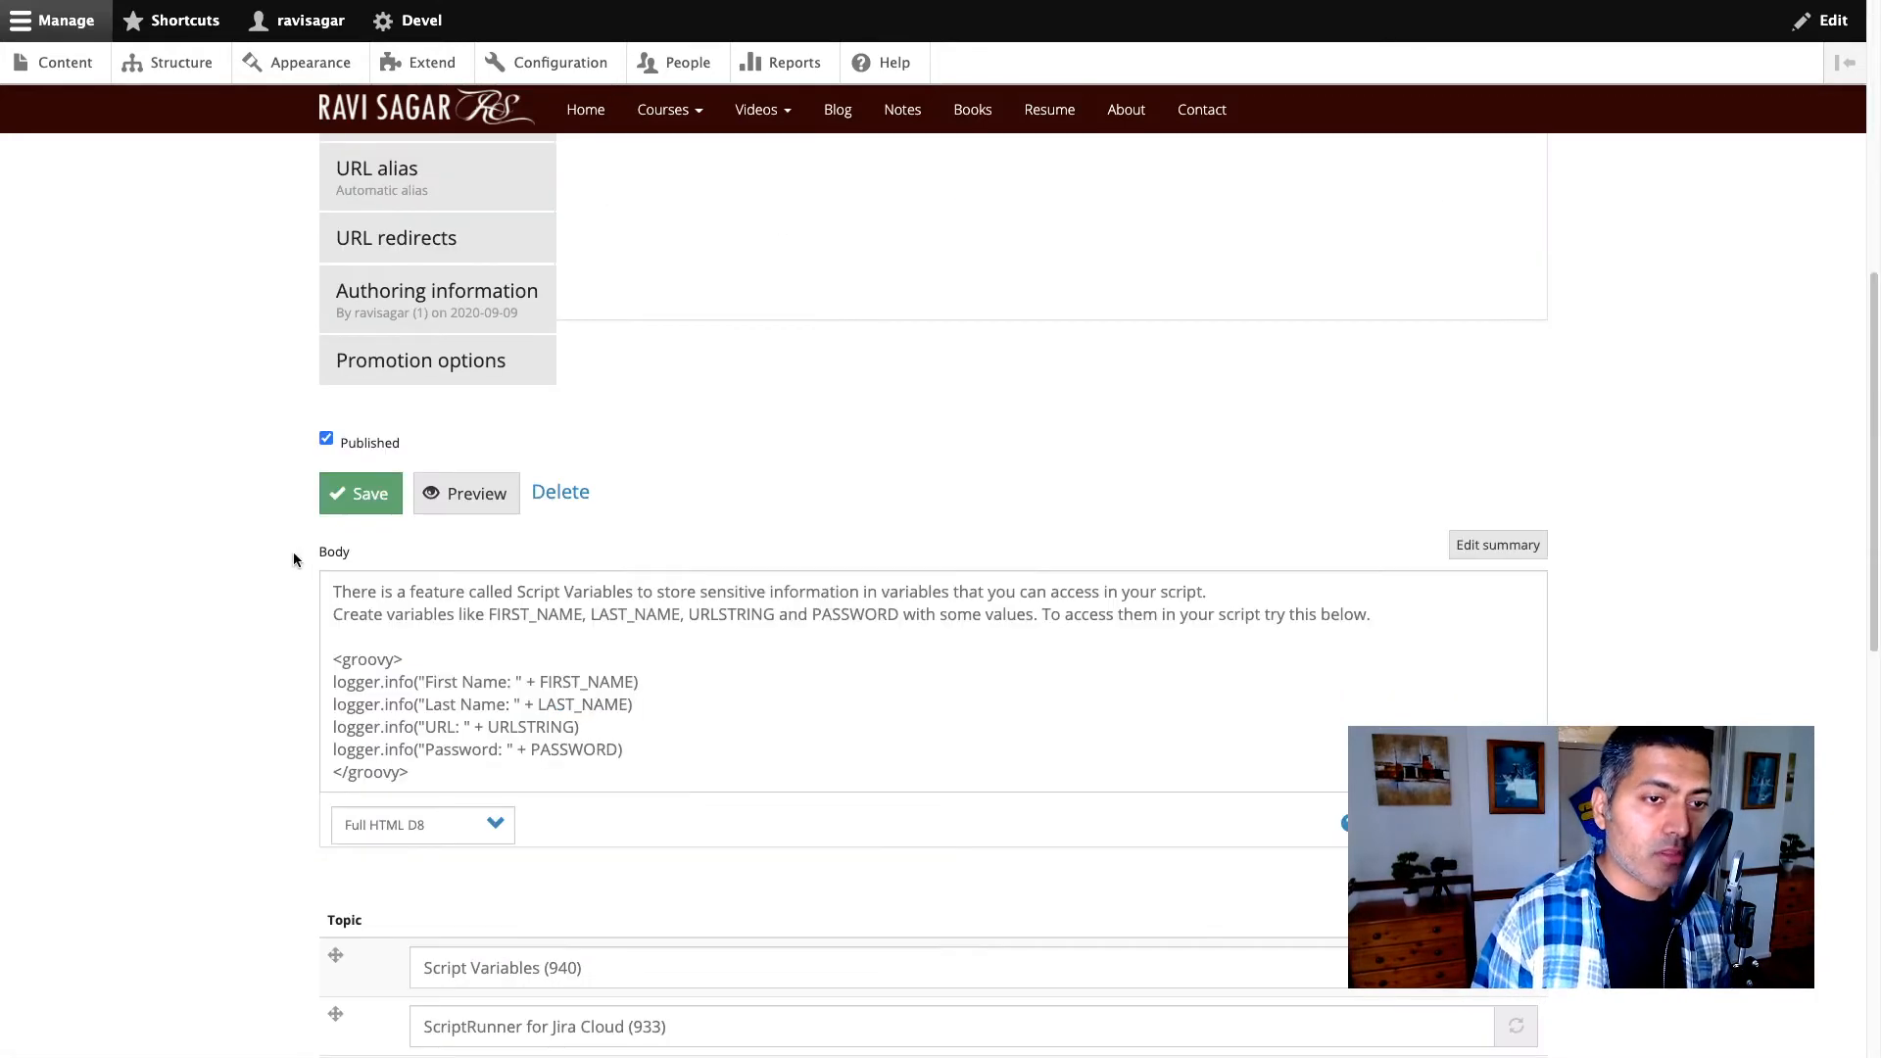
scroll(292, 551, "down", 1)
left_click_drag(416, 566, 332, 566)
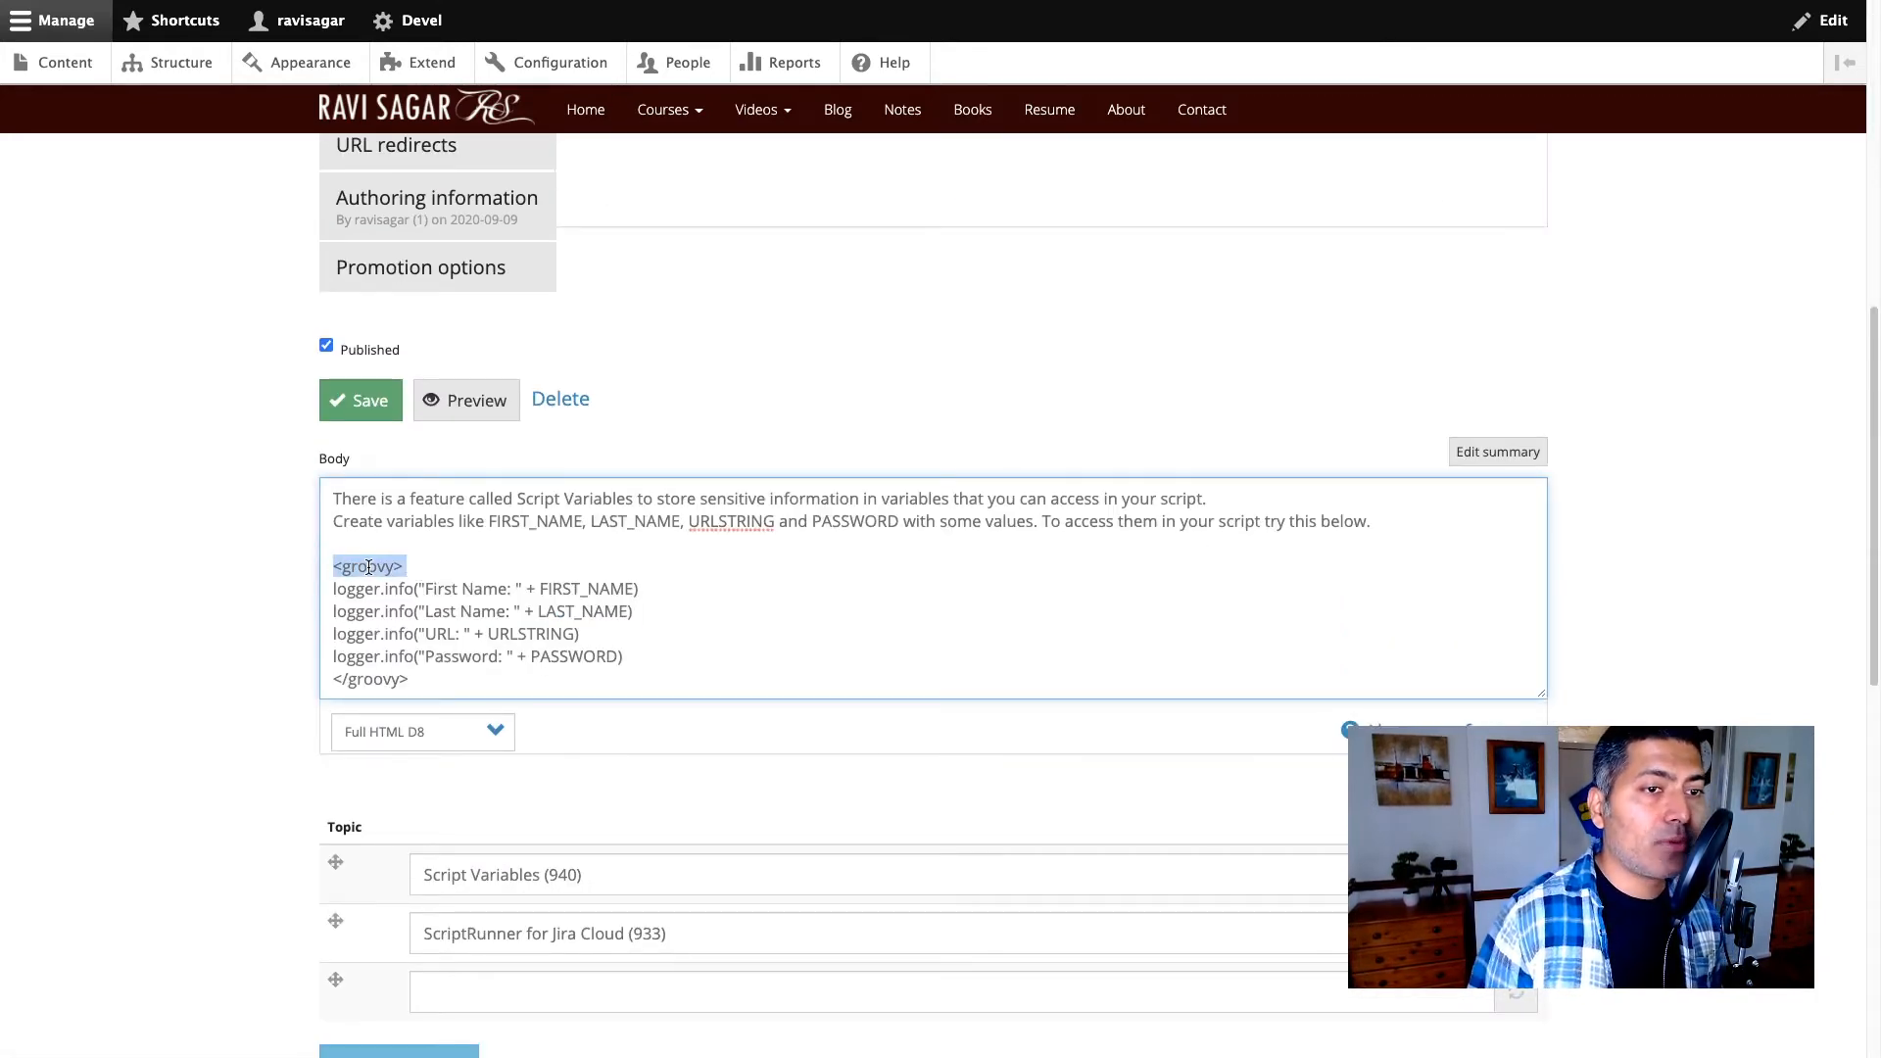
double_click(377, 679)
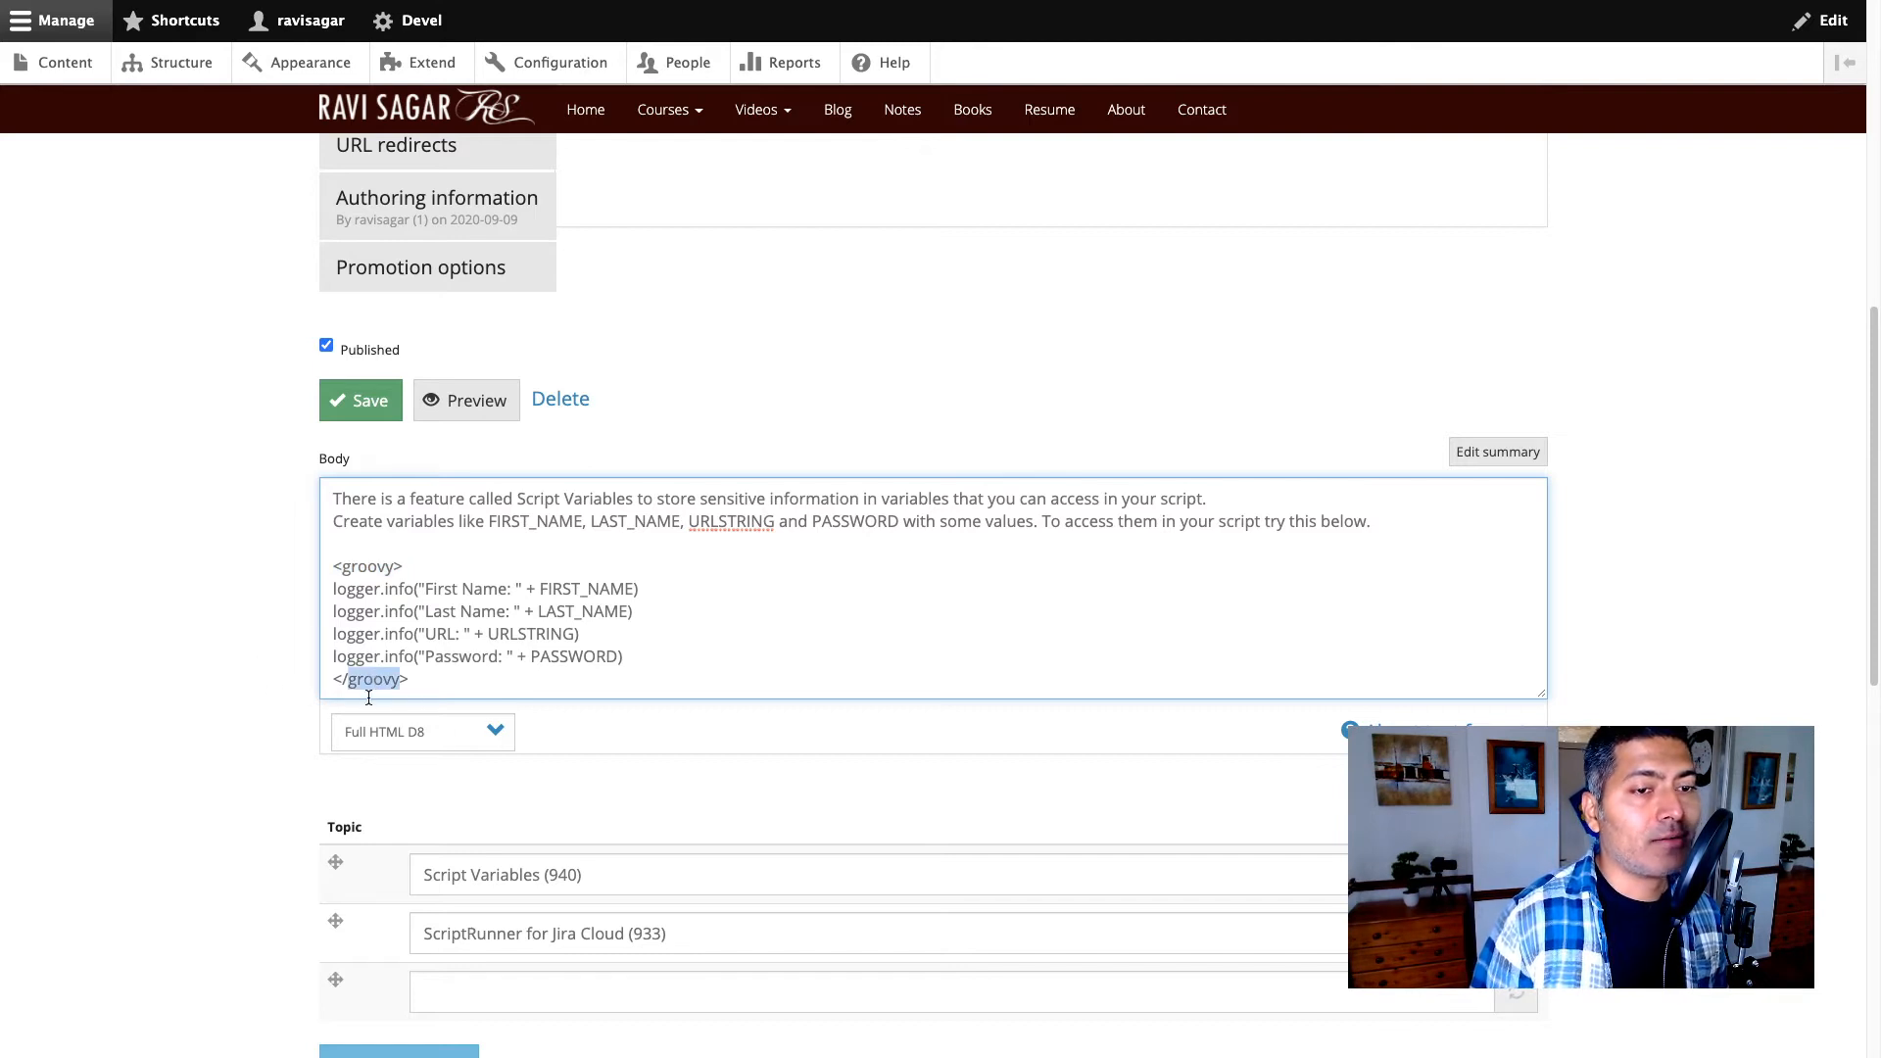
double_click(365, 565)
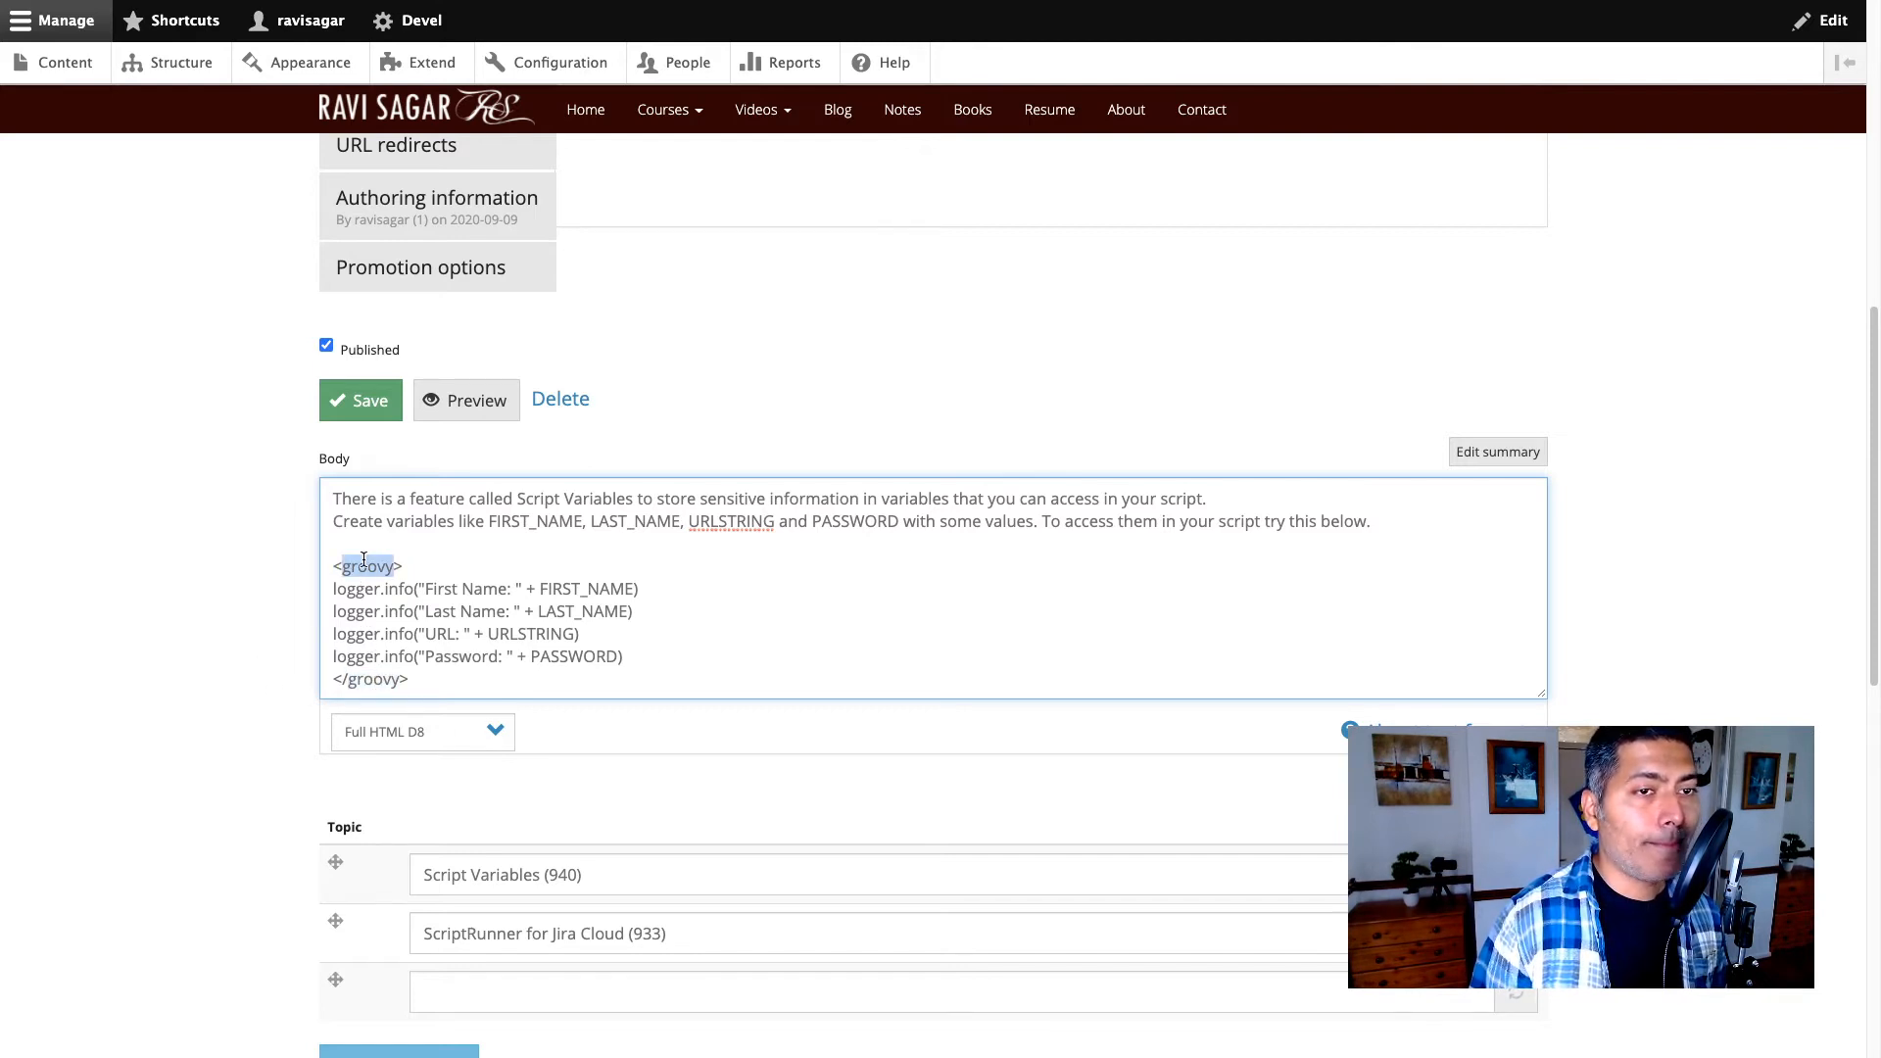
left_click_drag(406, 566, 329, 567)
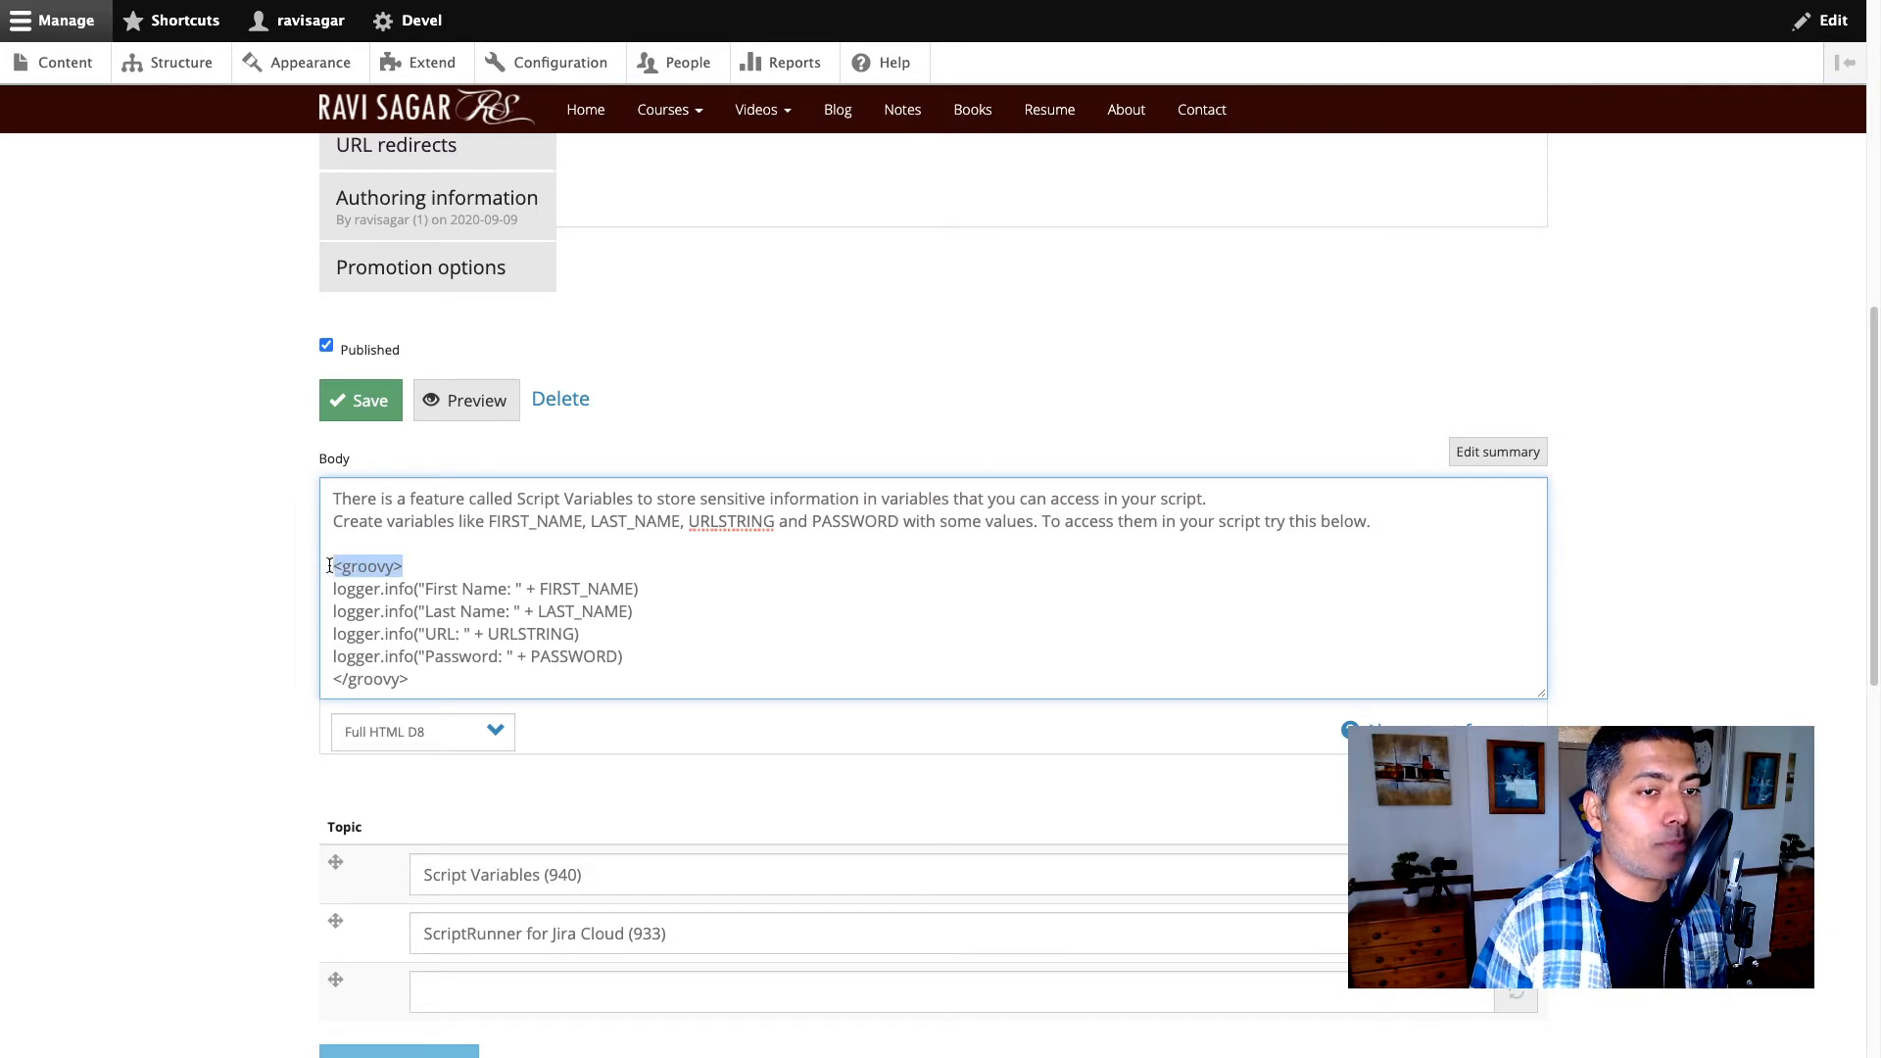
left_click_drag(412, 679, 331, 679)
scroll(619, 664, "down", 2)
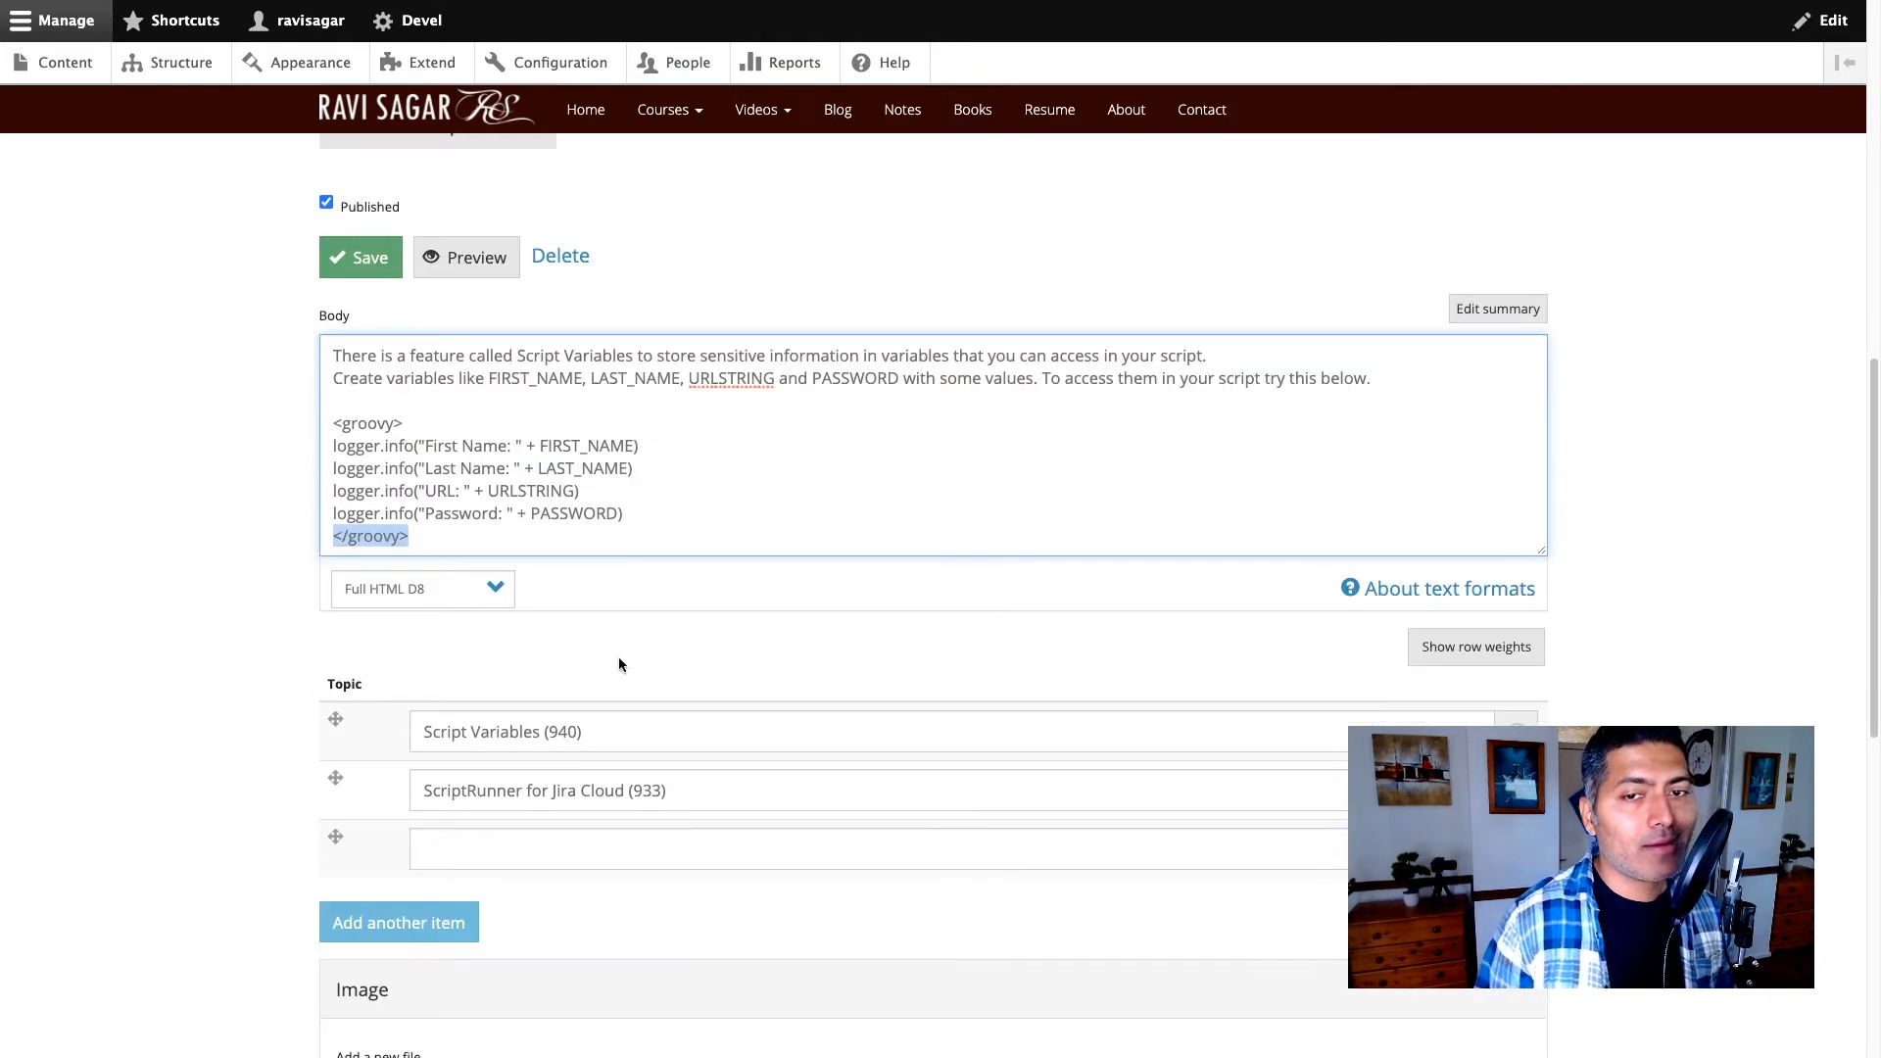
- Open the compose tips for the Full HTML D8 text format and read the generic syntax highlighting tags
left_click(1497, 591)
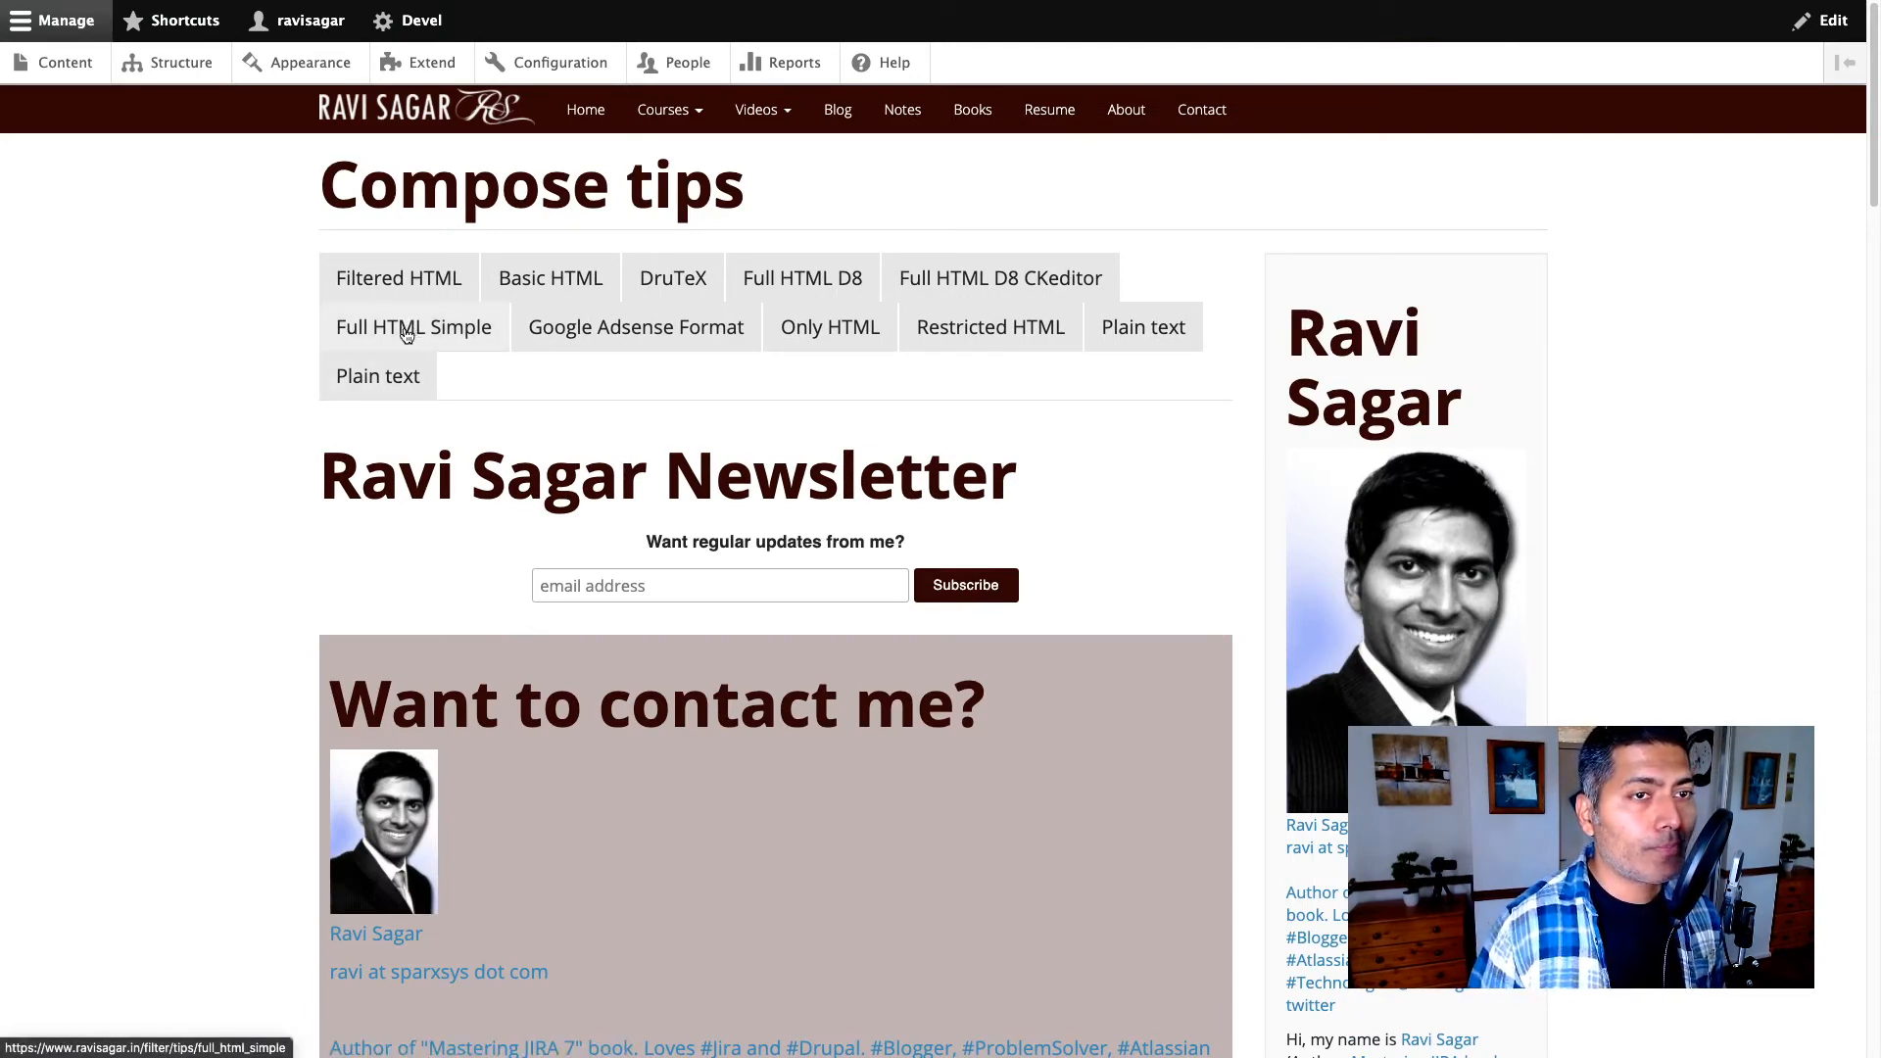
left_click(779, 284)
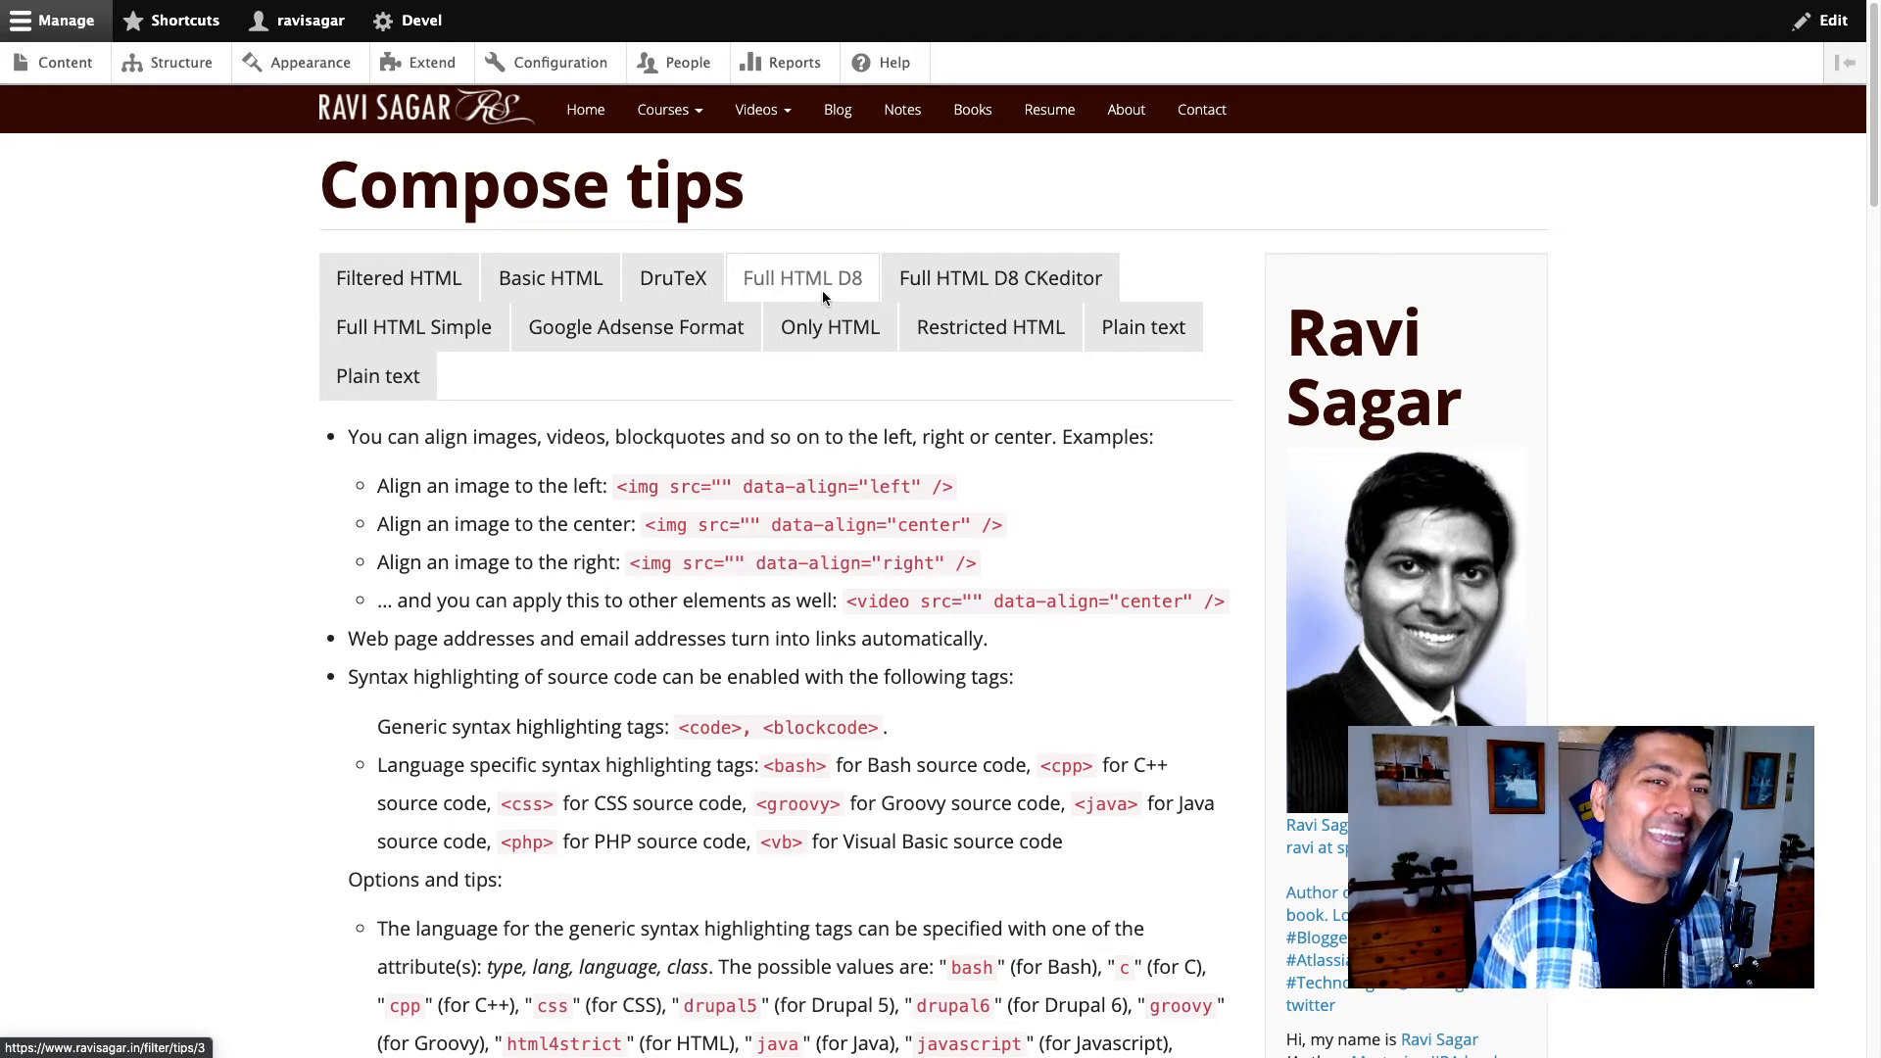
scroll(709, 572, "down", 2)
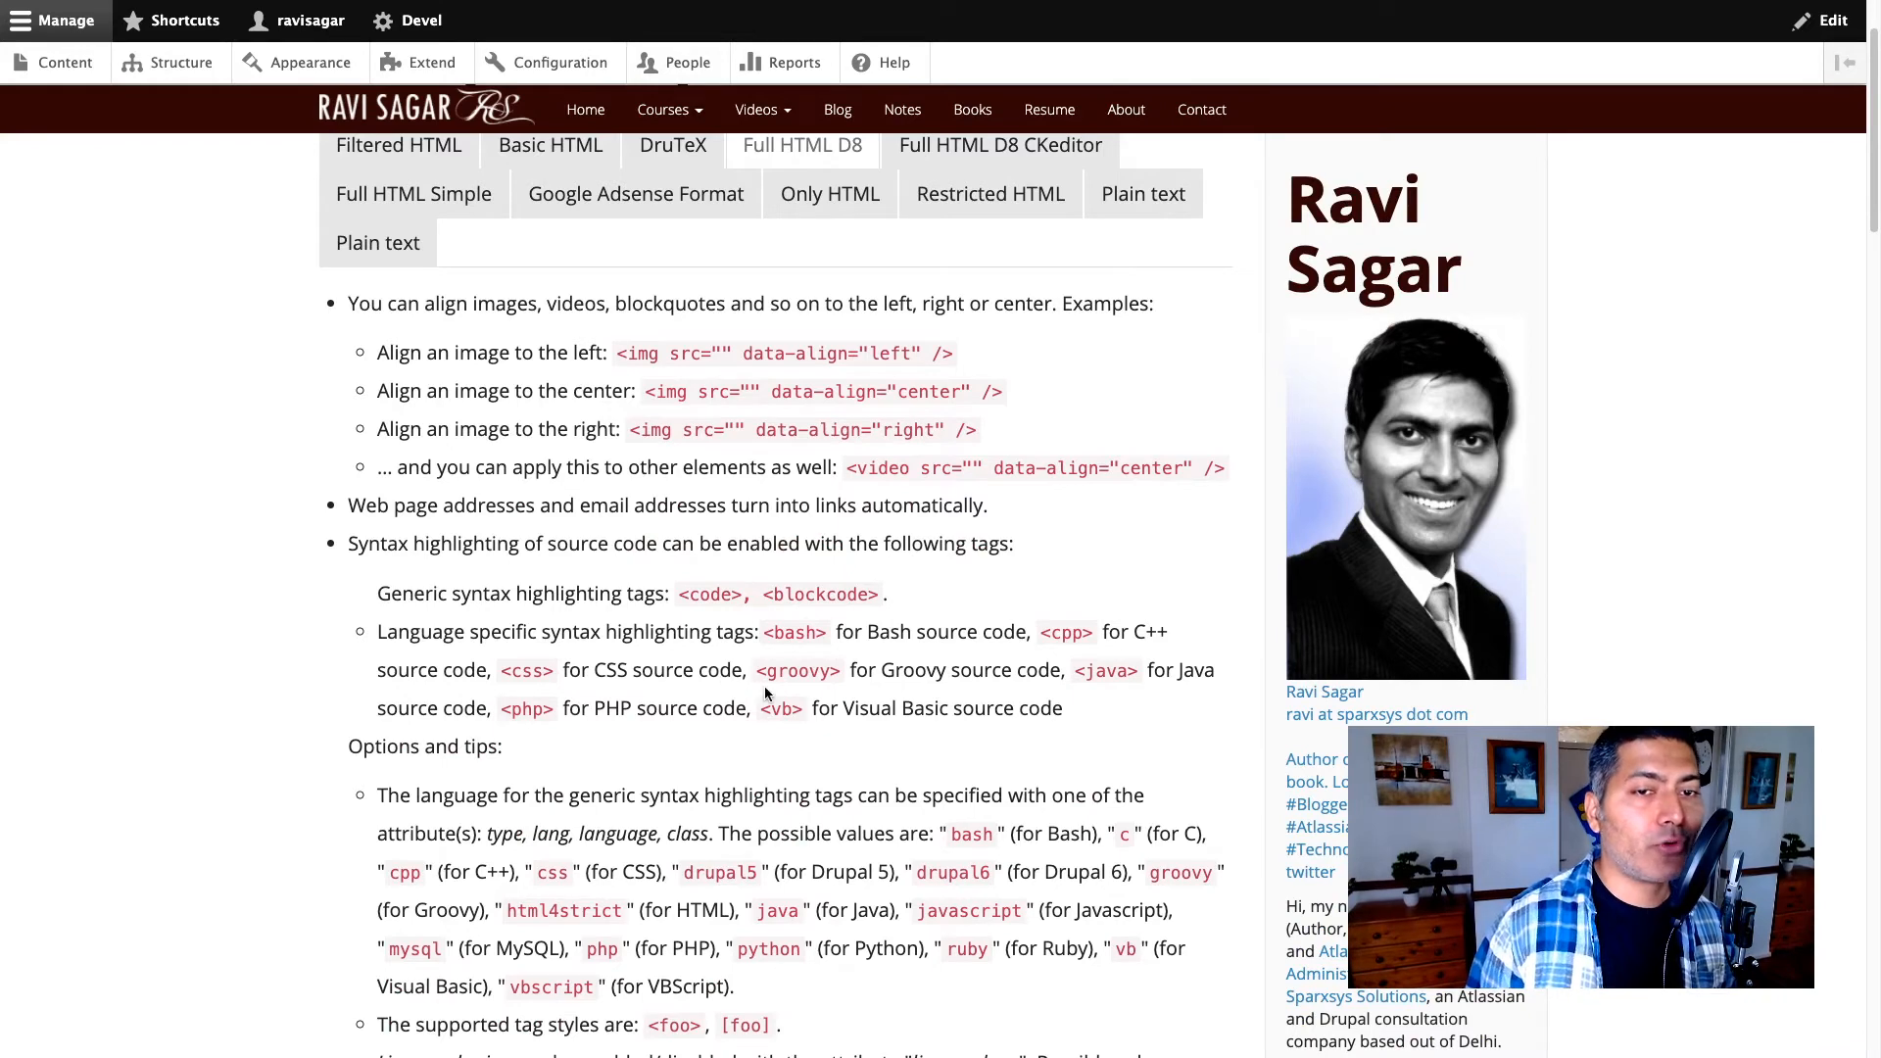
scroll(765, 693, "down", 1)
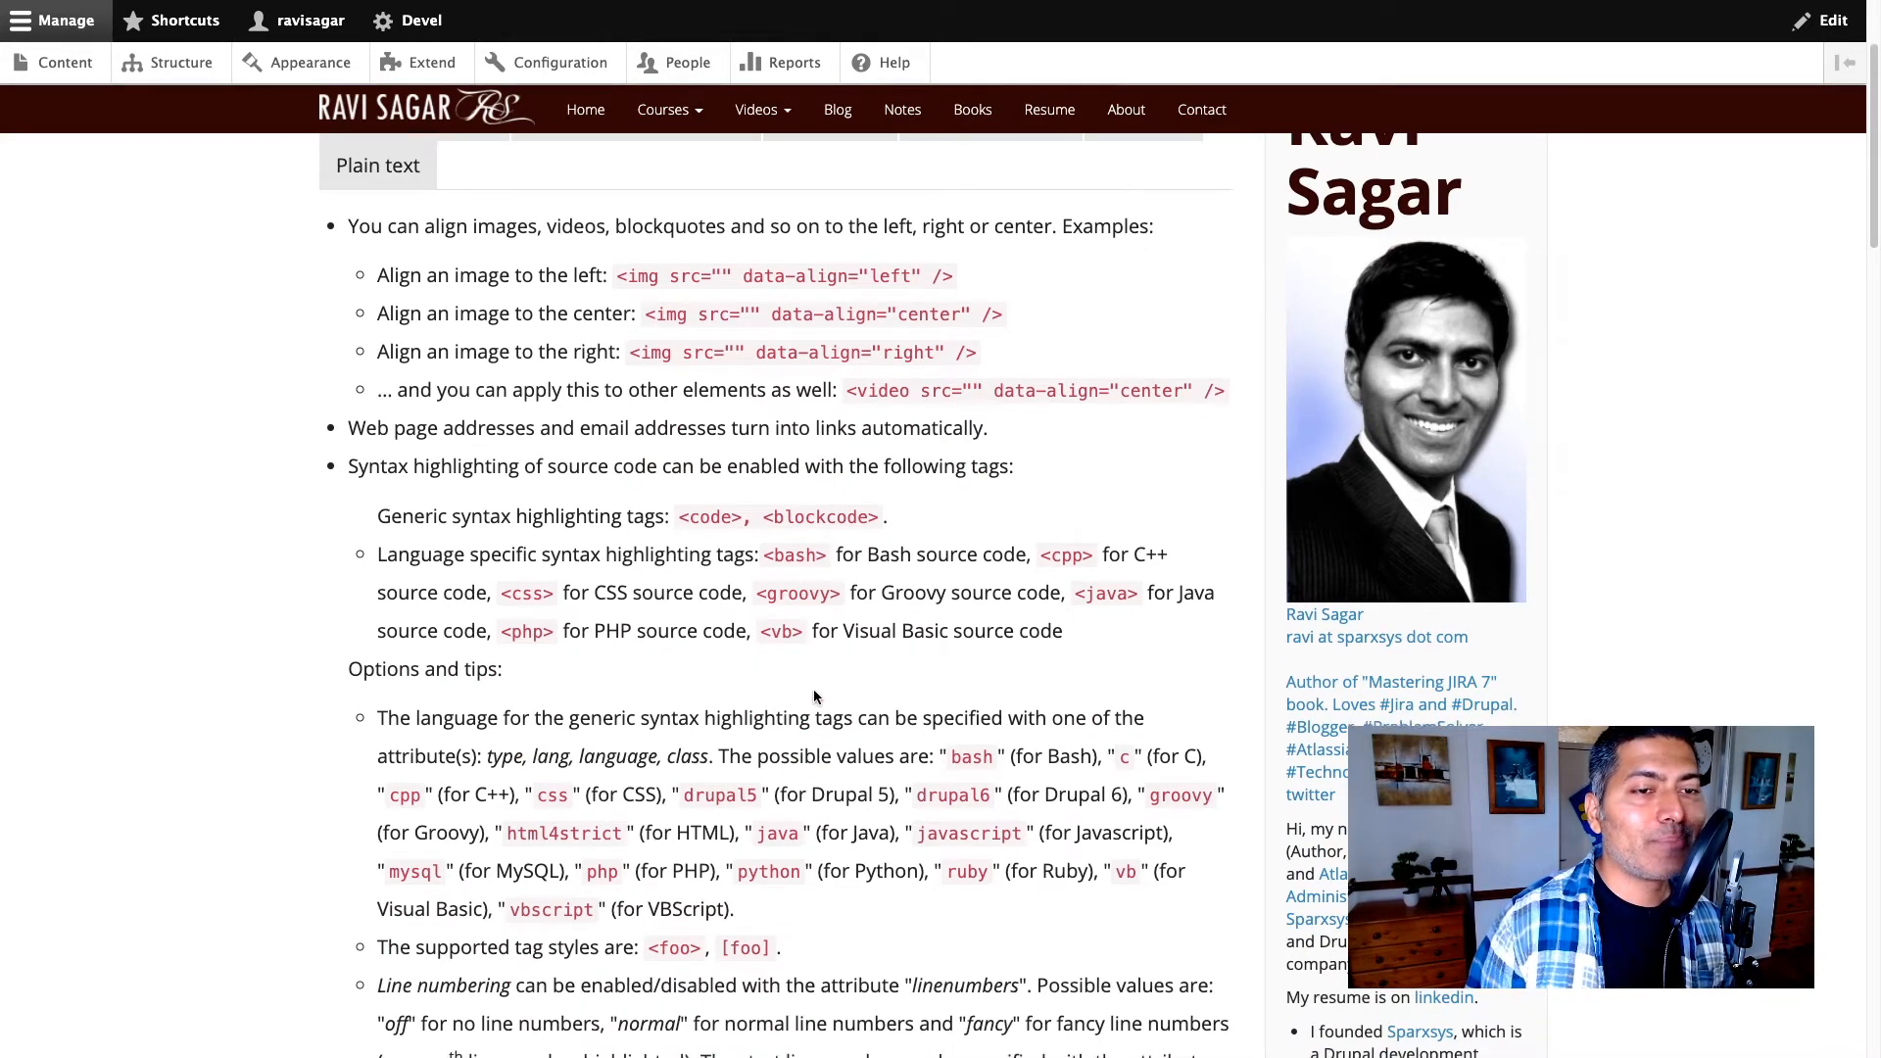
double_click(714, 504)
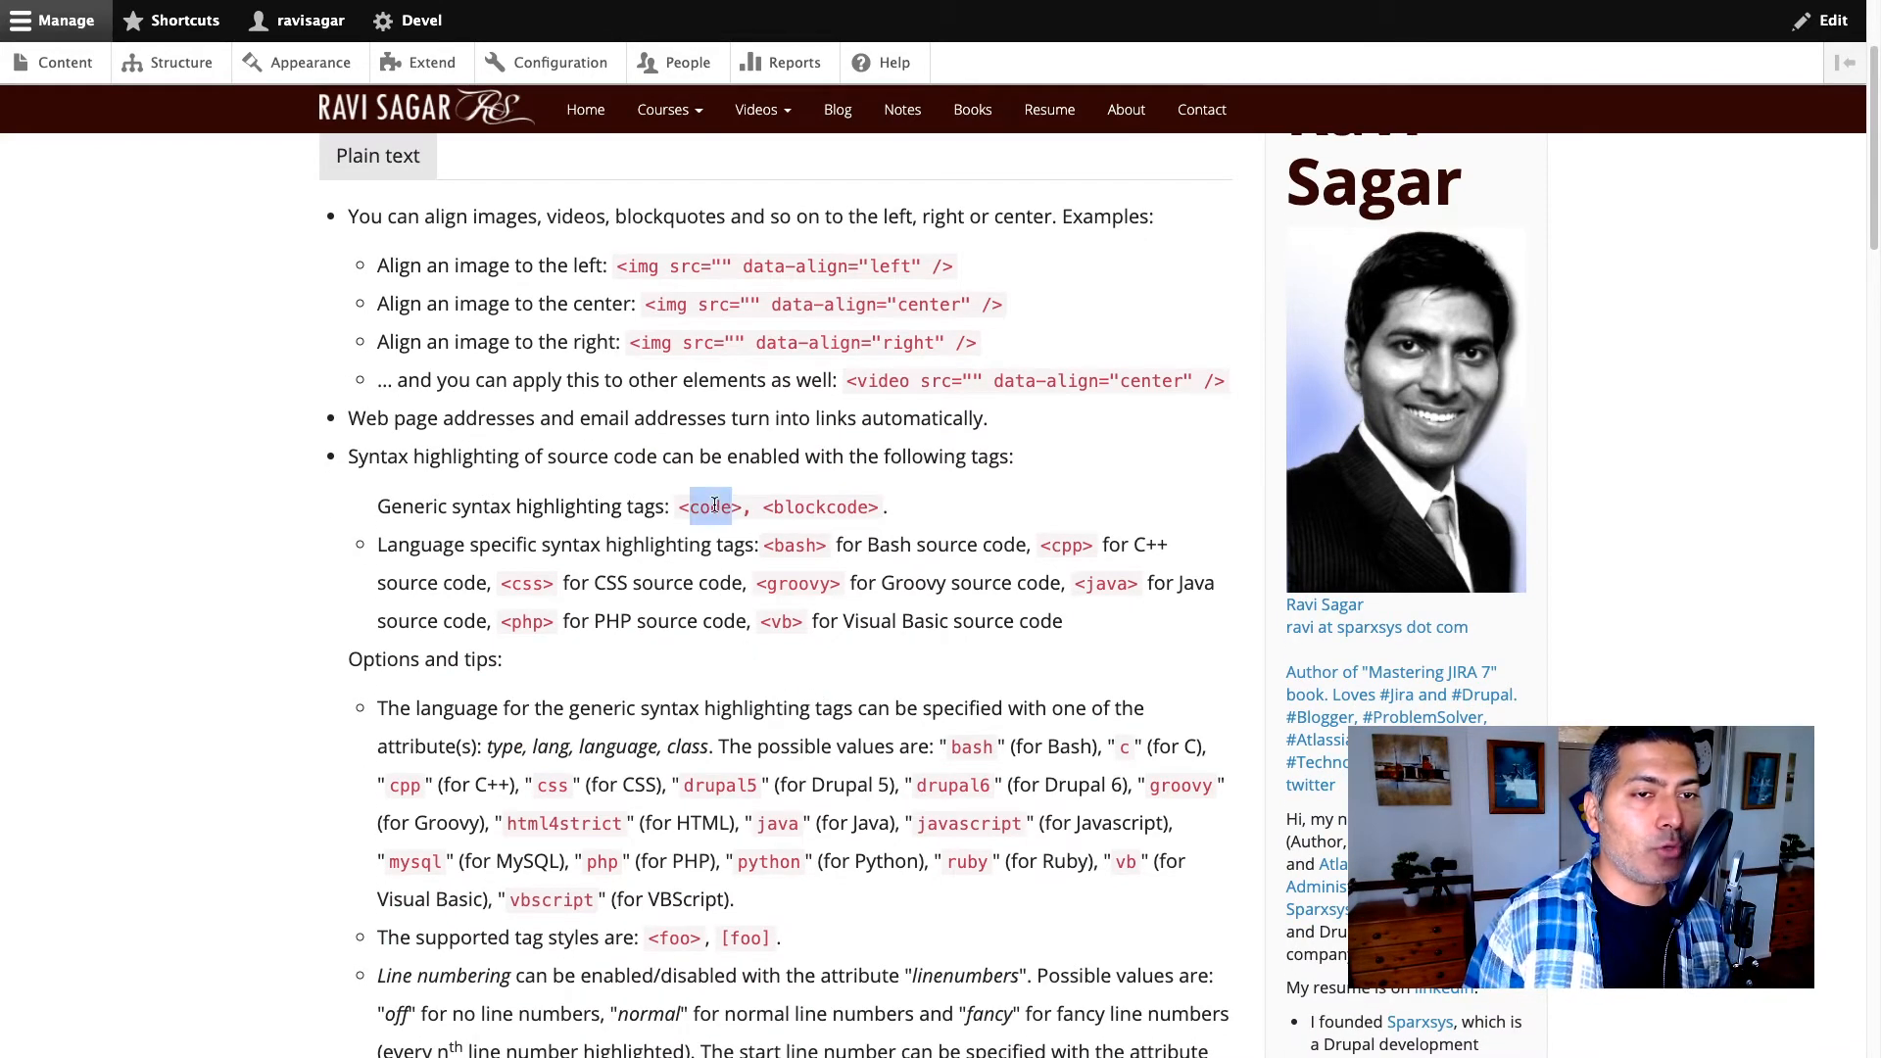
double_click(826, 511)
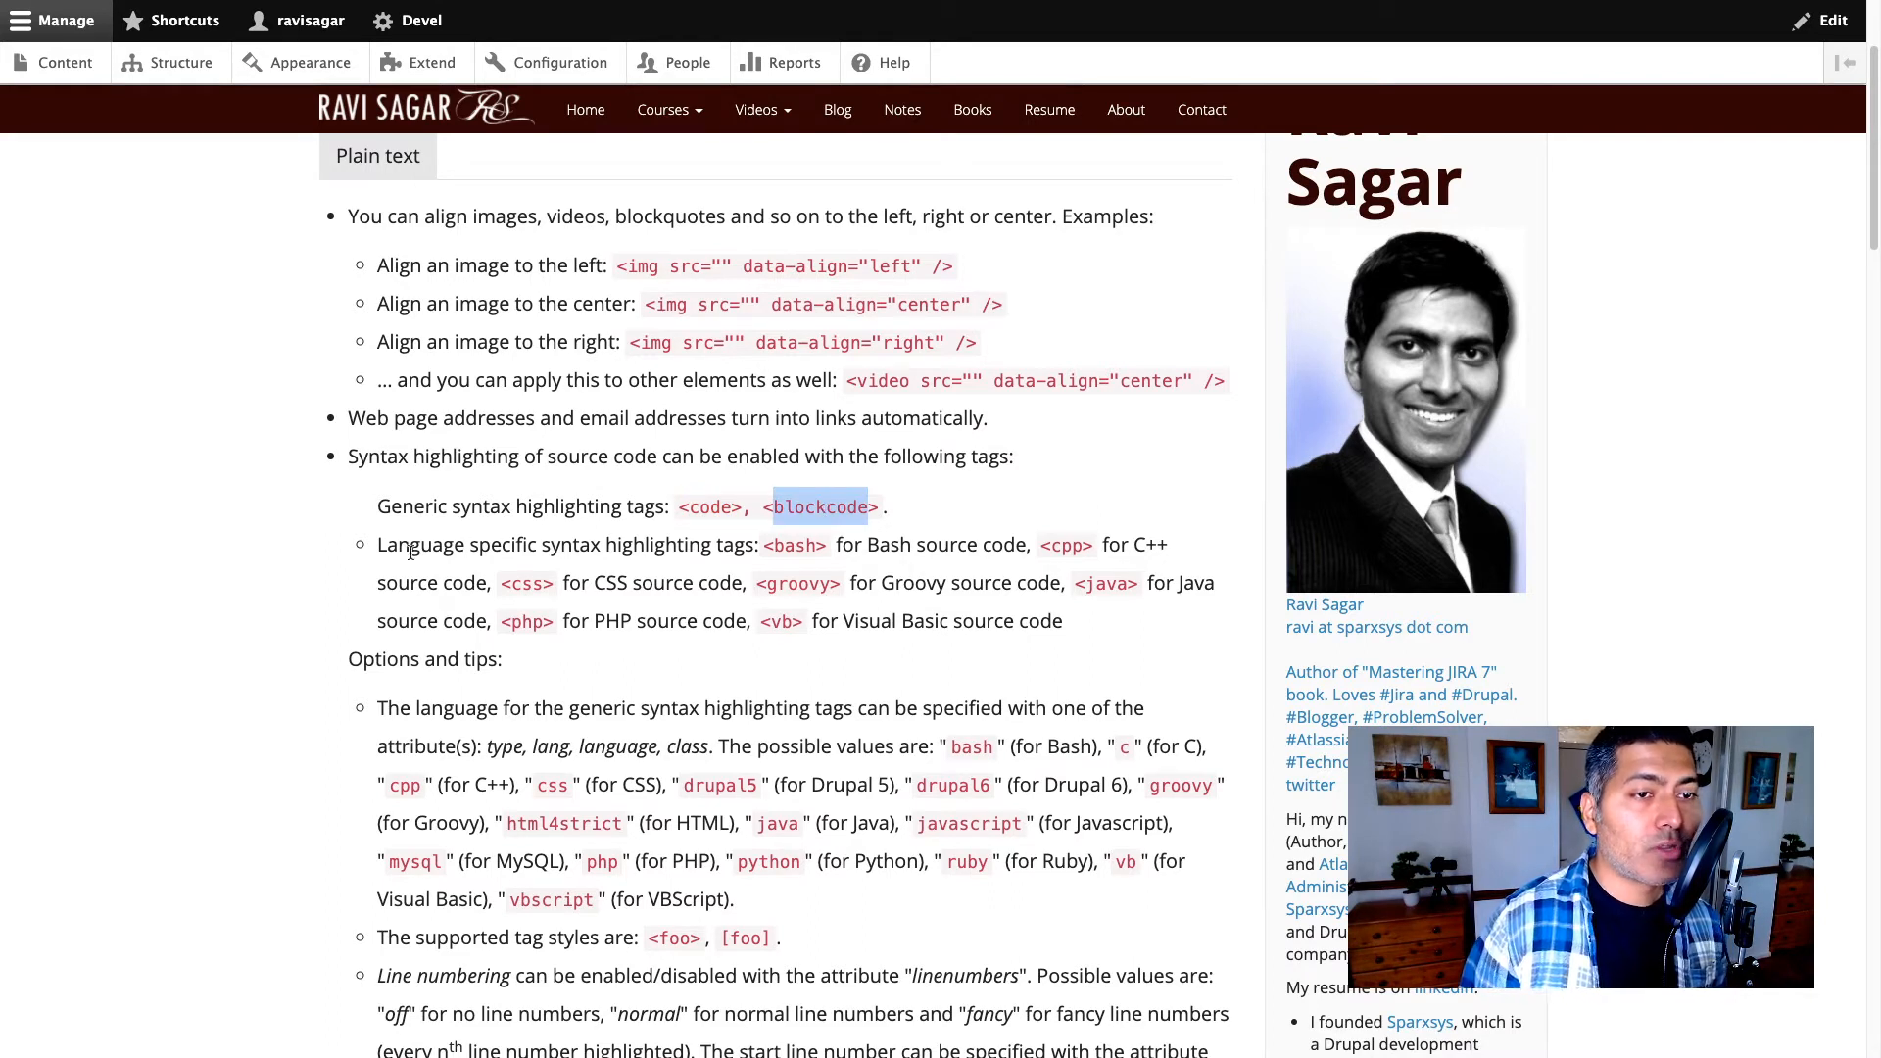
- Read the language-specific syntax highlighting tags in the compose tips, such as cpp and groovy
left_click_drag(386, 546, 1123, 612)
double_click(1057, 549)
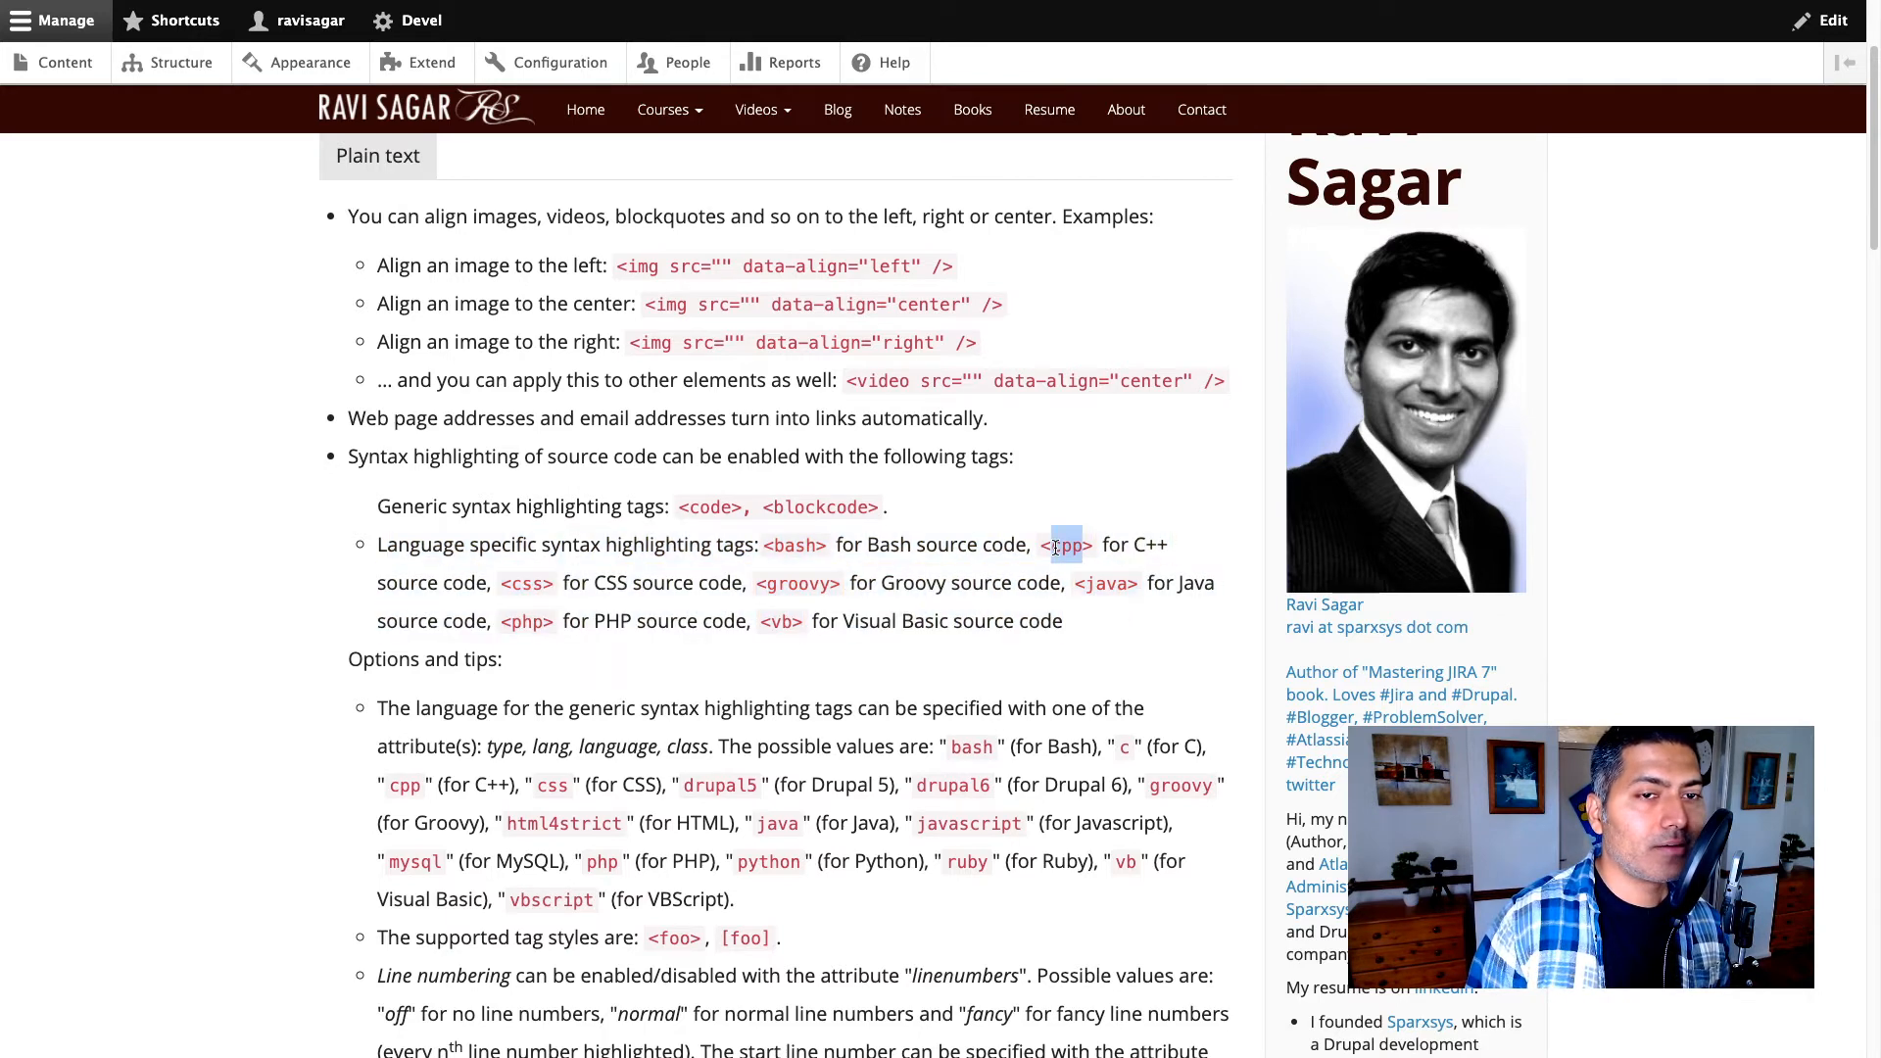
double_click(792, 585)
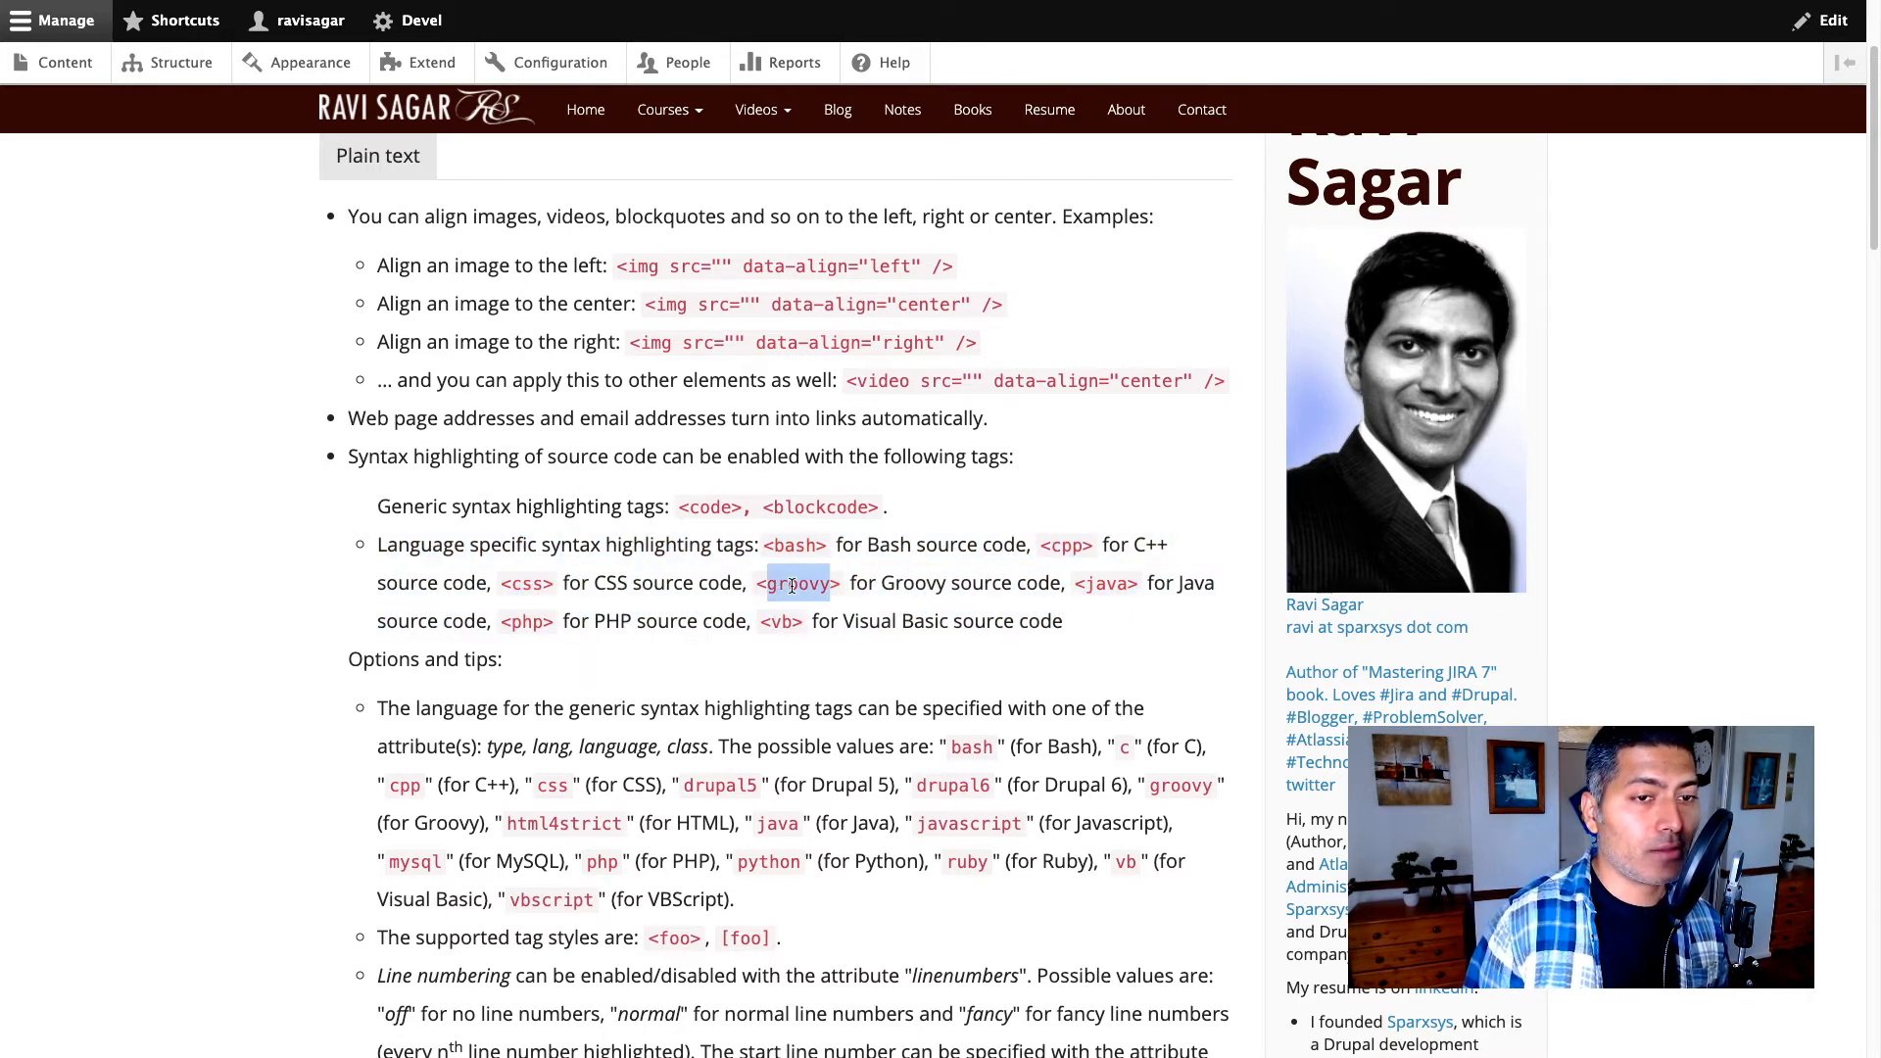
scroll(792, 585, "down", 1)
scroll(769, 592, "up", 4)
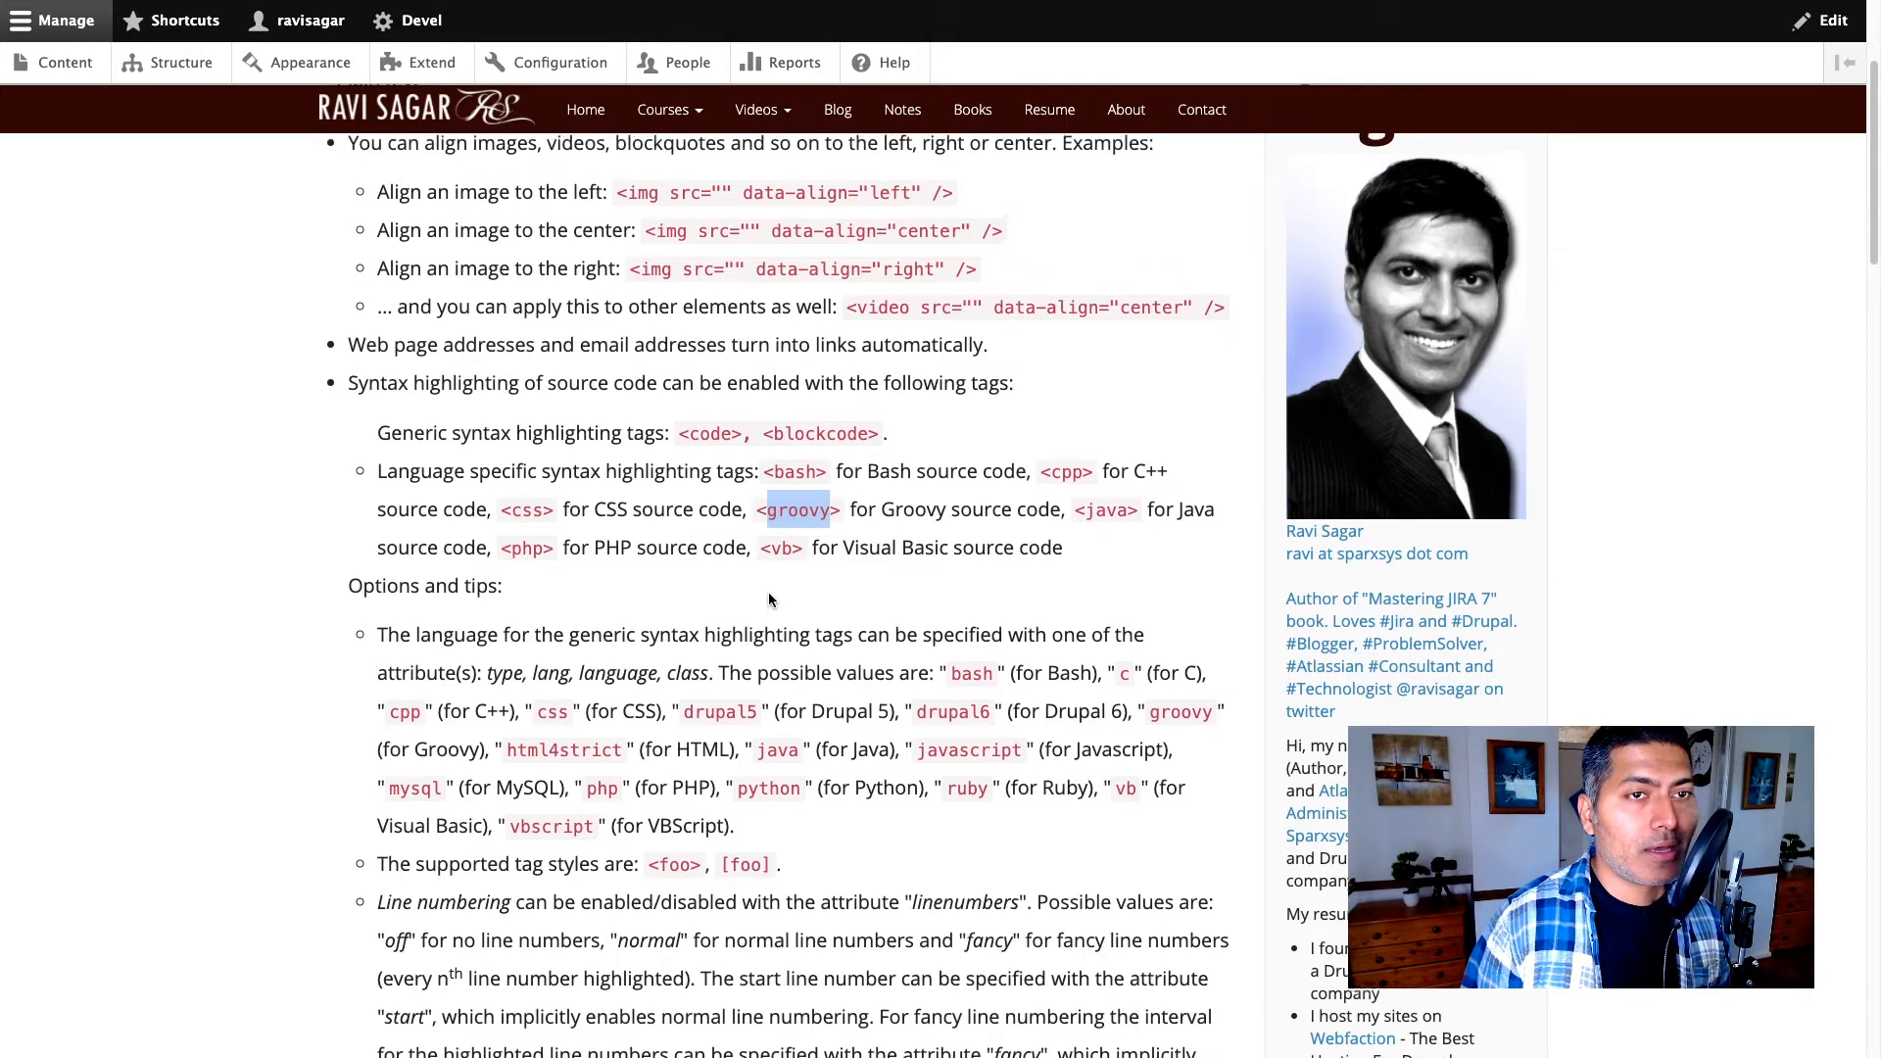
- Open the site's text formats and editors configuration and go to the list of formats
left_click(558, 71)
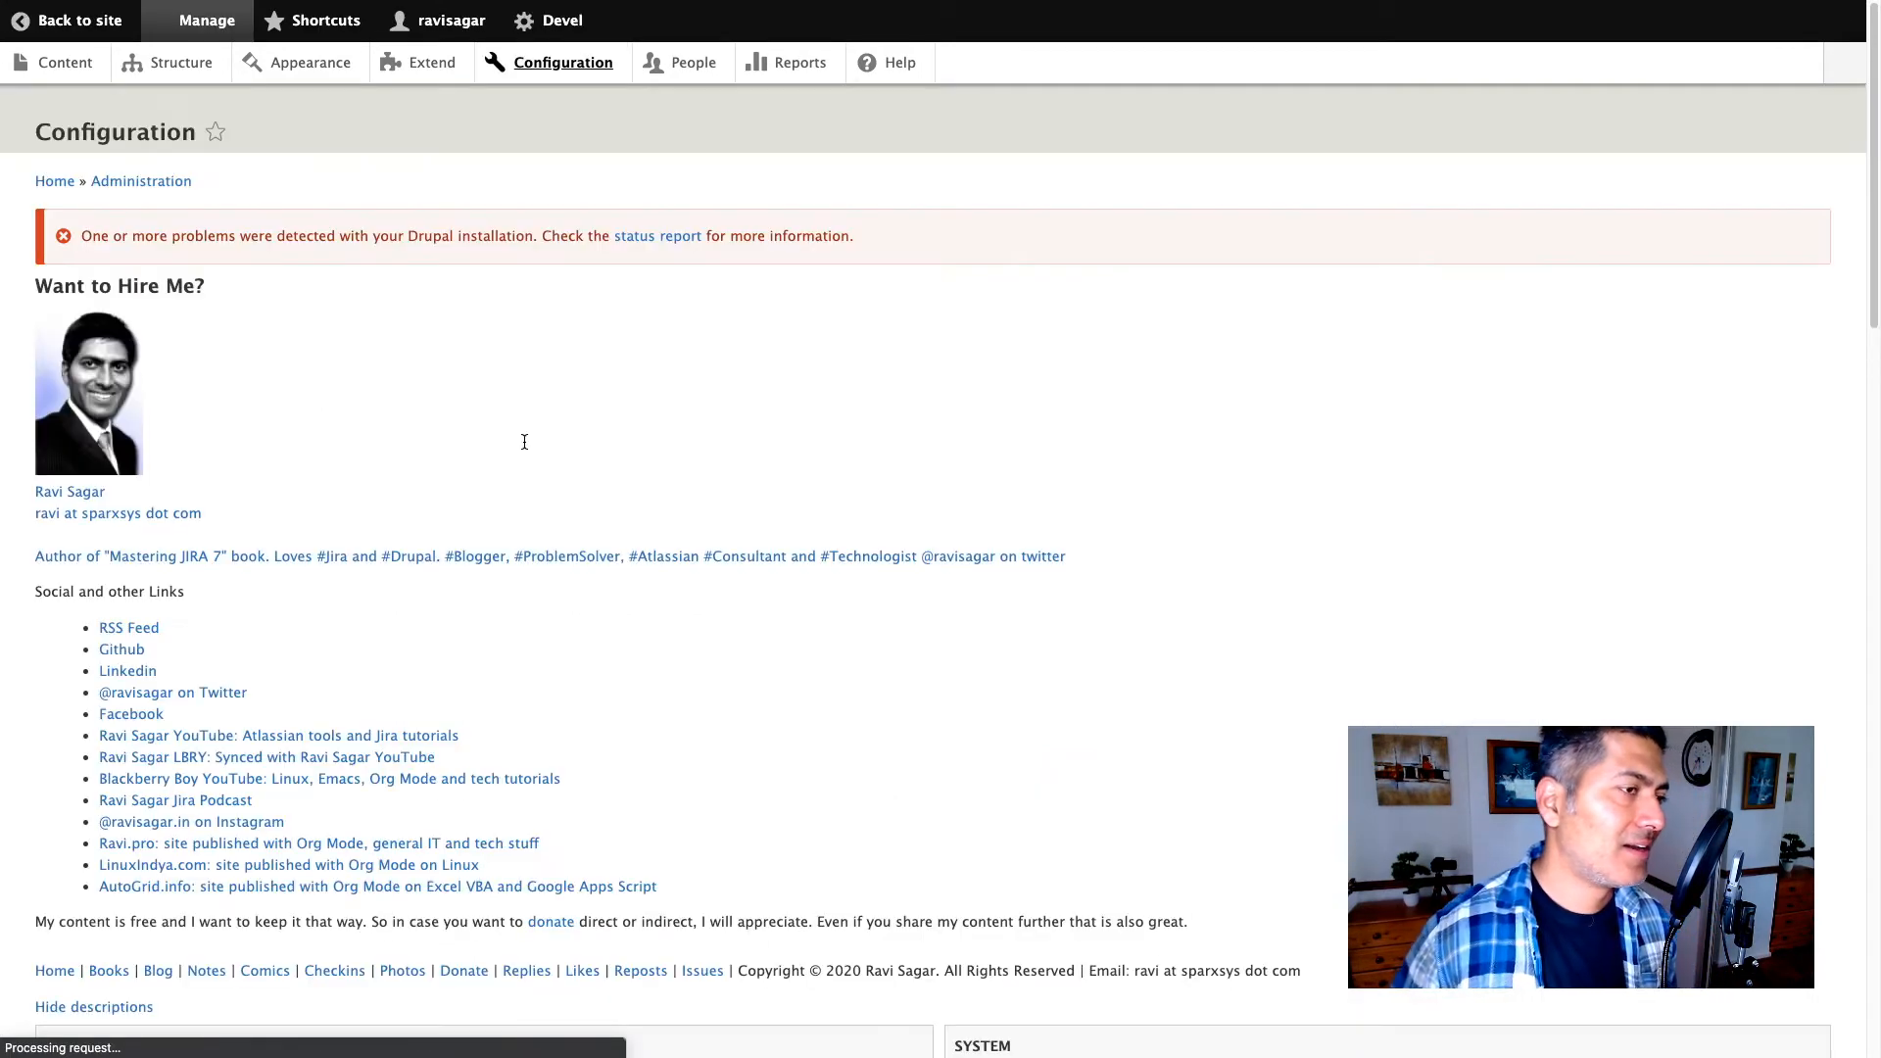
scroll(519, 446, "down", 7)
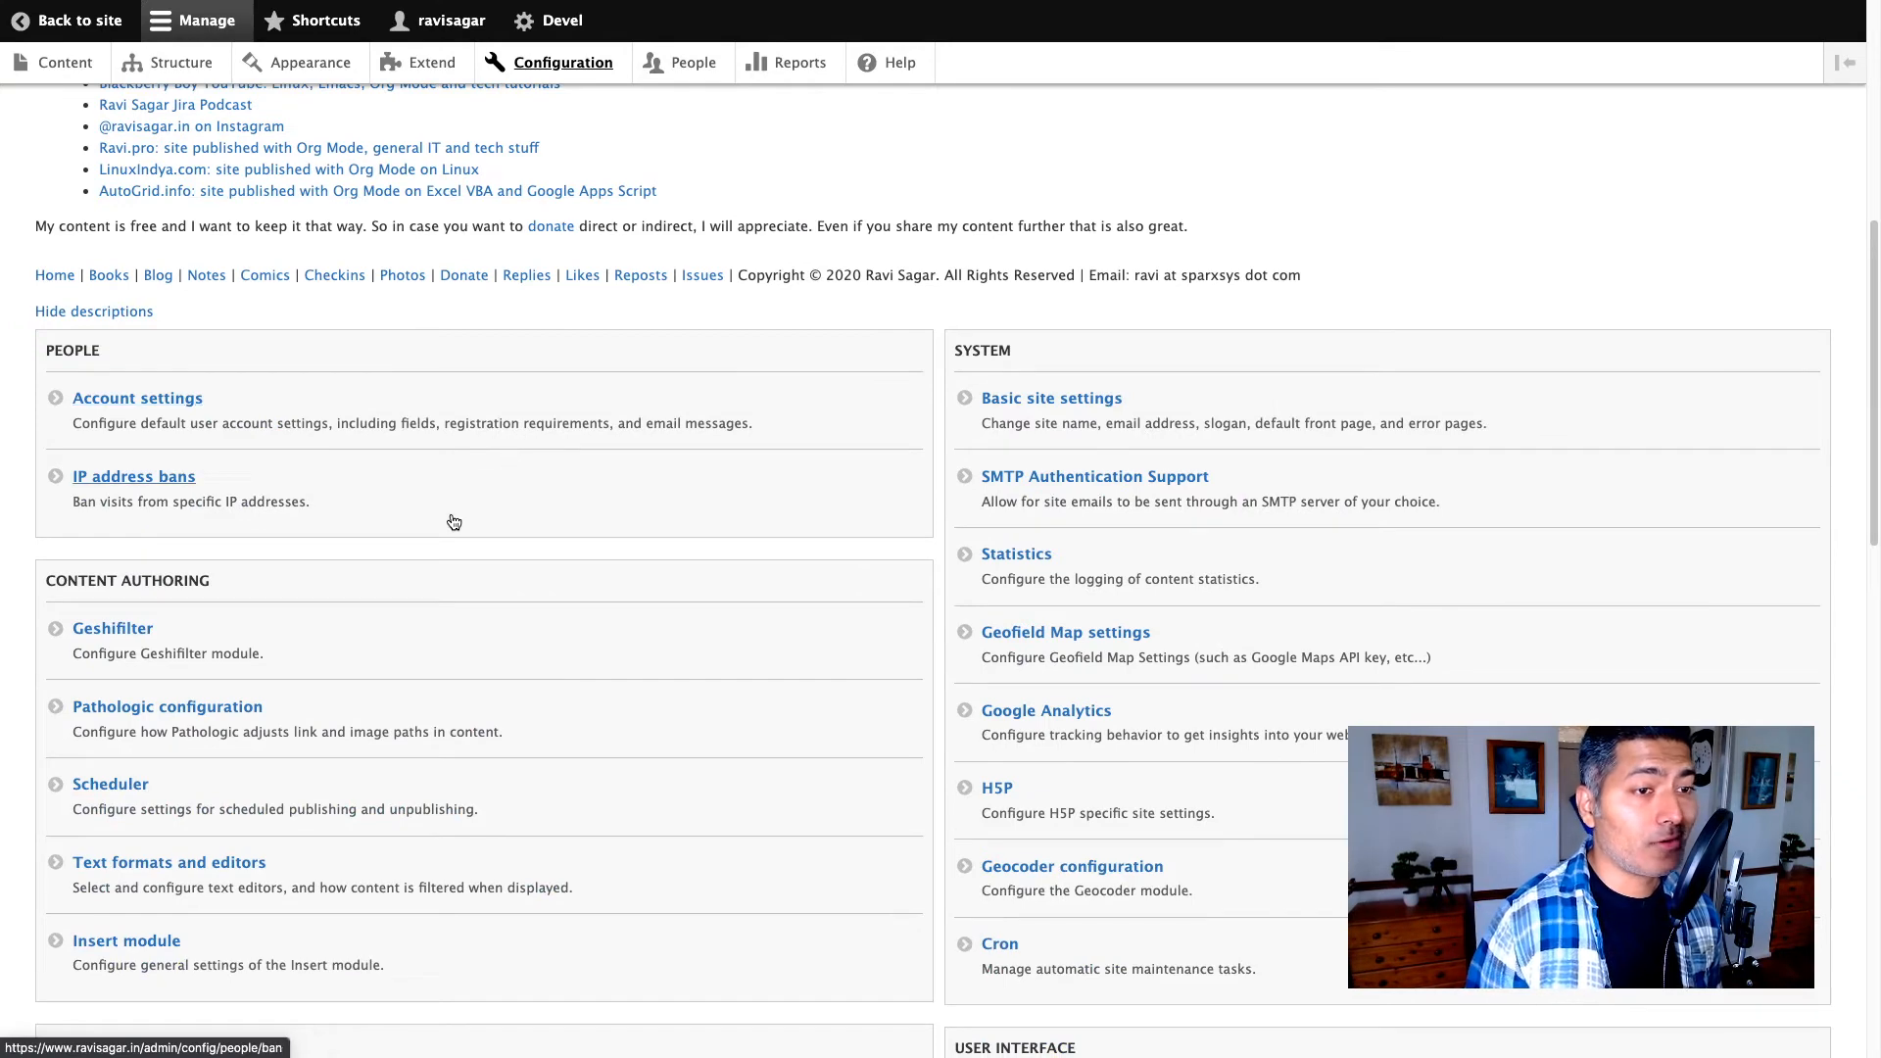
left_click(165, 864)
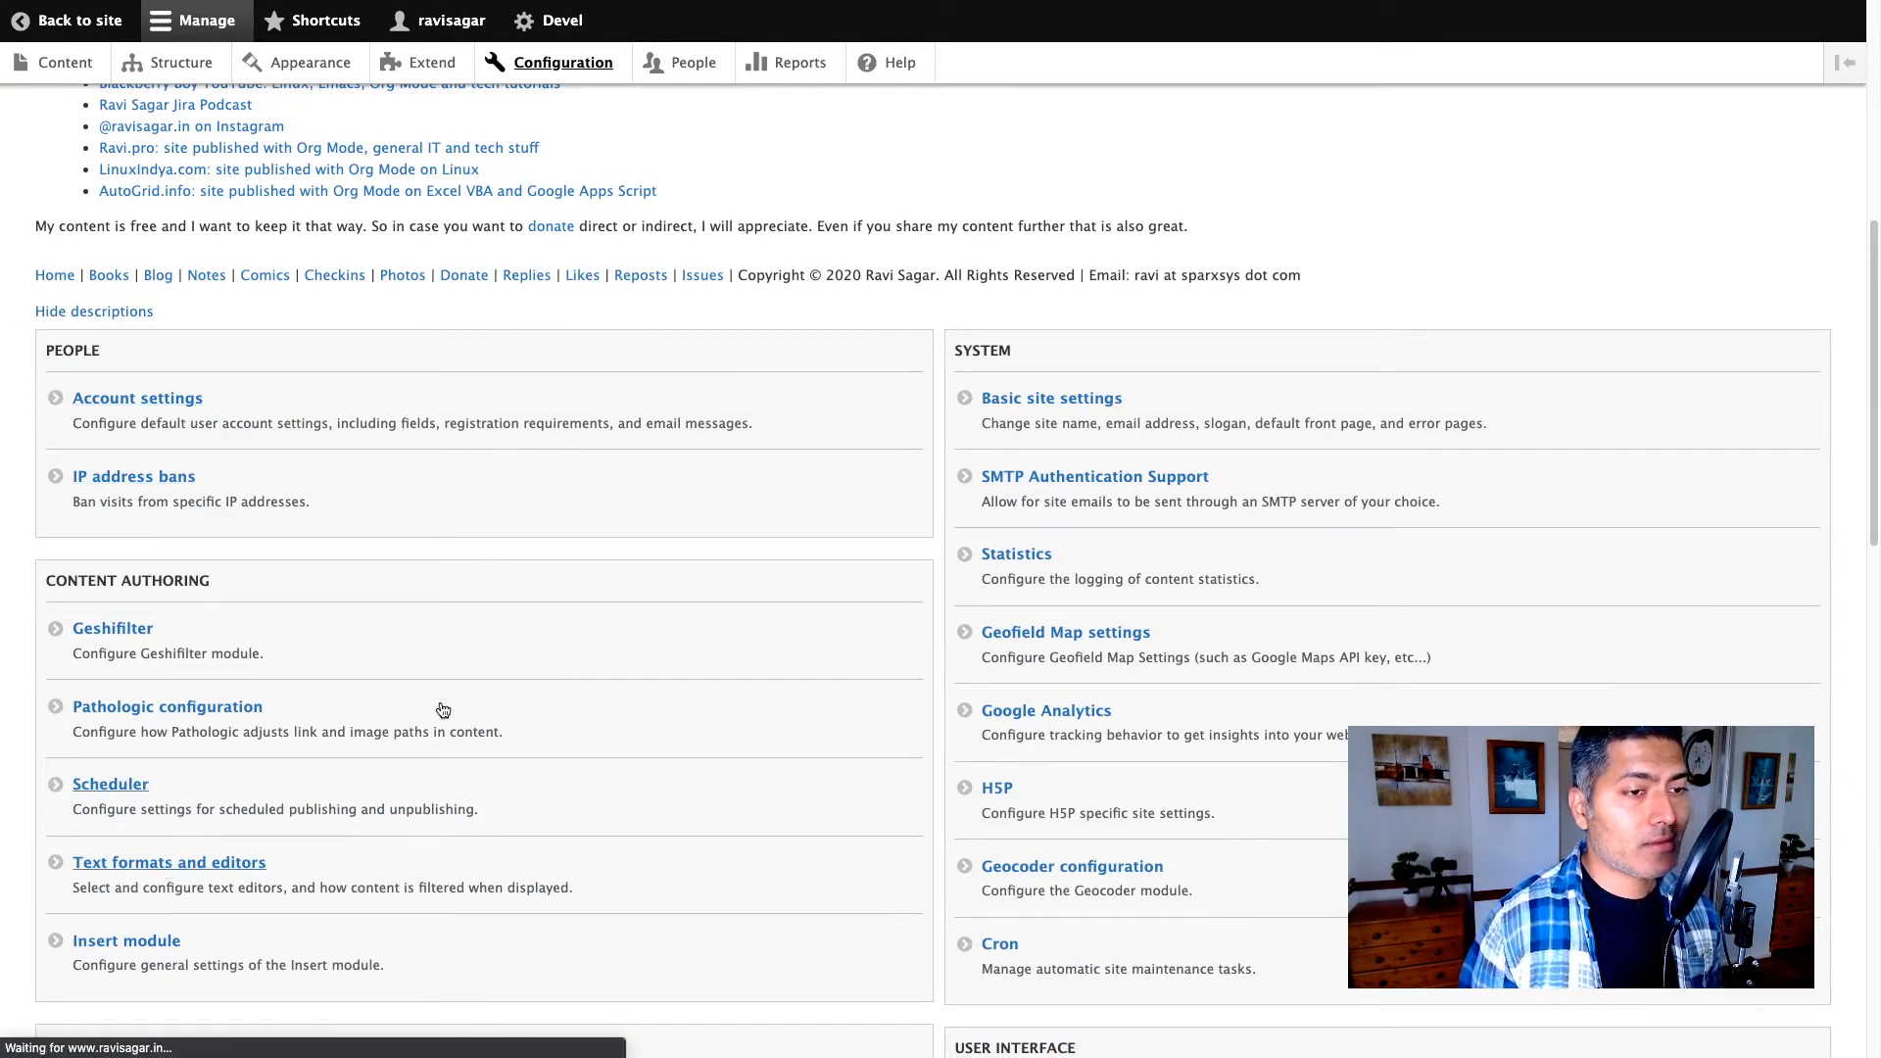
scroll(439, 702, "down", 7)
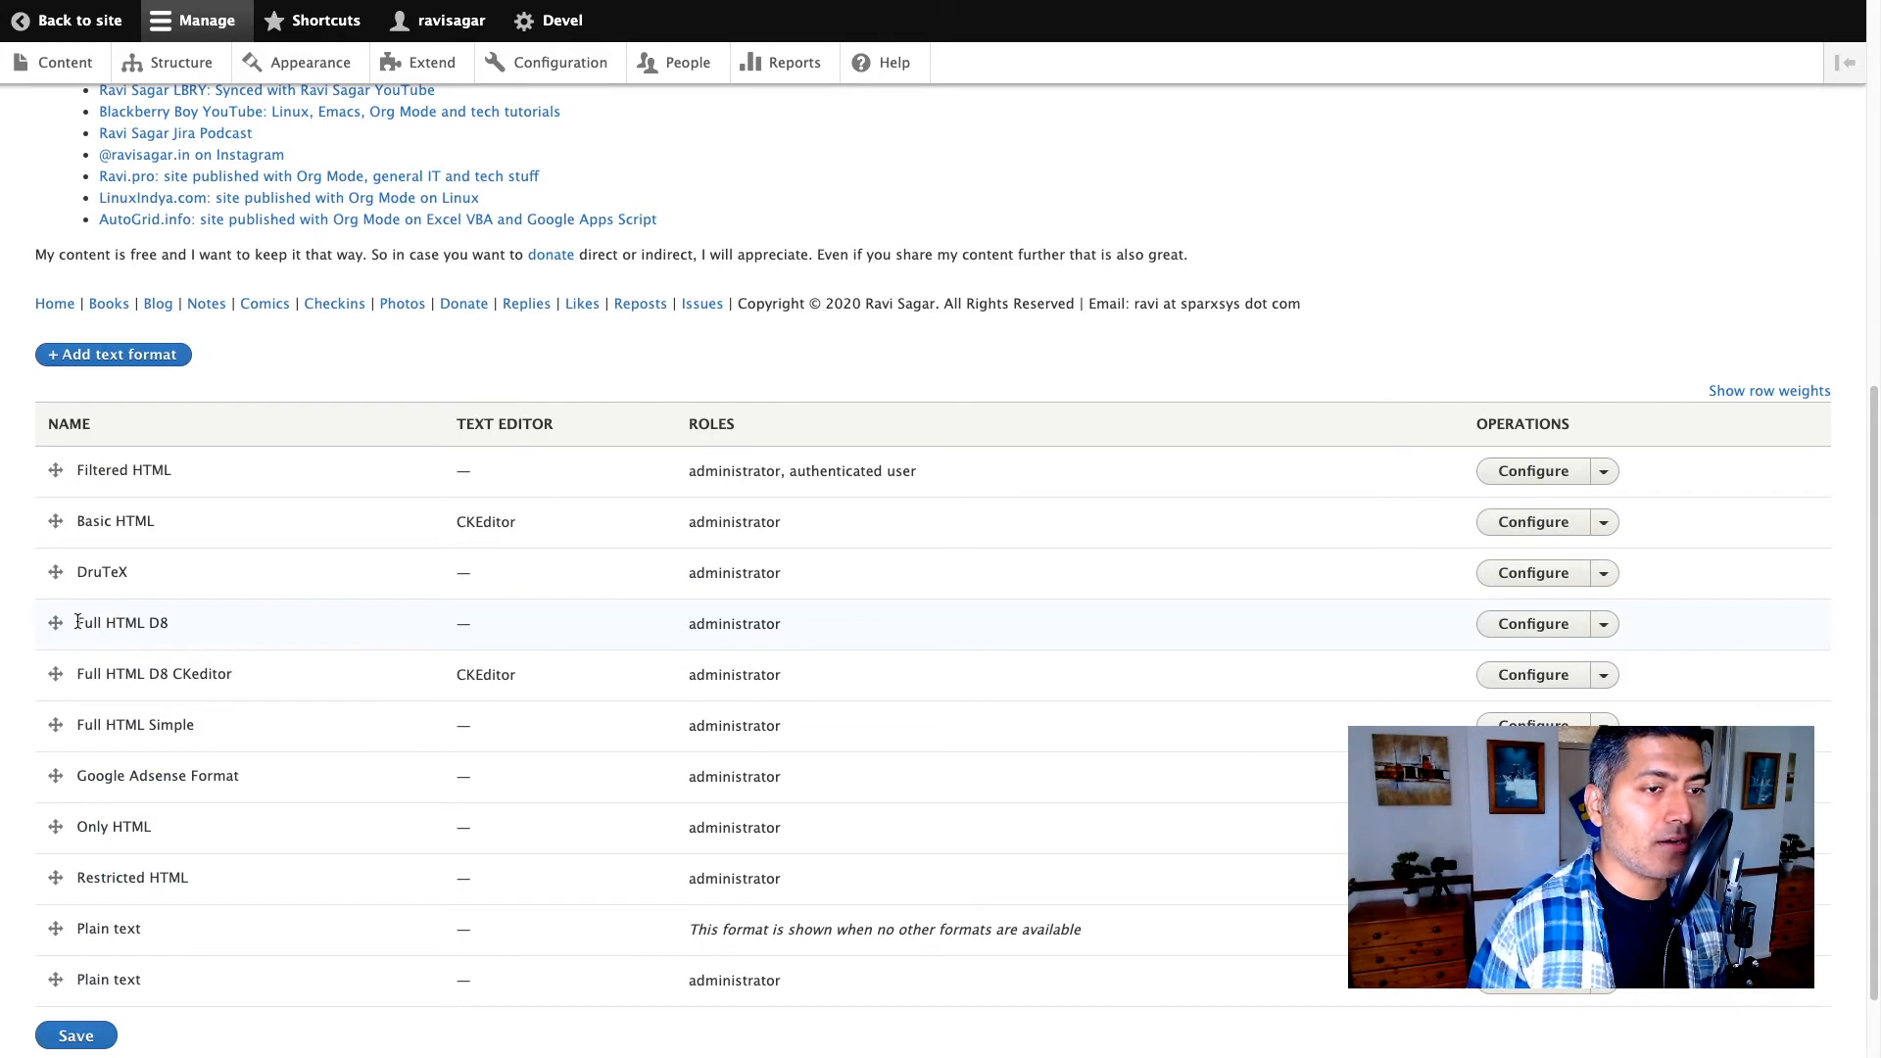
- Open the configuration of the Full HTML D8 text format and go to its enabled filters
left_click_drag(79, 621, 180, 625)
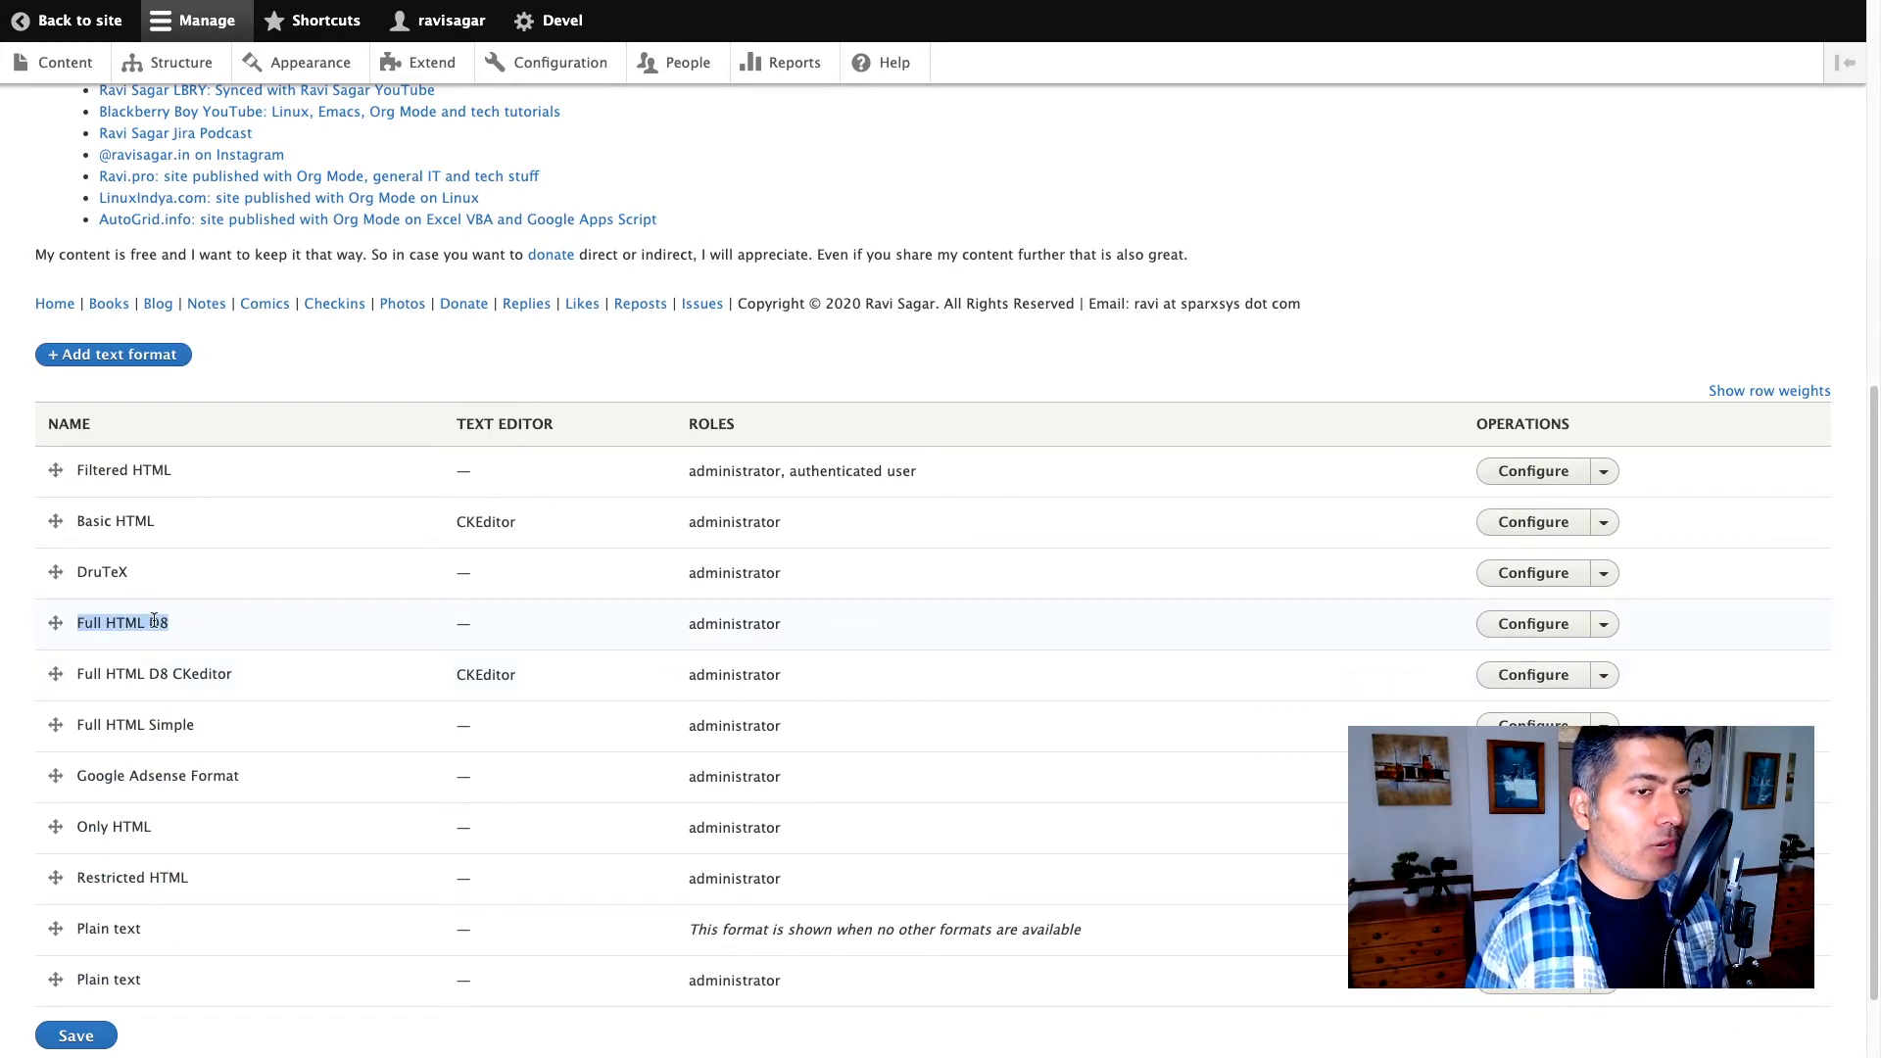
left_click(1612, 626)
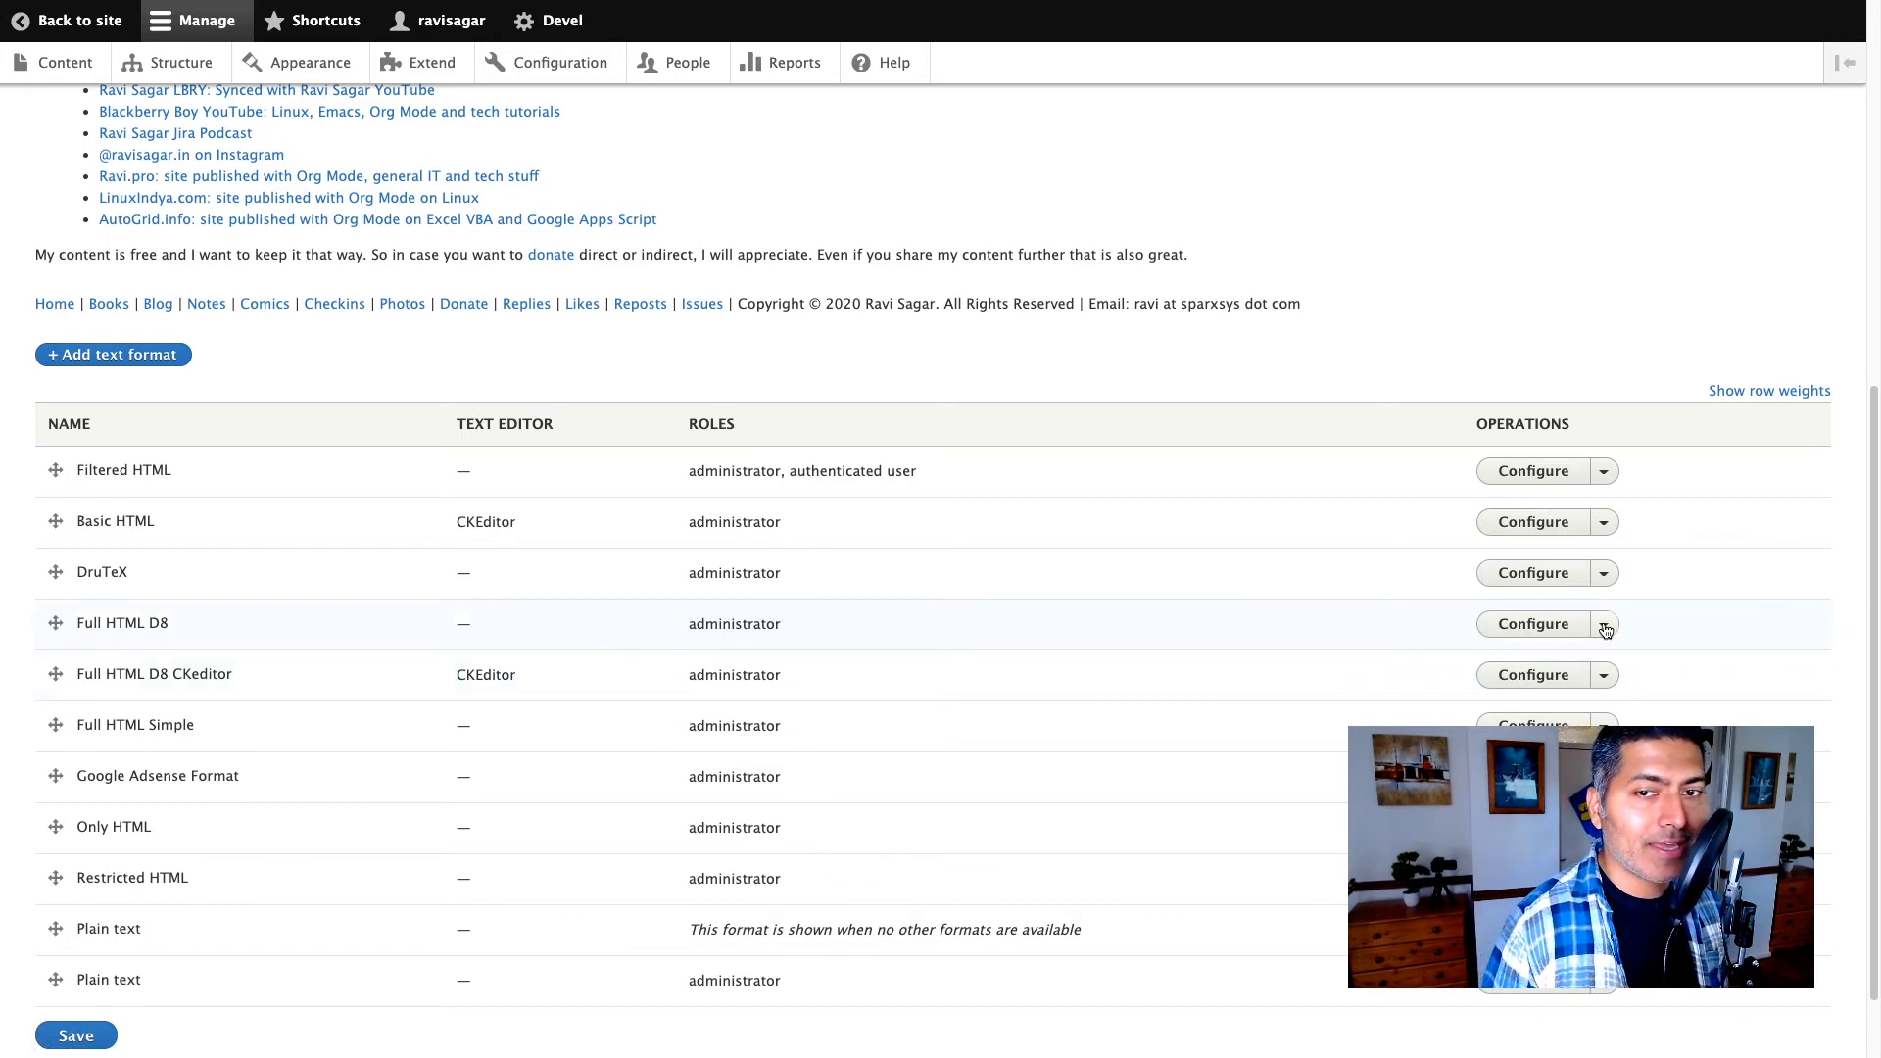
left_click(1545, 635)
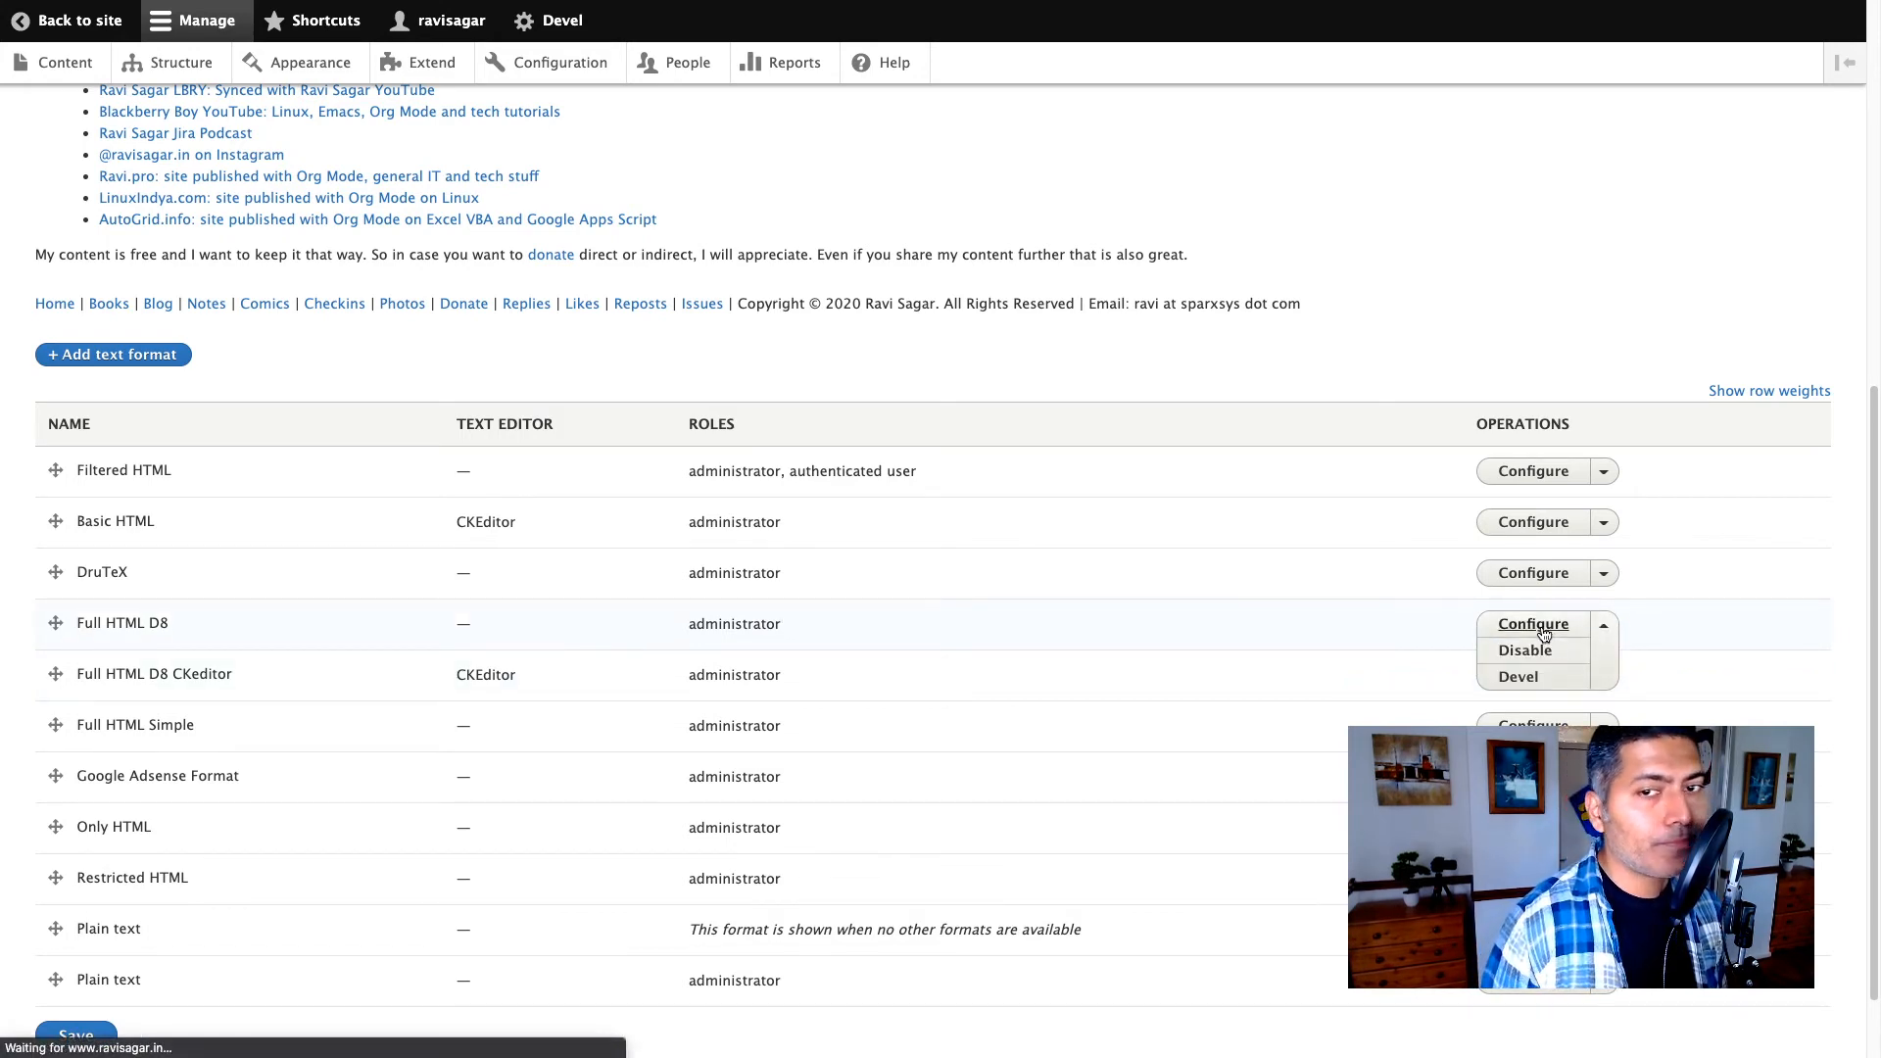
scroll(876, 640, "down", 2)
scroll(876, 641, "down", 9)
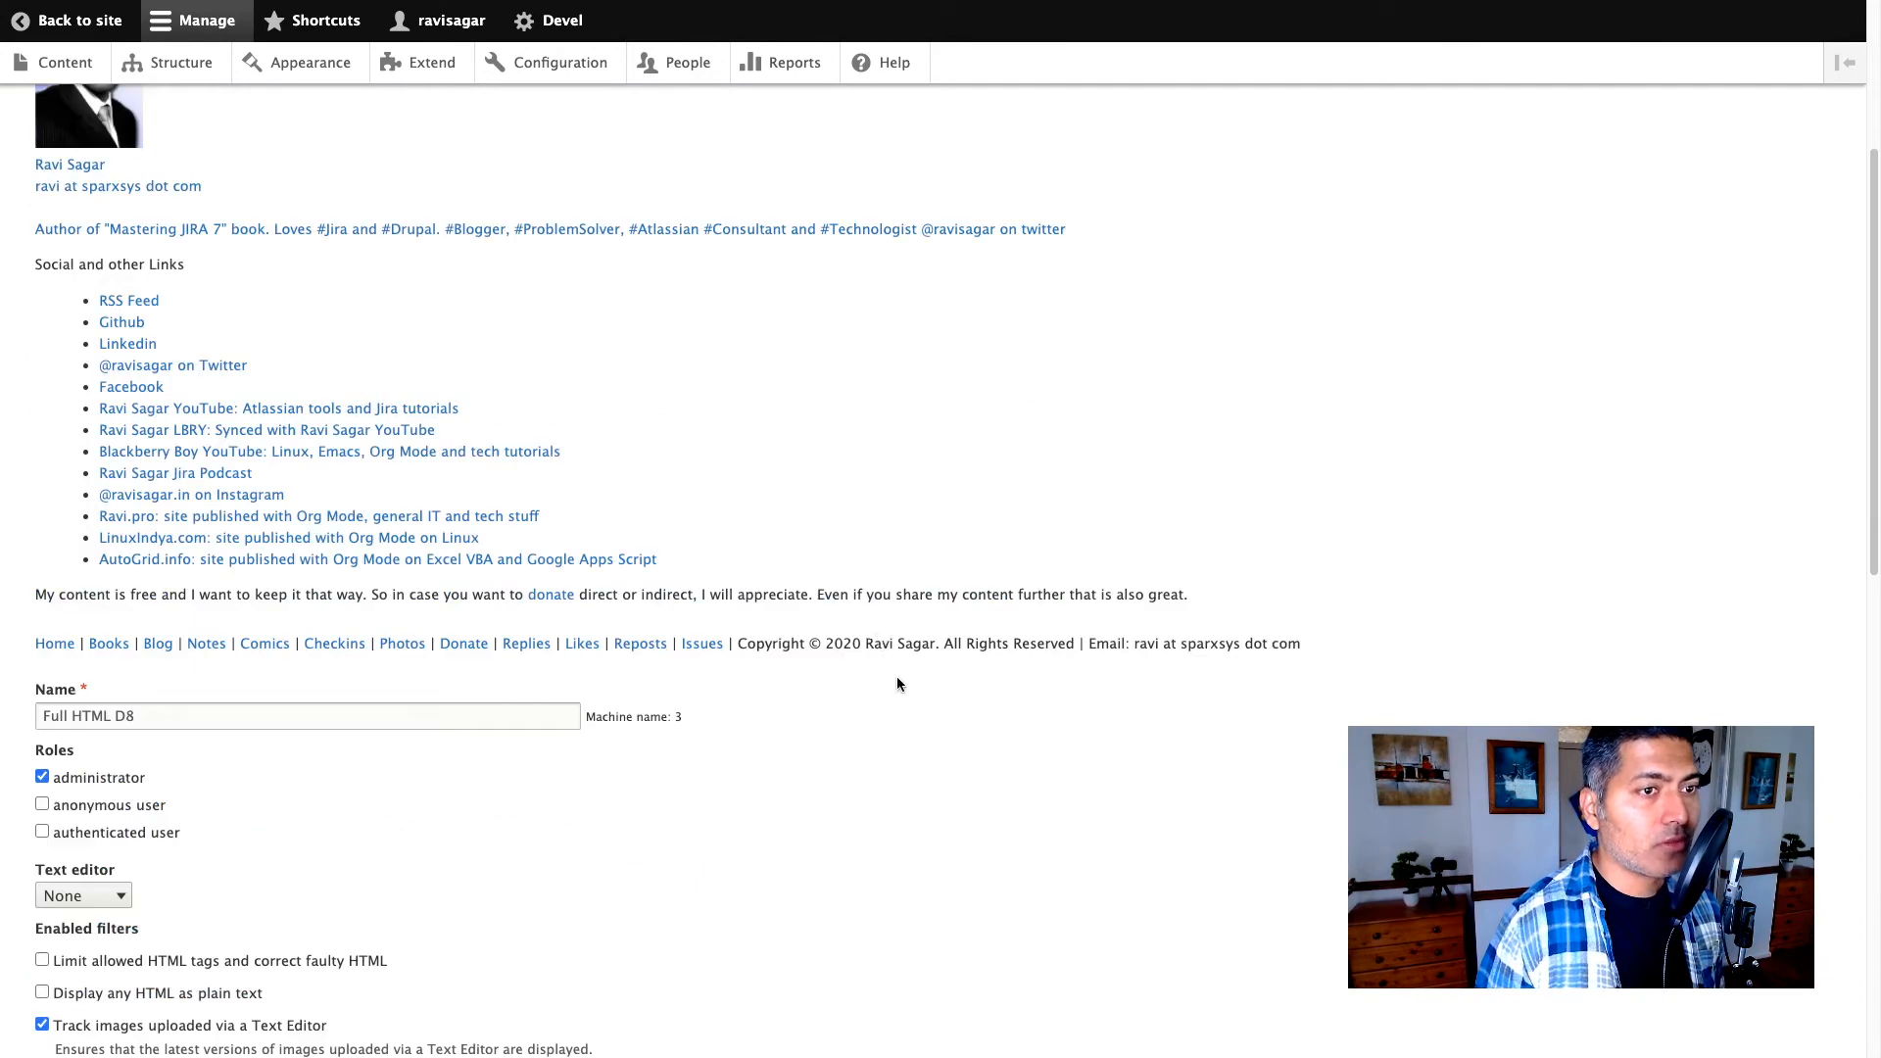
- Review the enabled filters and processing order of the Full HTML D8 format, then show its GeSHi filter settings
scroll(878, 658, "up", 4)
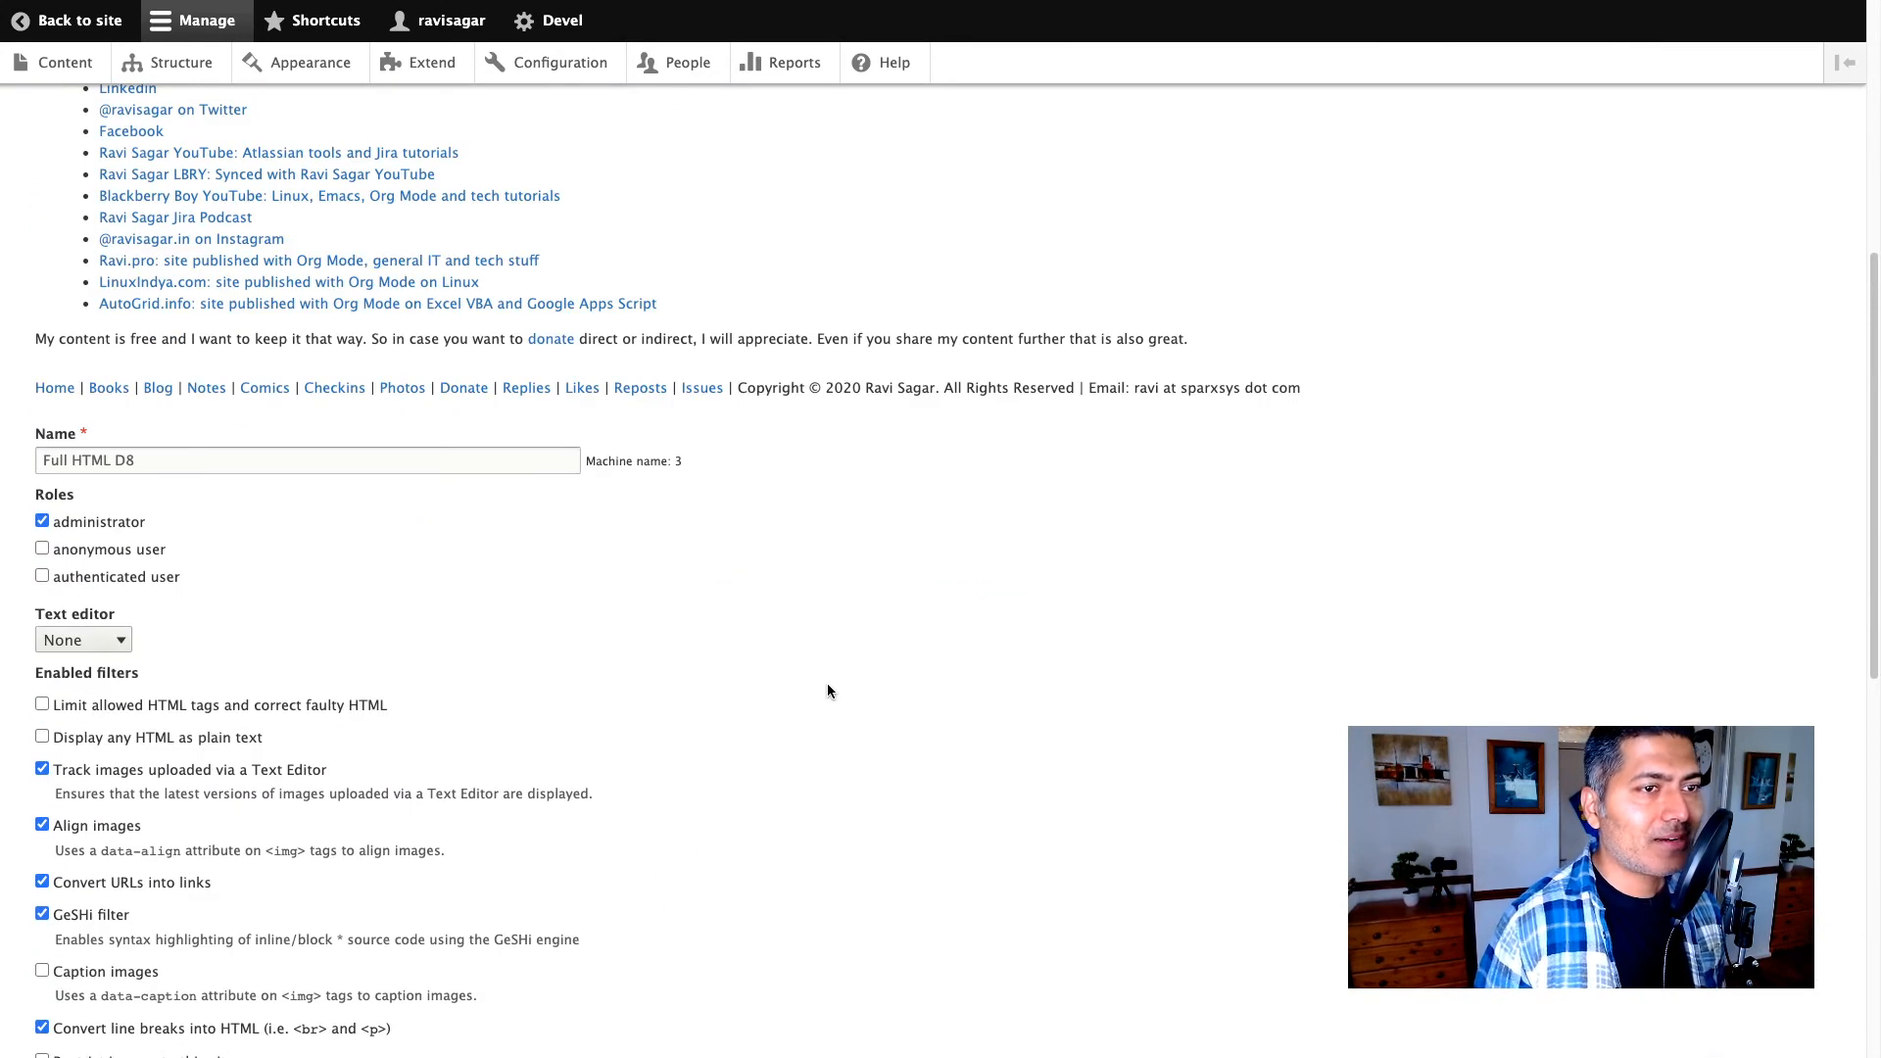
scroll(809, 686, "up", 6)
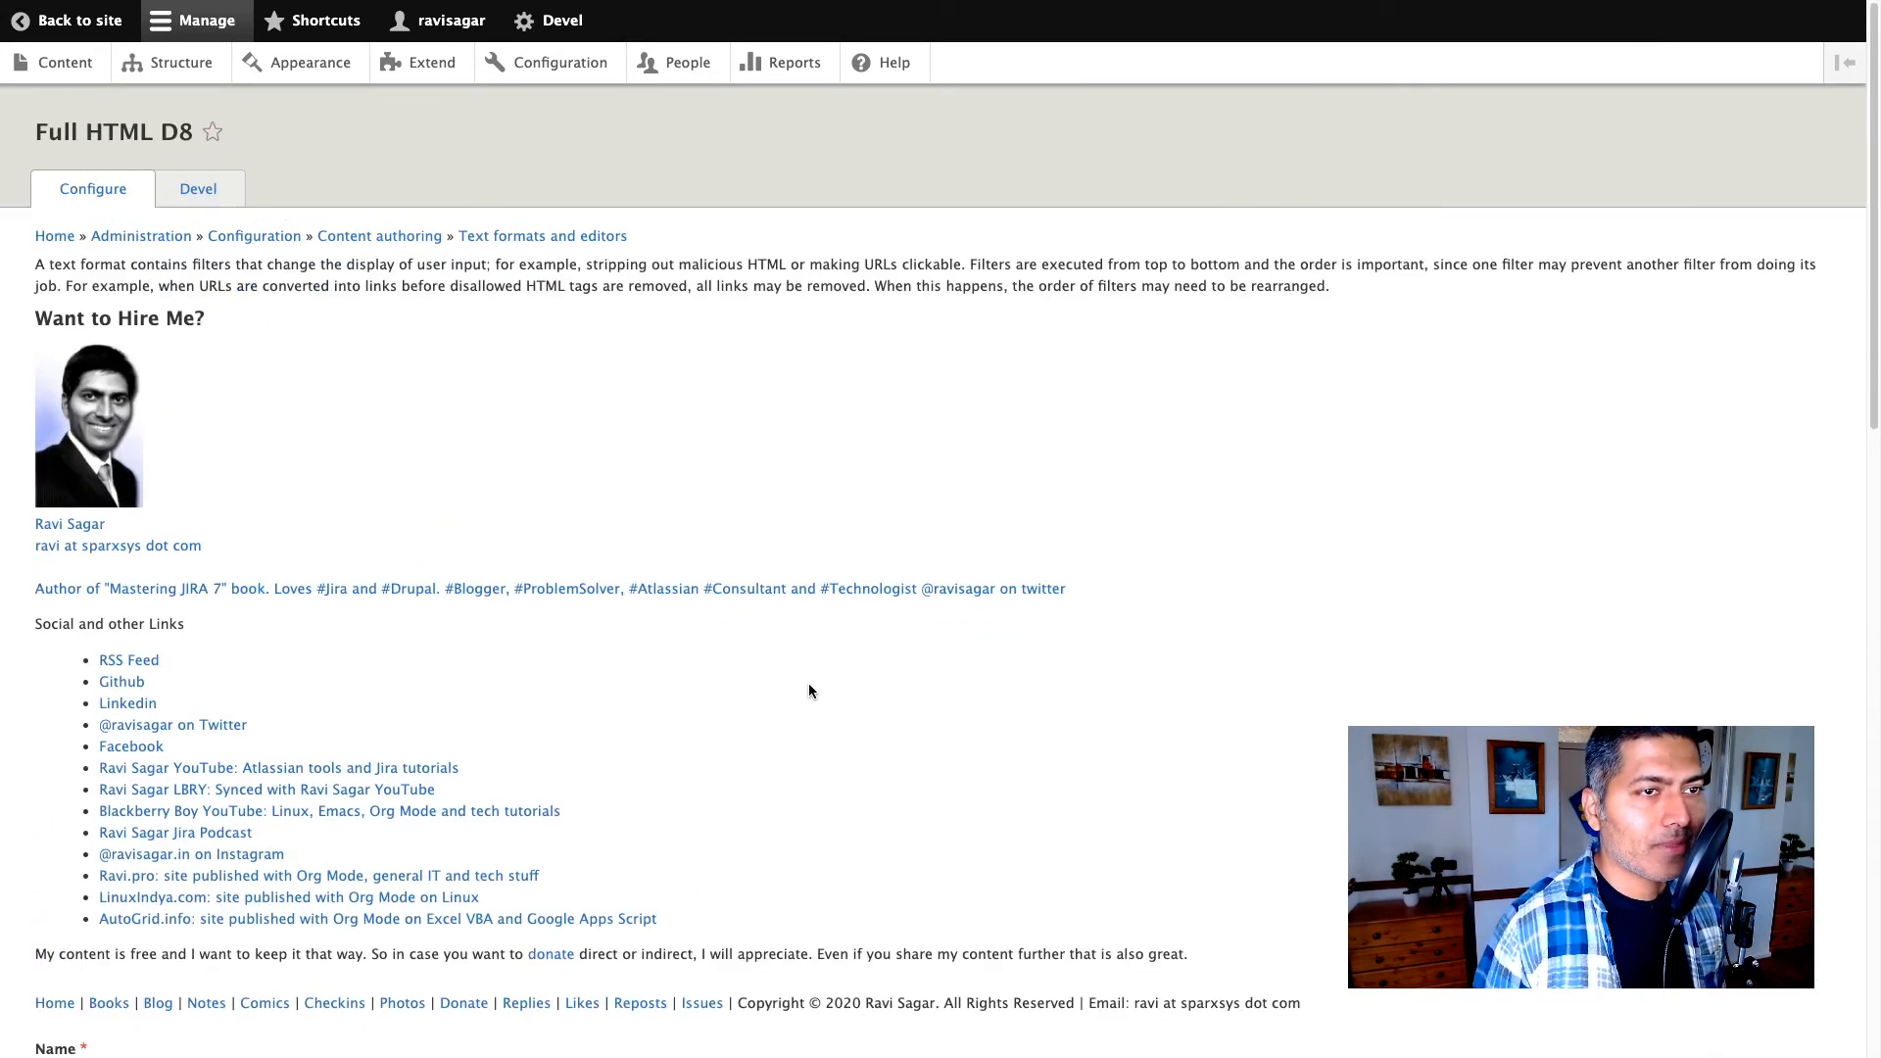
scroll(808, 684, "down", 9)
scroll(849, 670, "down", 5)
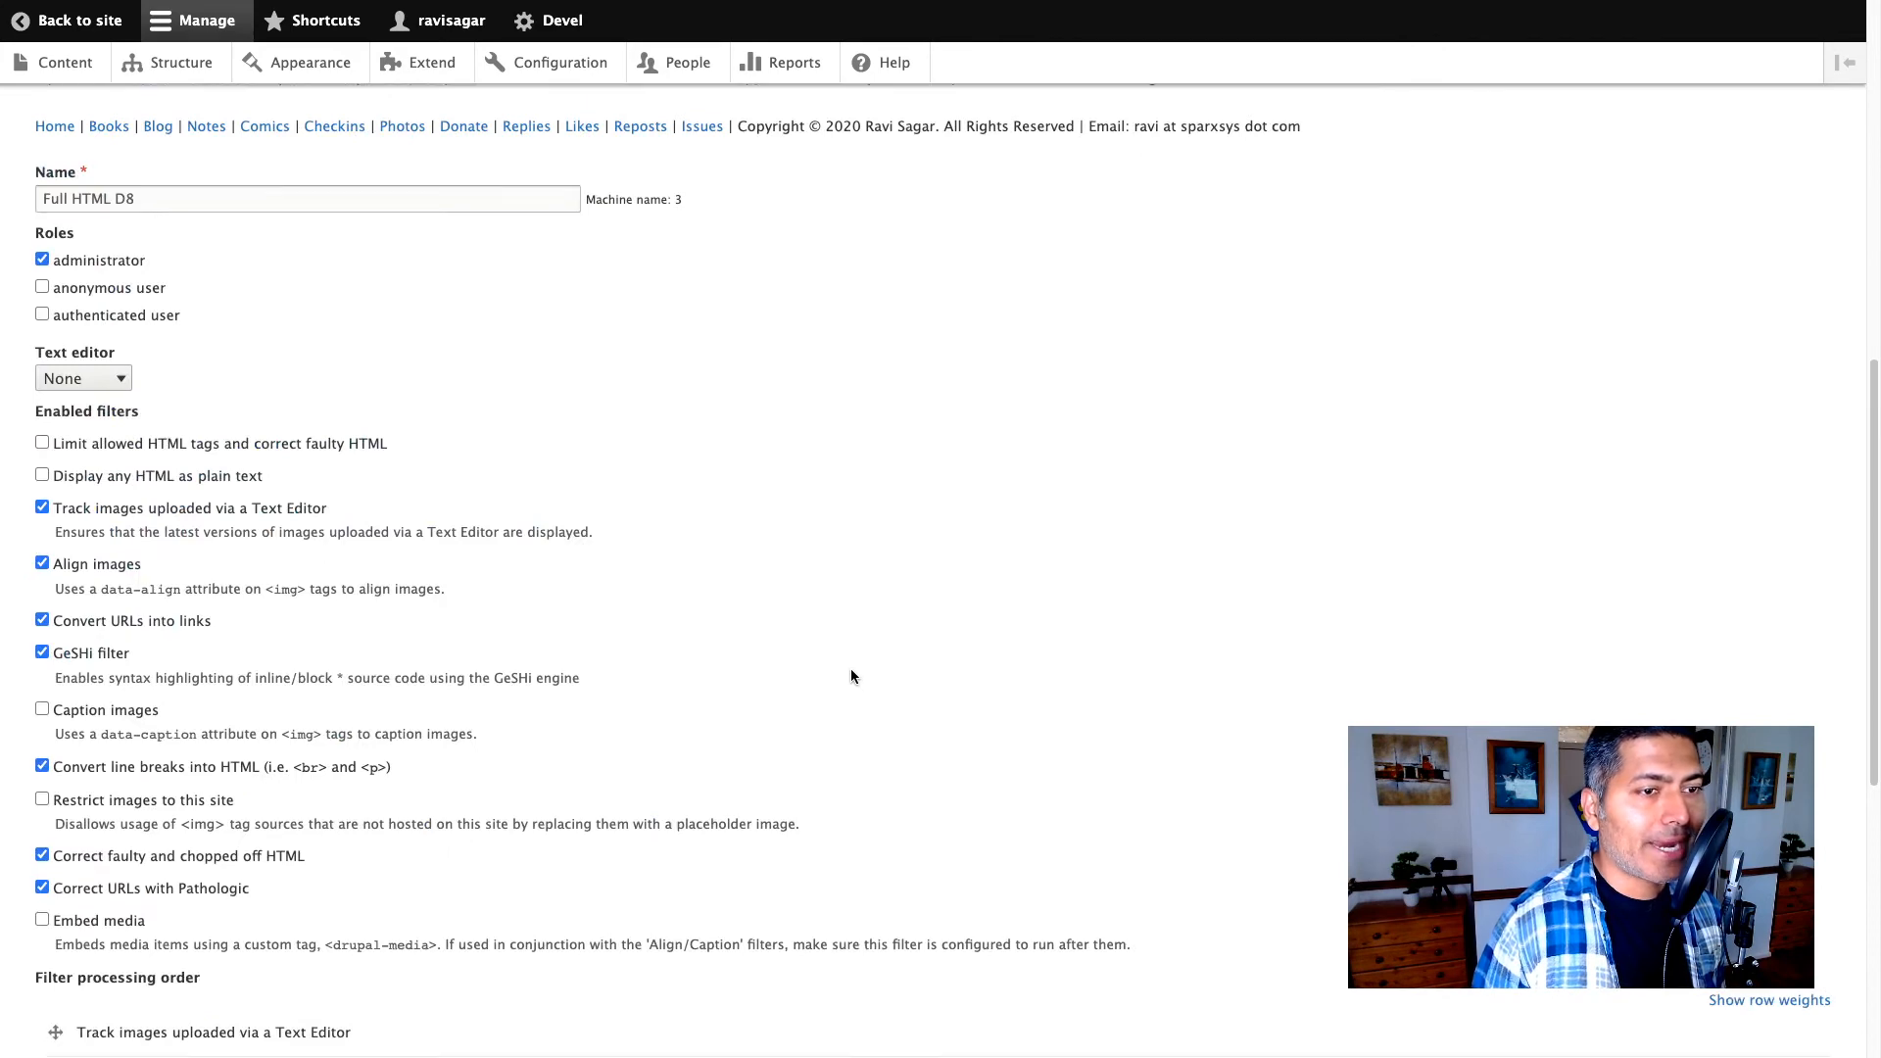
scroll(324, 718, "down", 3)
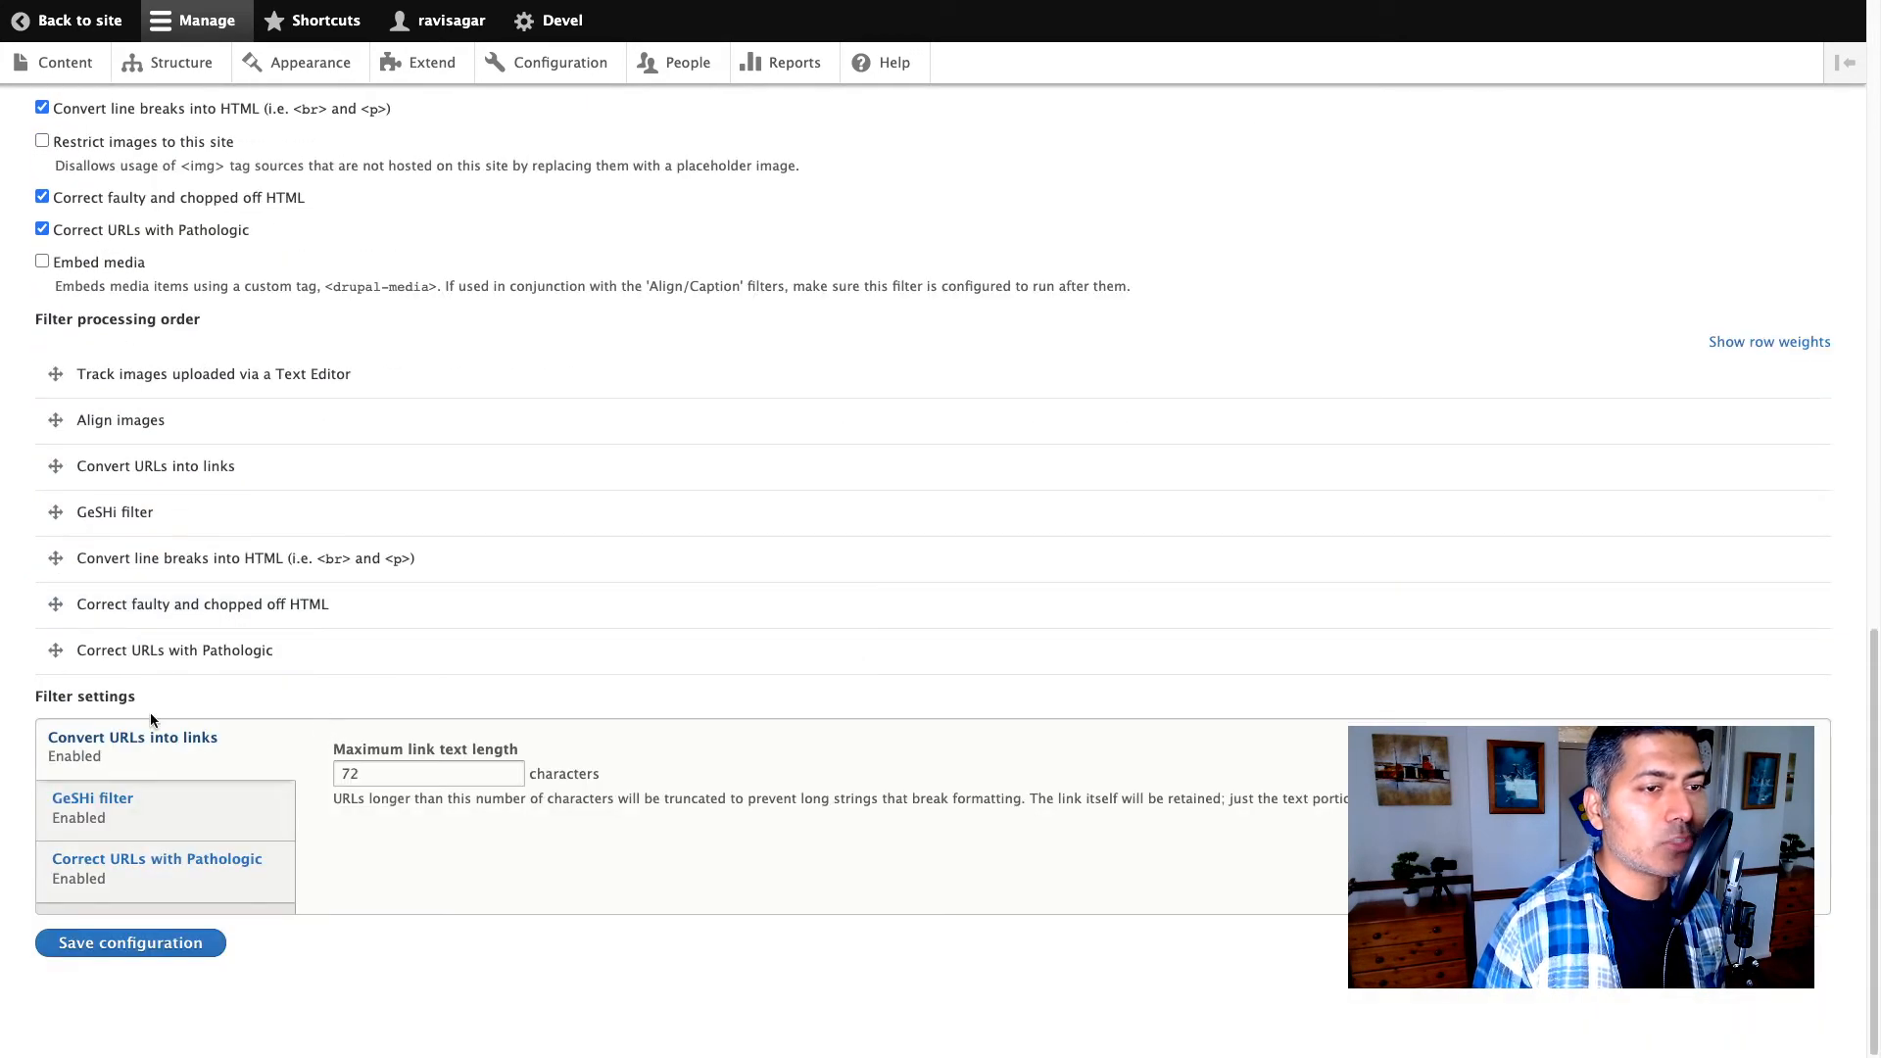
left_click(129, 816)
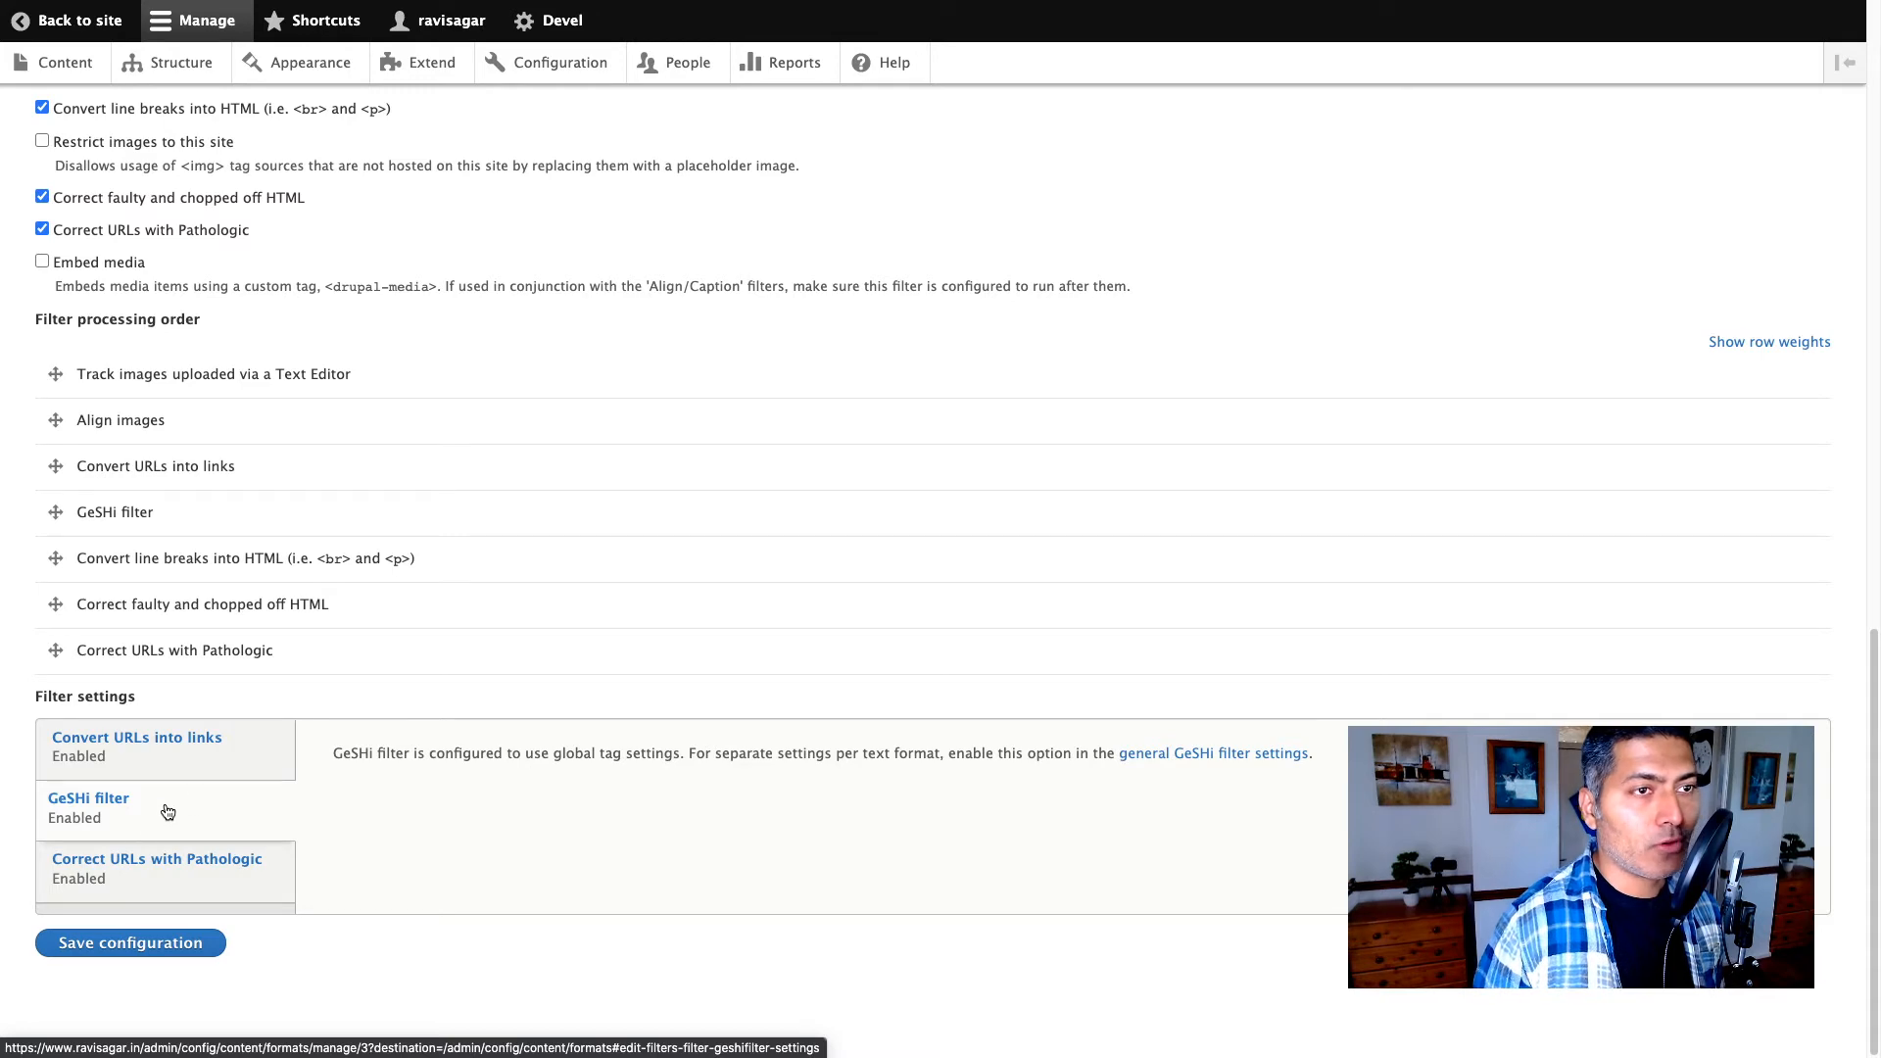
- Return from the administration pages to the site's front page and open the article "Script Variables on ScriptRunner for Jira Cloud"
scroll(144, 828, "up", 3)
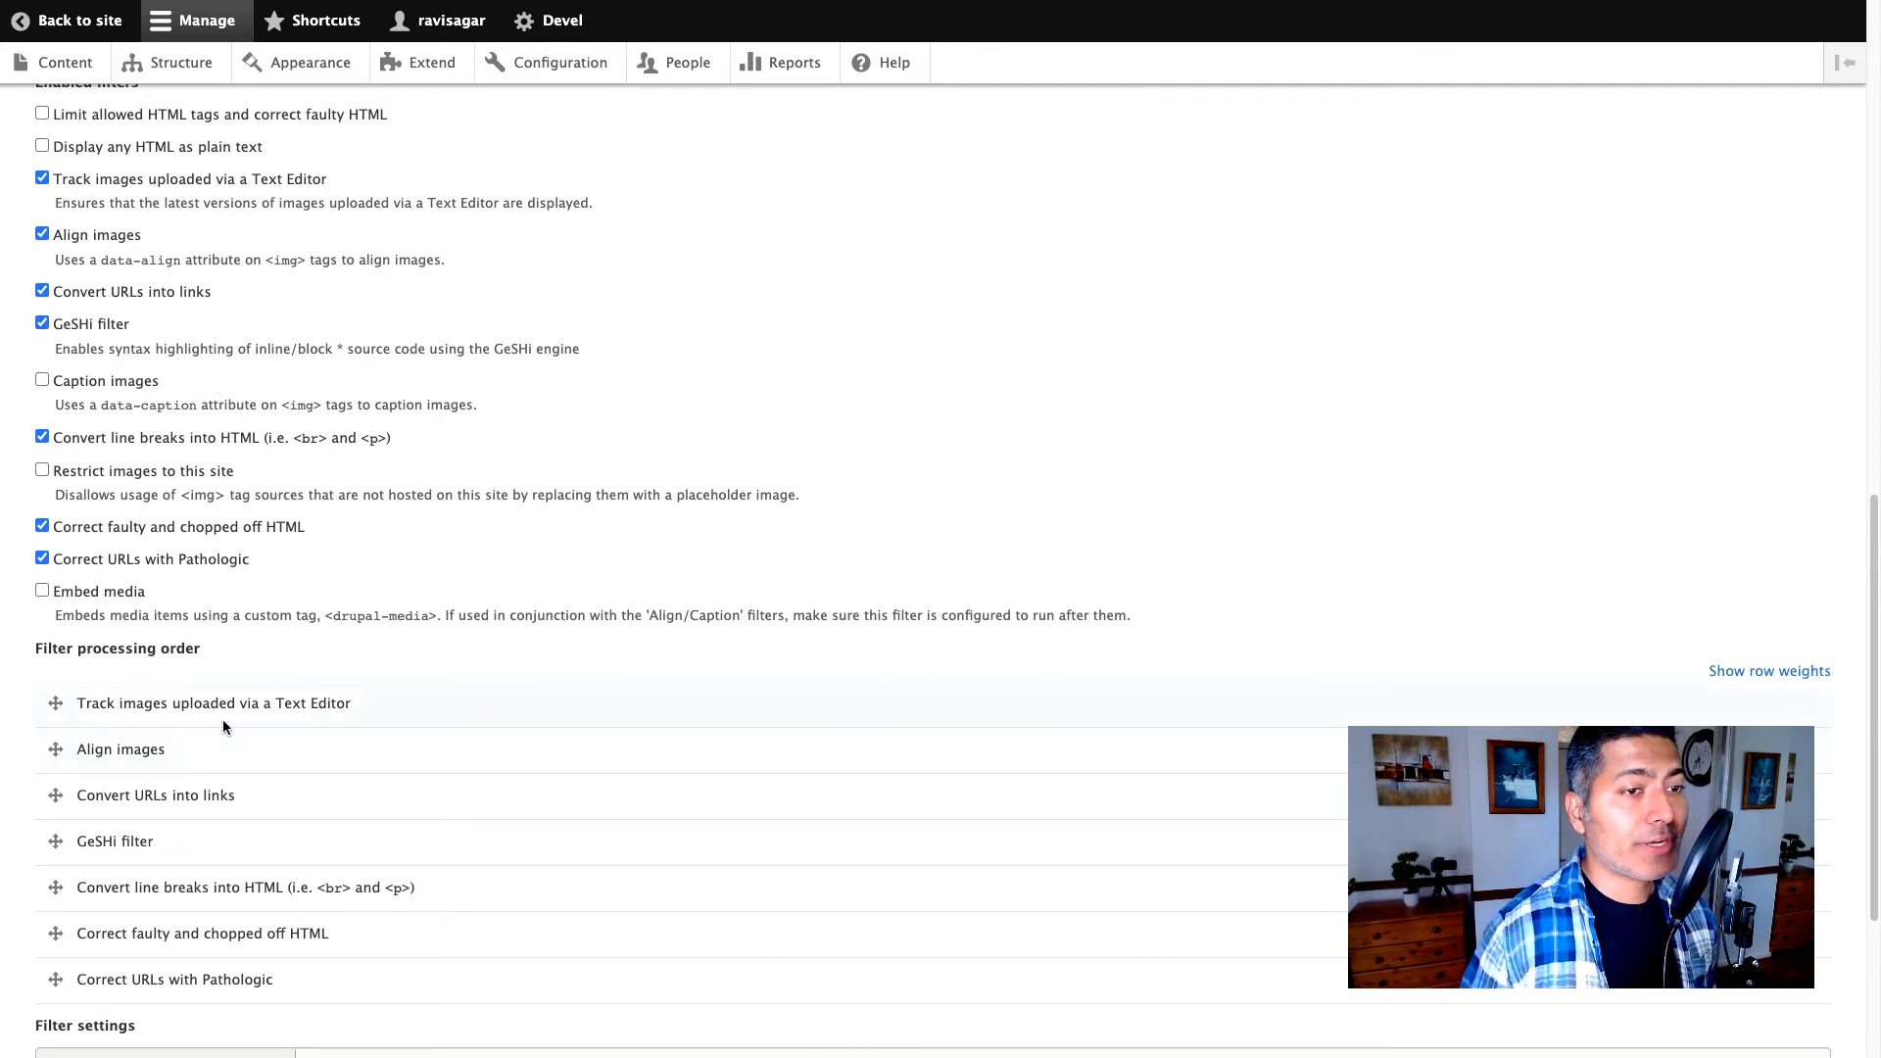
scroll(226, 726, "up", 12)
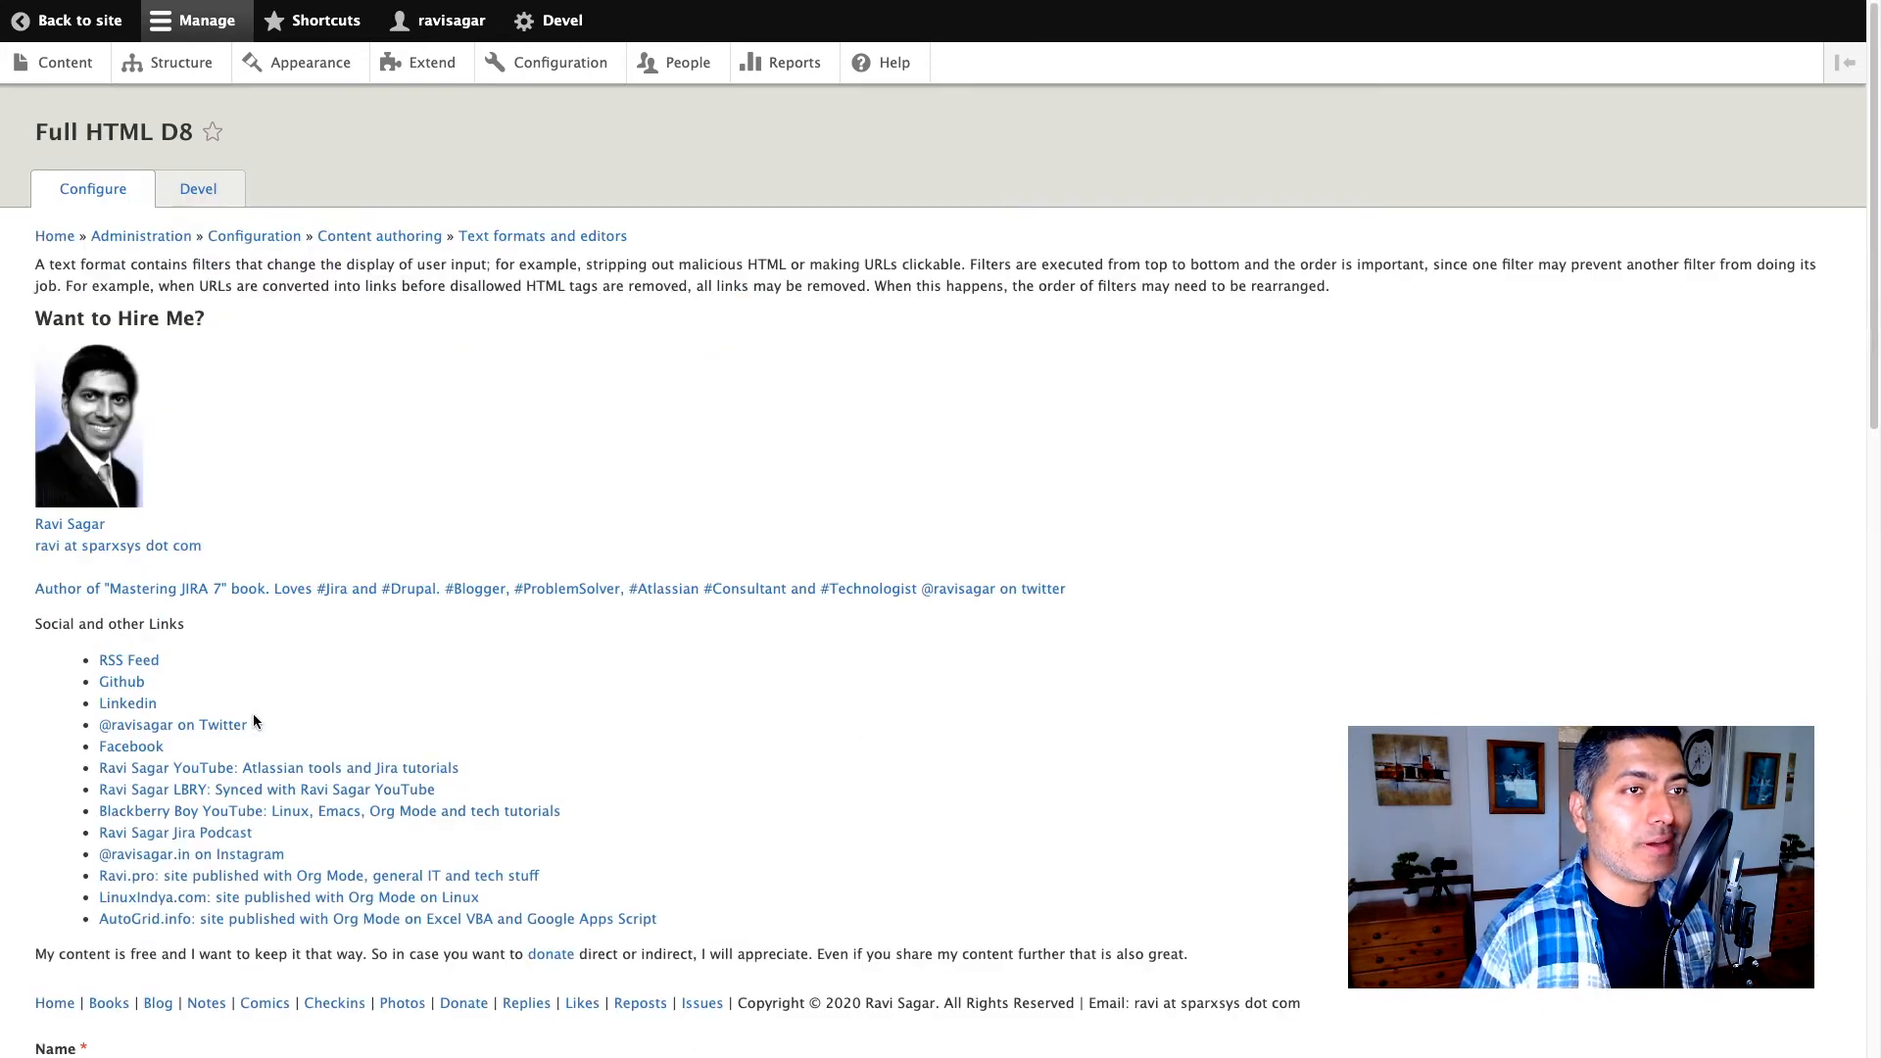
left_click(71, 24)
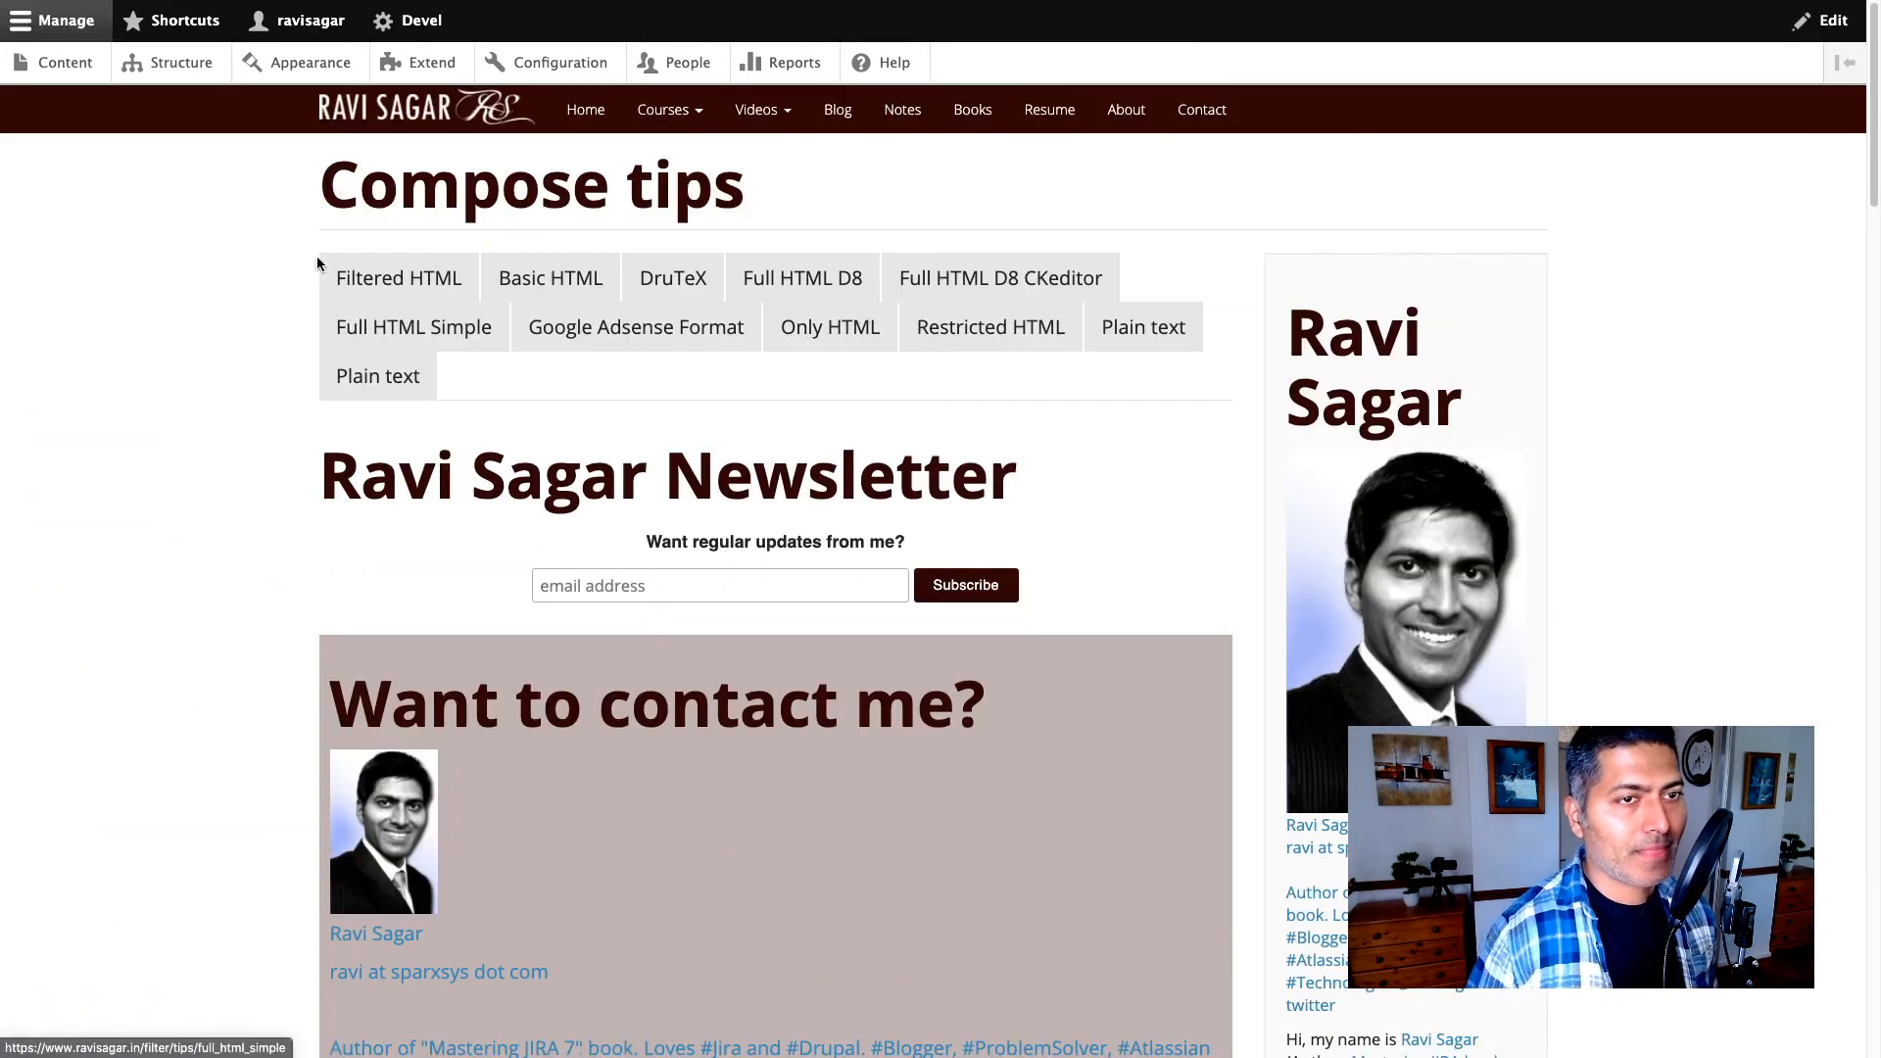
left_click(396, 112)
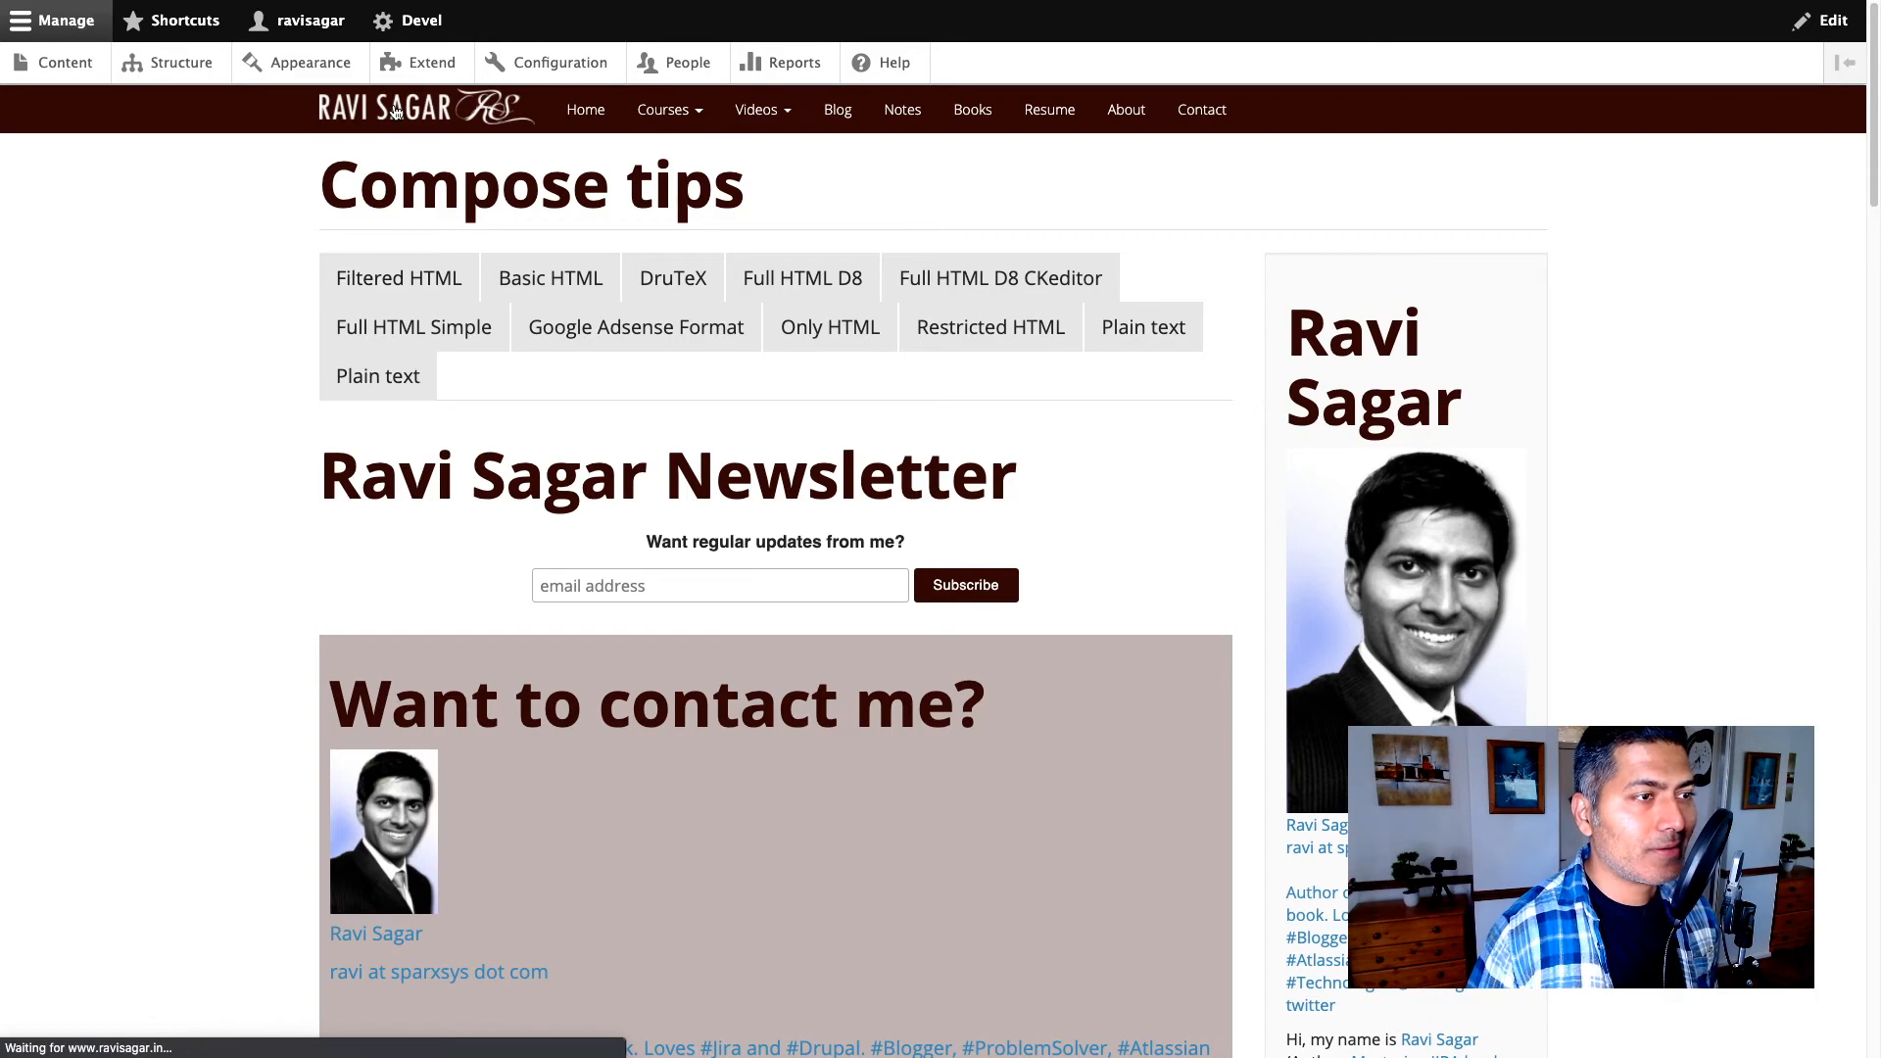
scroll(617, 549, "down", 15)
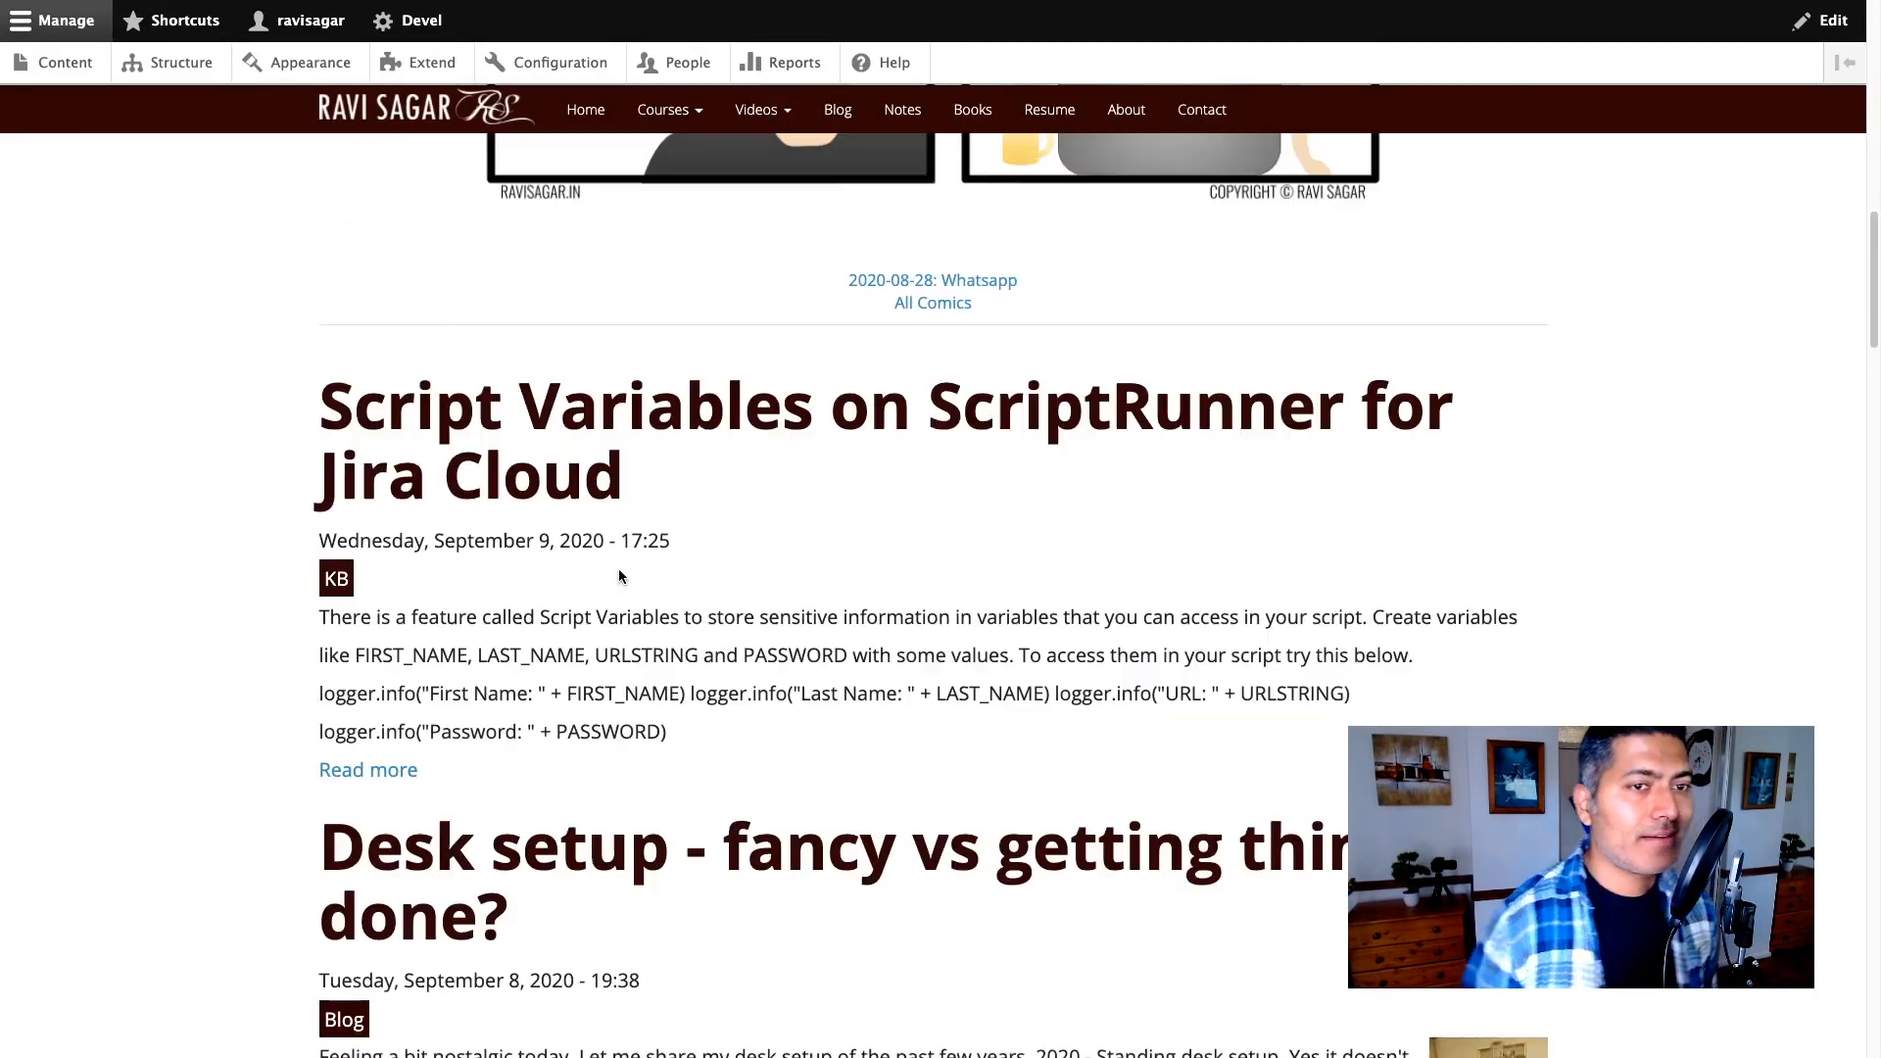
left_click(609, 423)
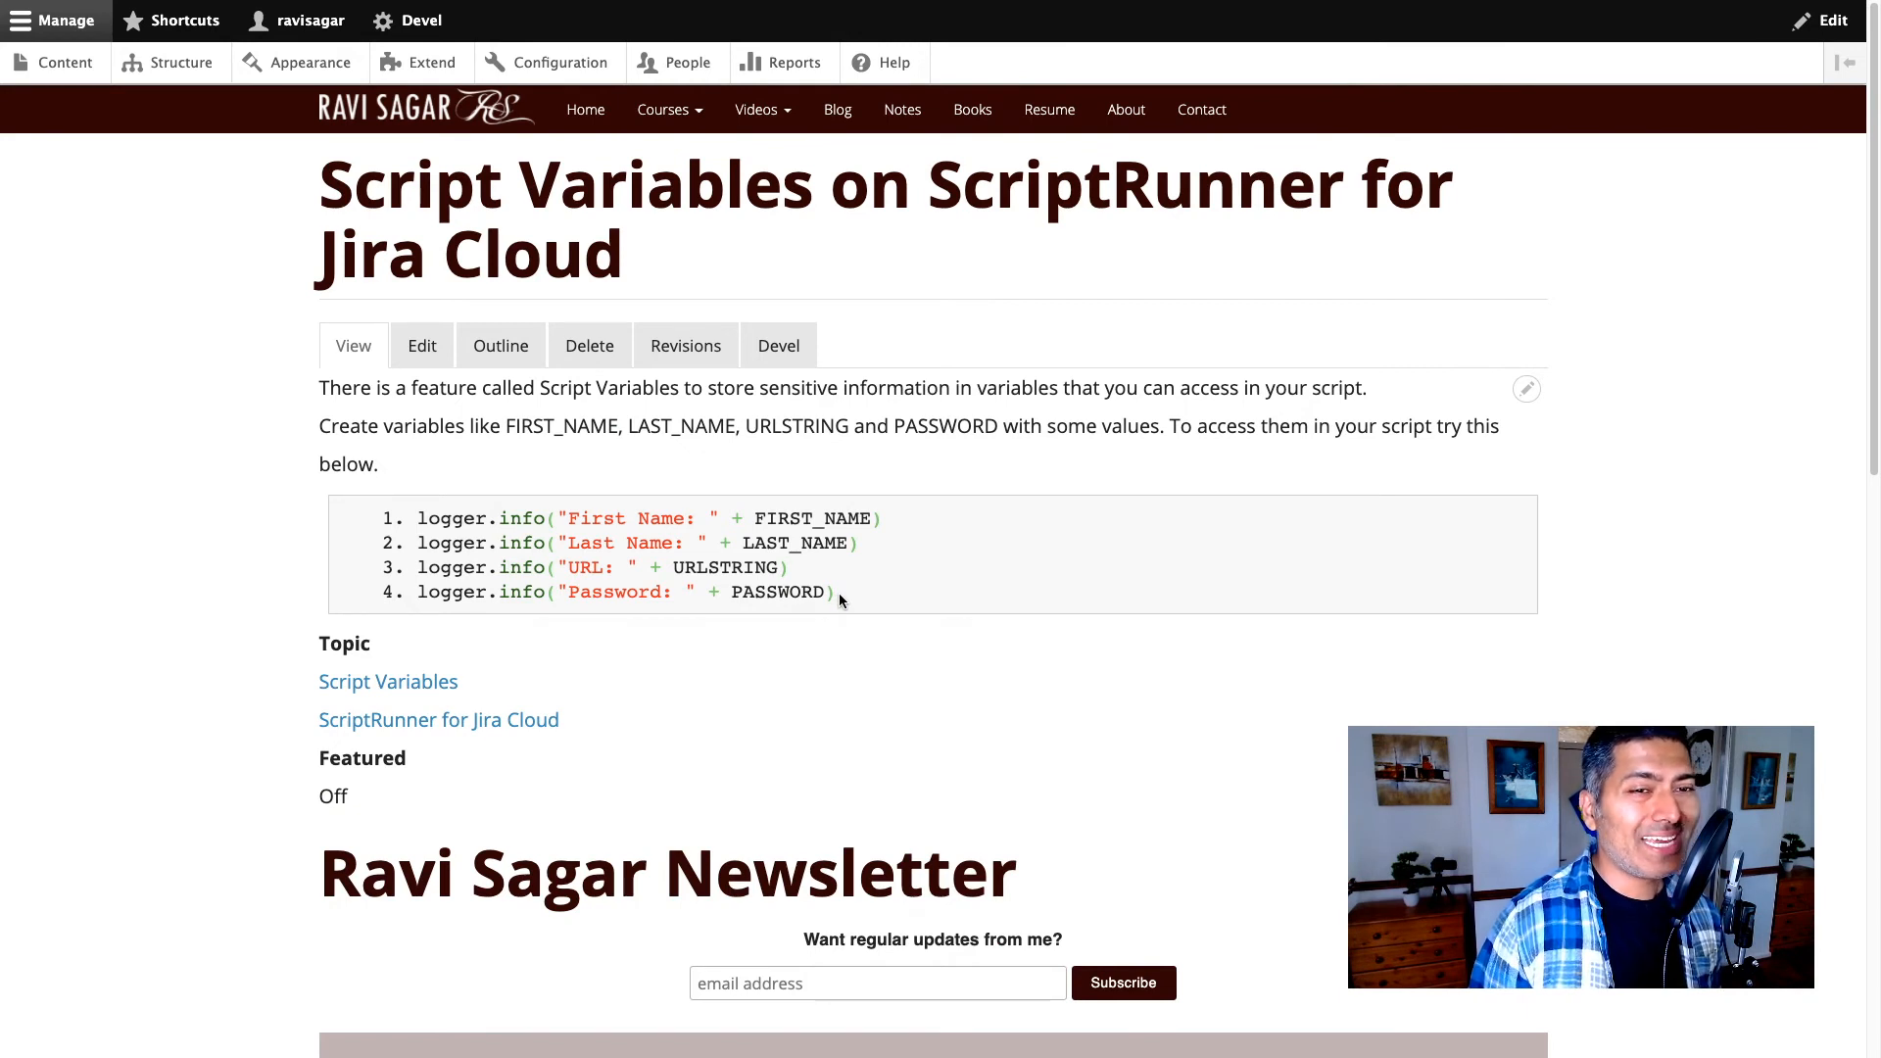
- Select the four logger.info lines in the article's code block without their line numbers, trying it from both ends
left_click_drag(839, 592, 414, 517)
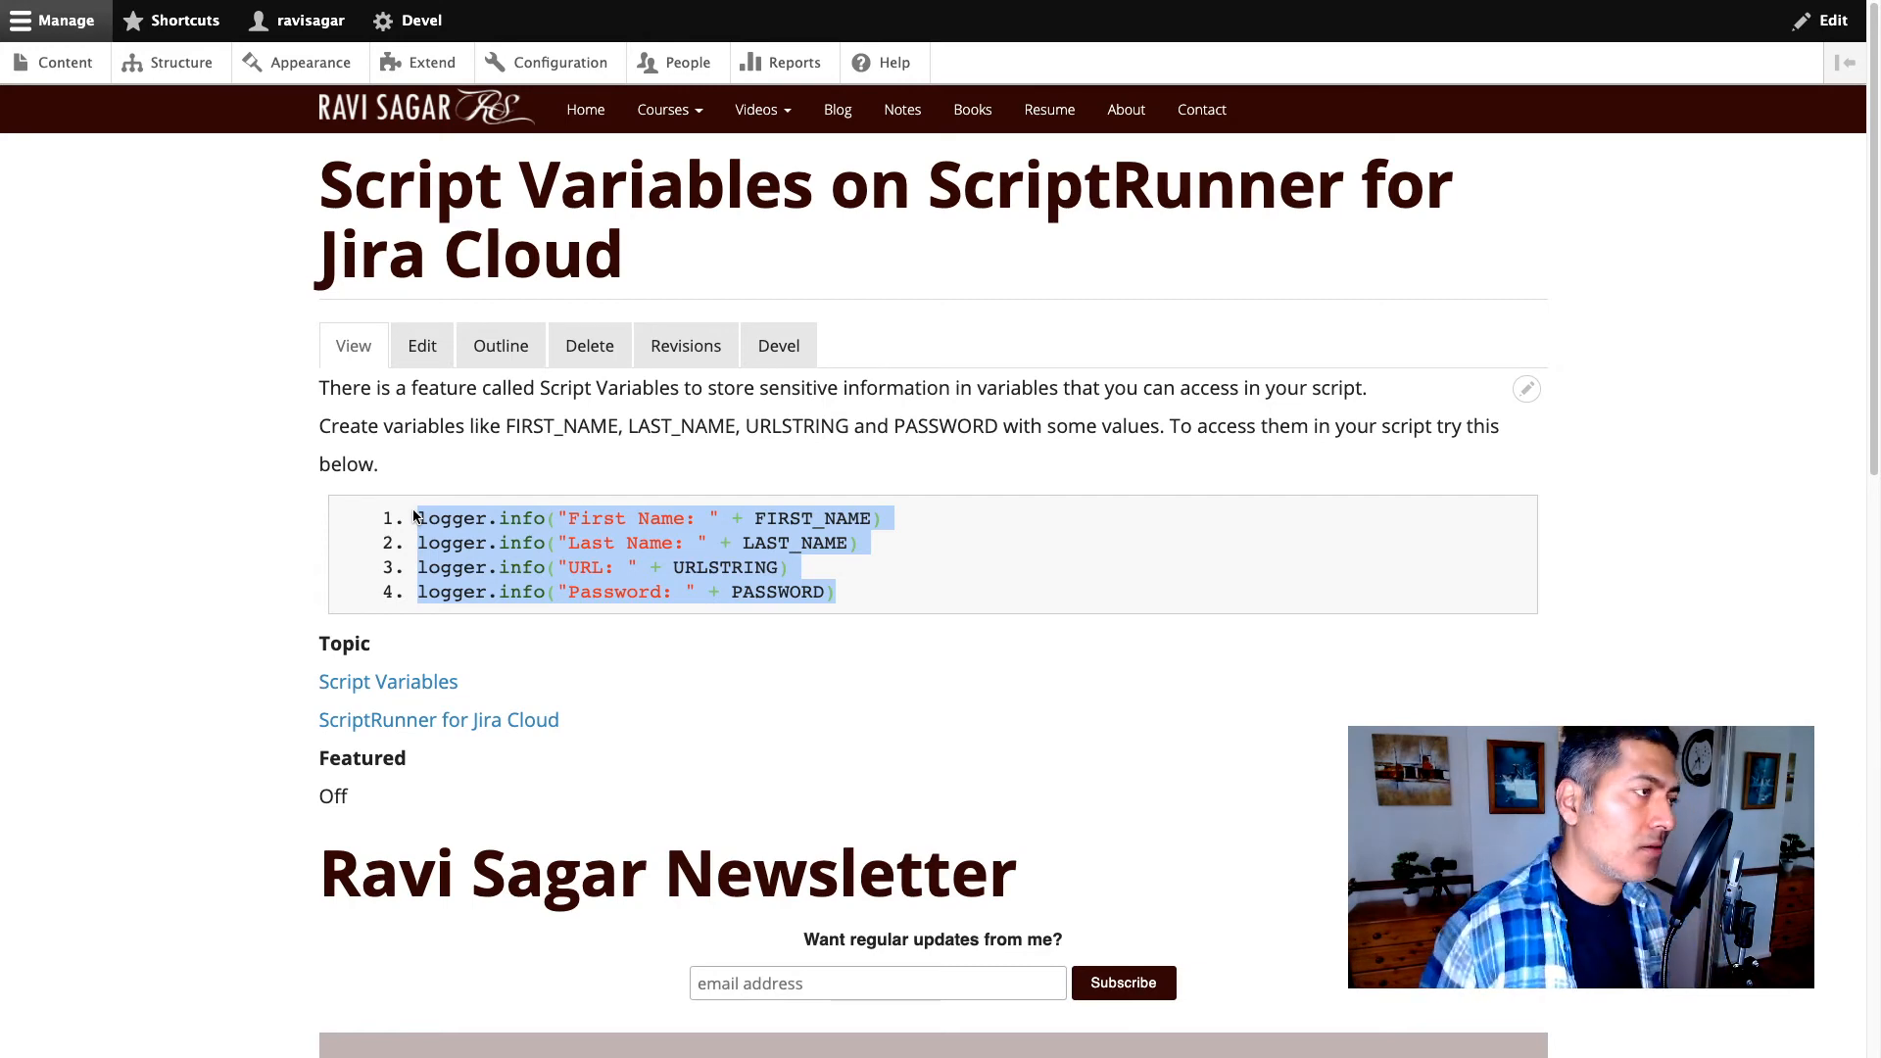
left_click(1057, 585)
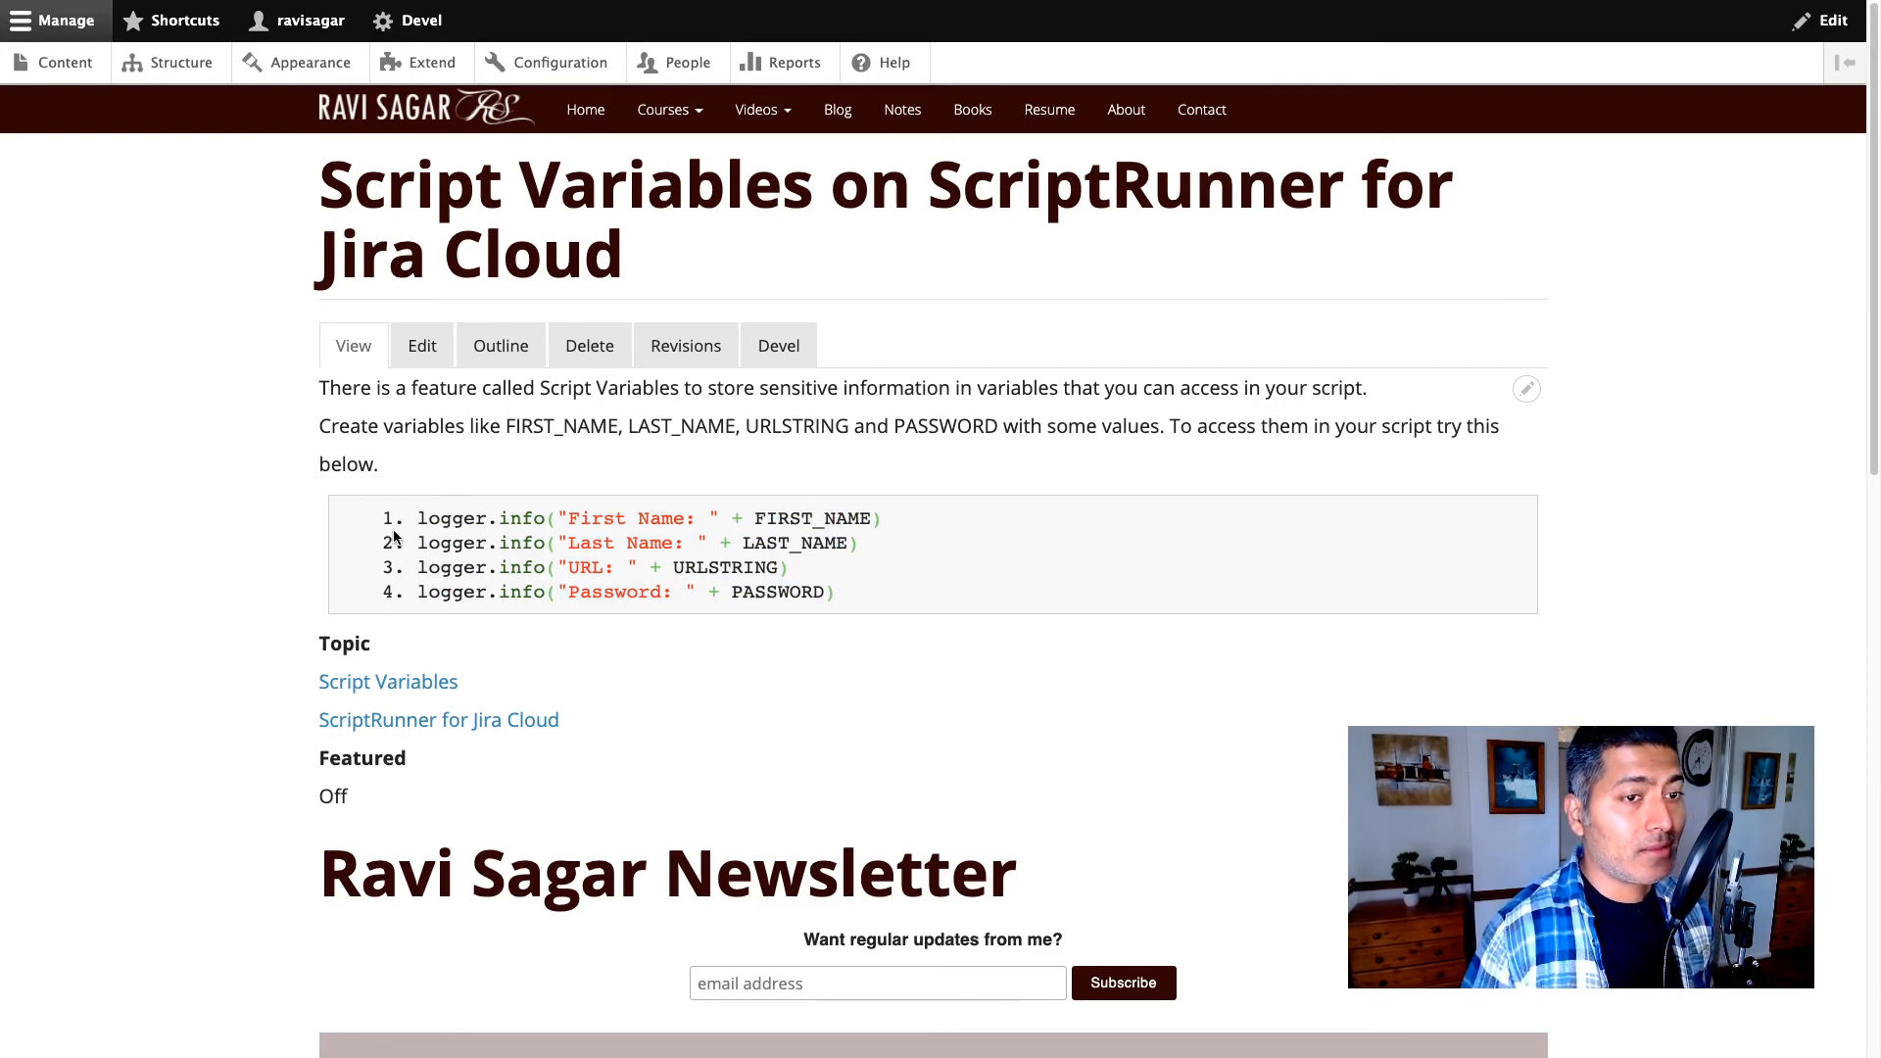
left_click_drag(416, 516, 840, 596)
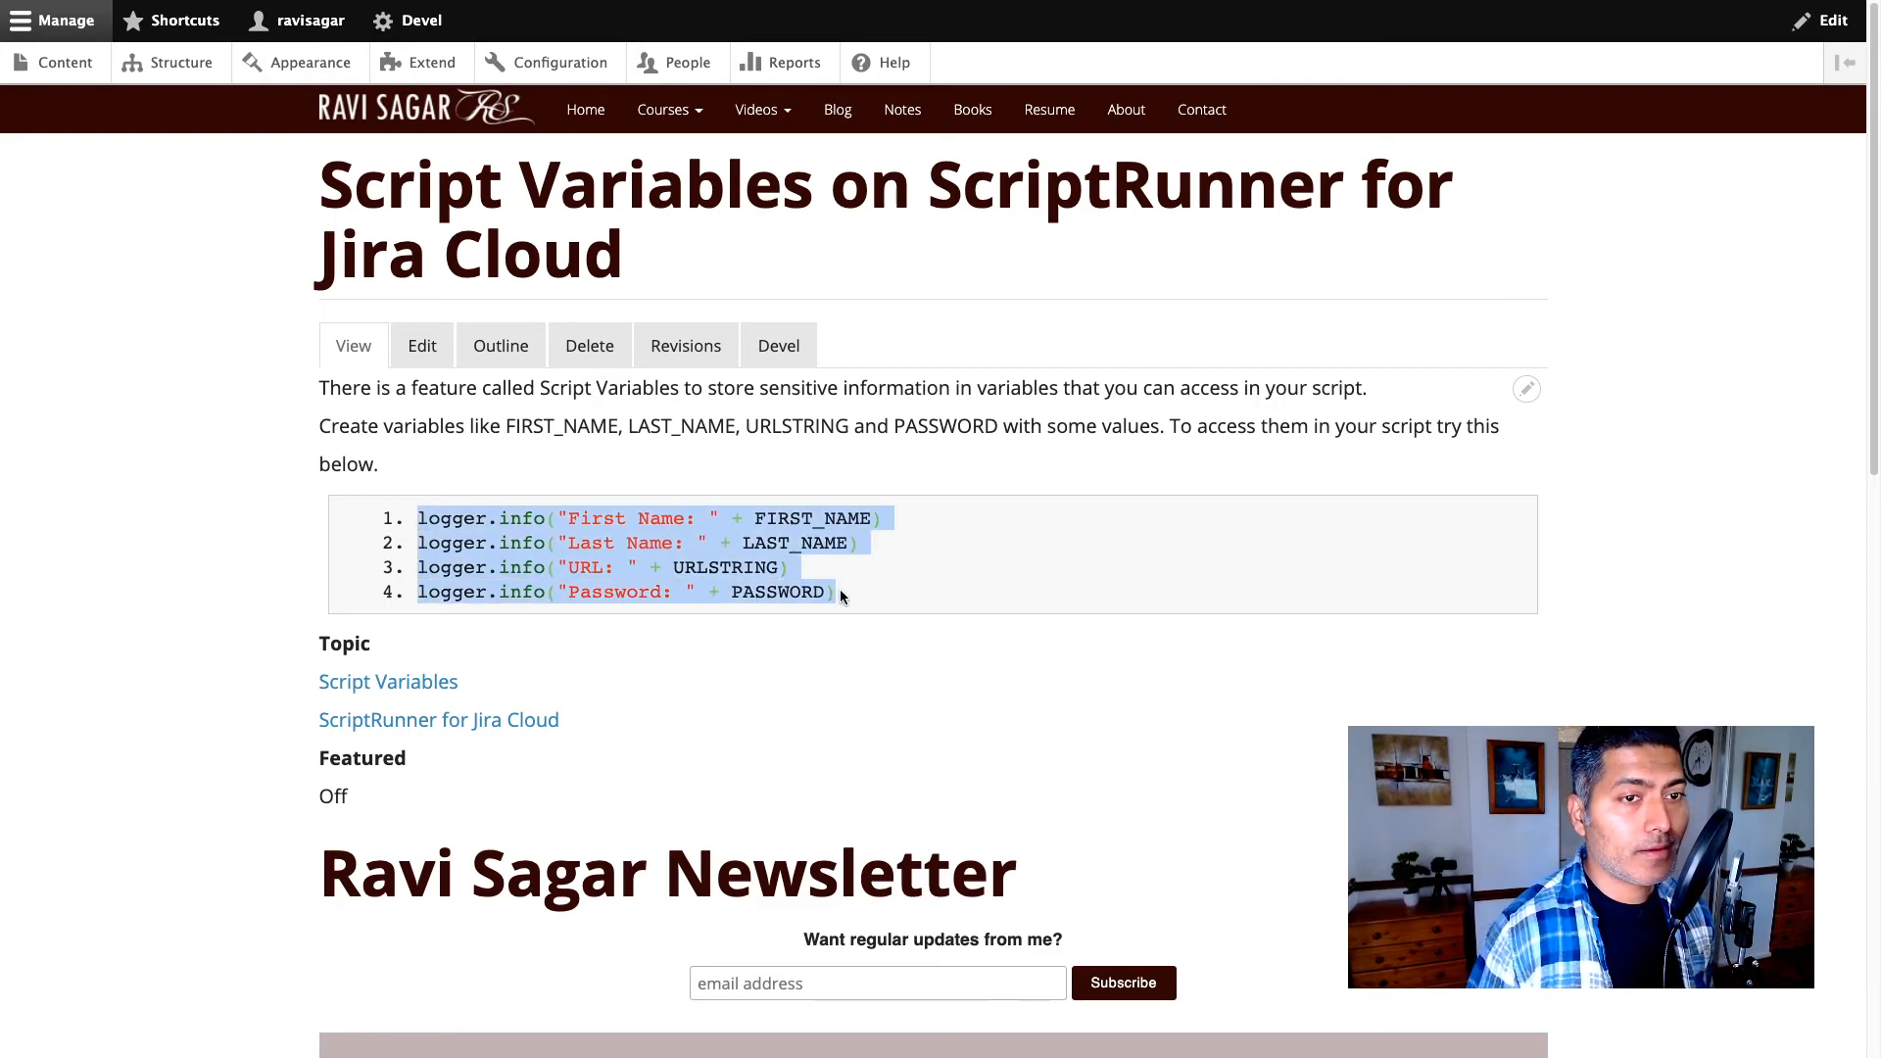